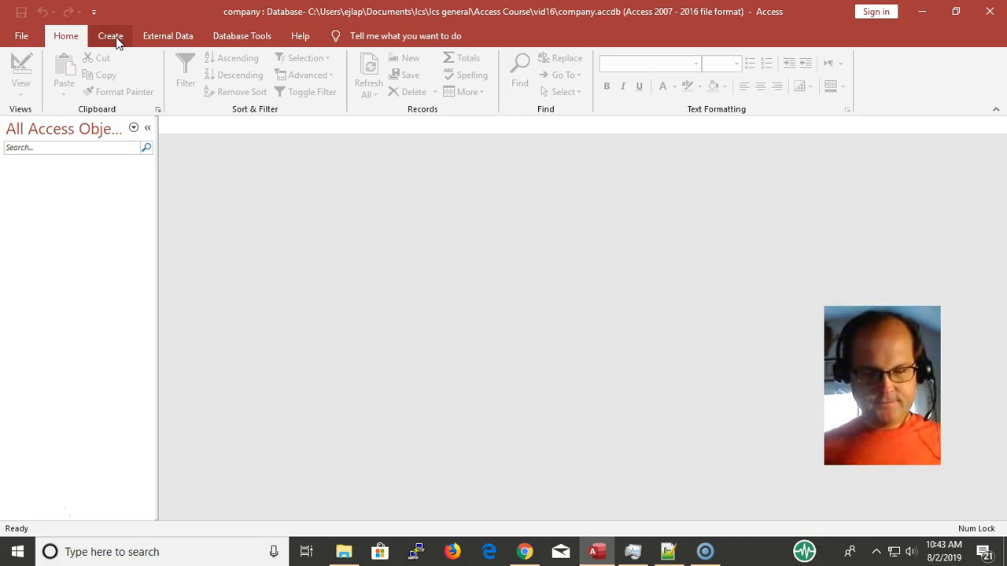
Step: Create a new table in Design View and close its Property Sheet
left_click(116, 41)
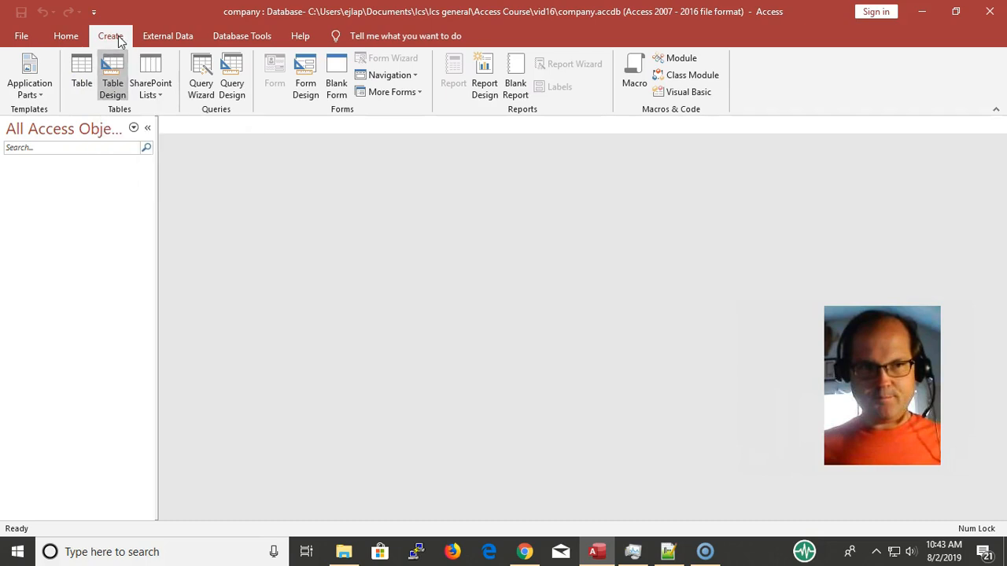
left_click(110, 74)
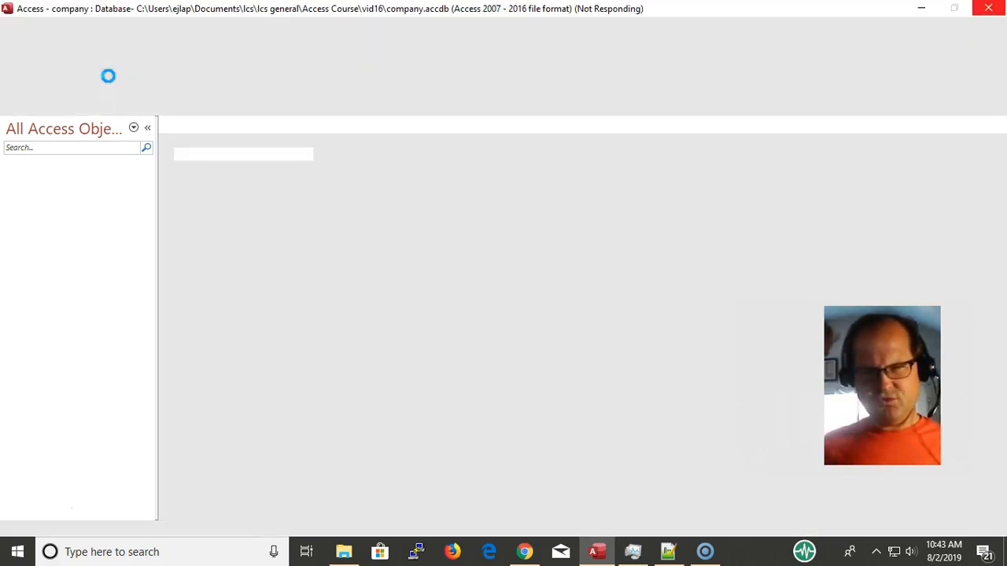
left_click(115, 89)
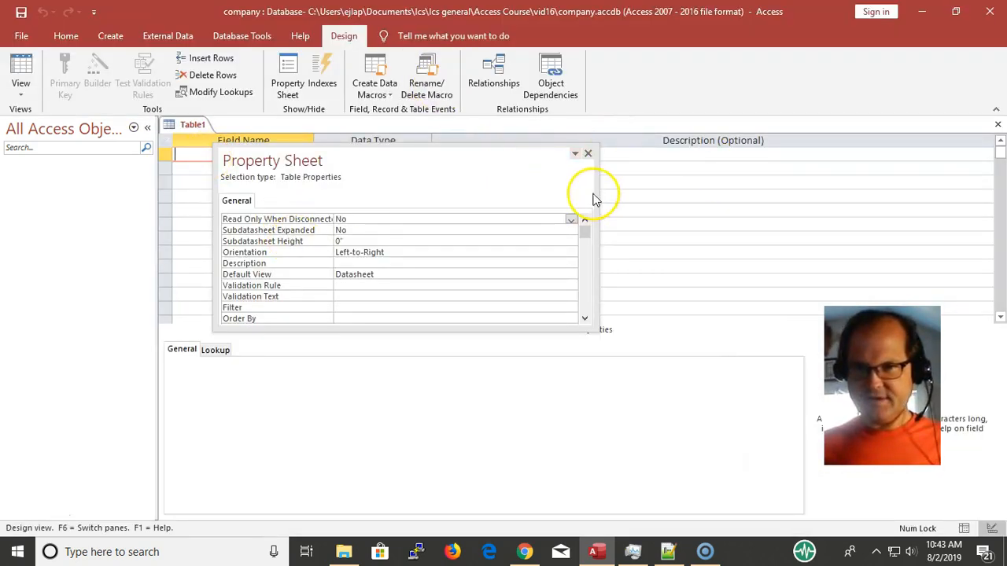
left_click(588, 155)
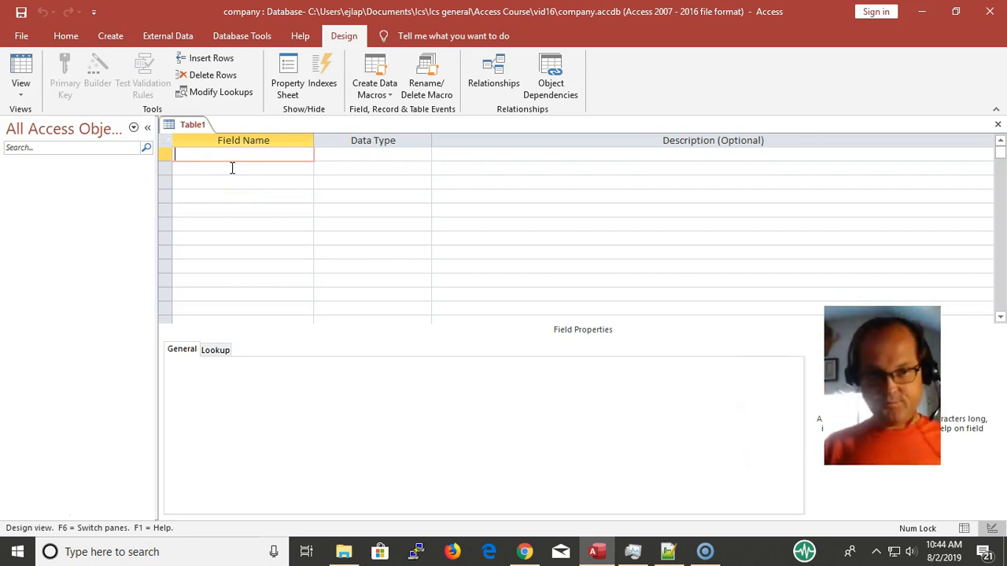
Step: Name the table's first field empID
type("E")
key("BackSpace")
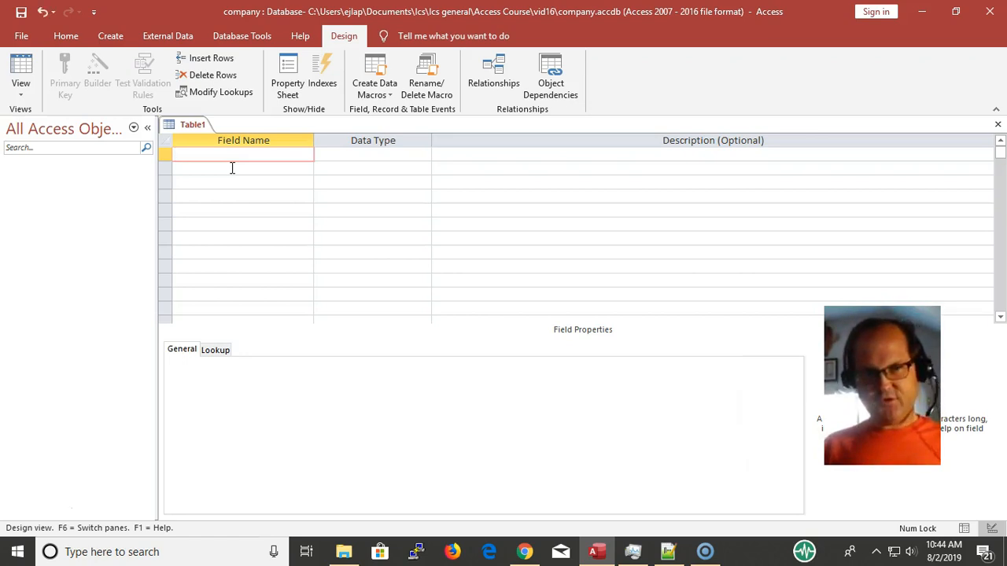
type("em")
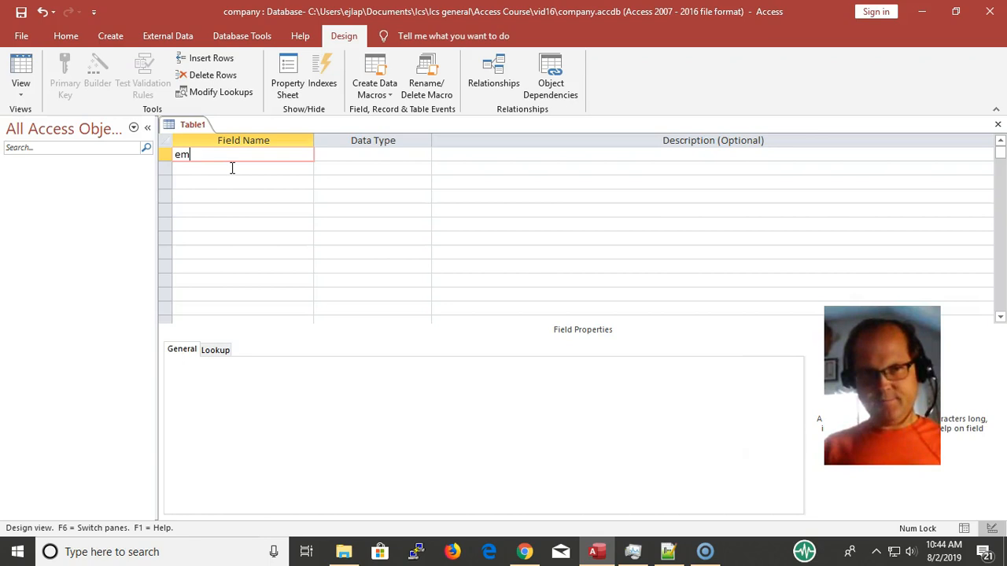
type("pID")
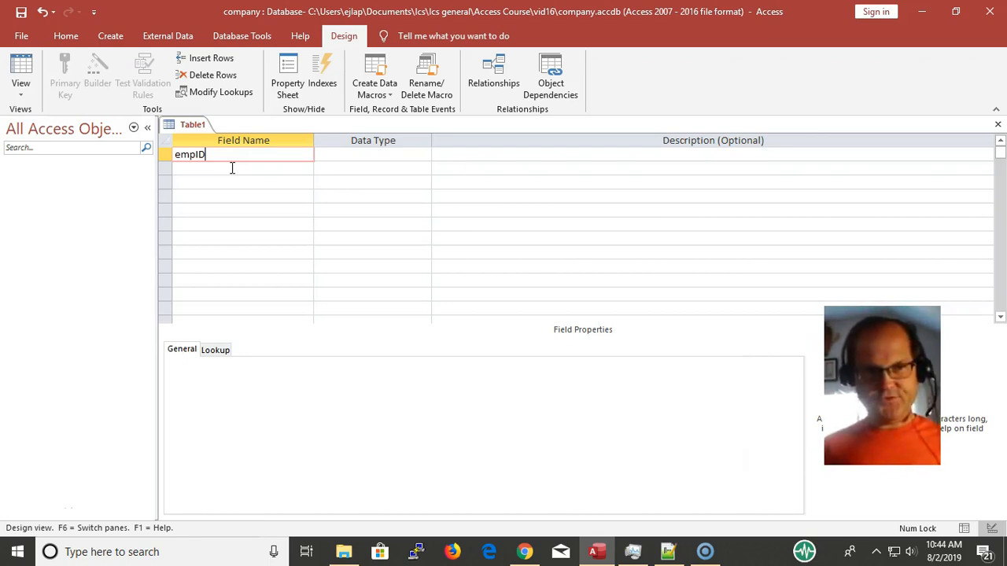
key("Caps_Lock")
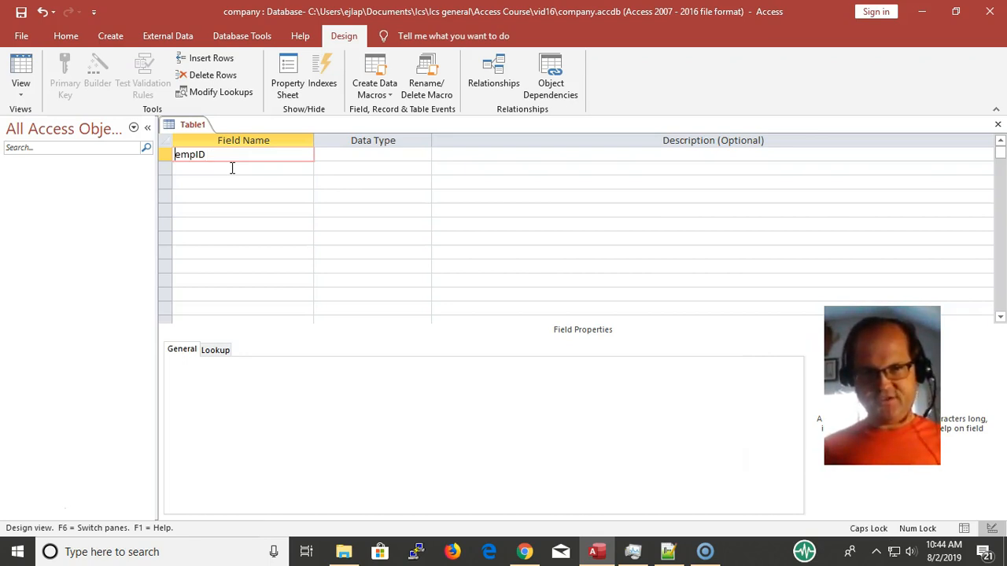
key("Caps_Lock")
Step: Replace the first field's name with EmpID and keep Short Text as its data type
key("shift+Home")
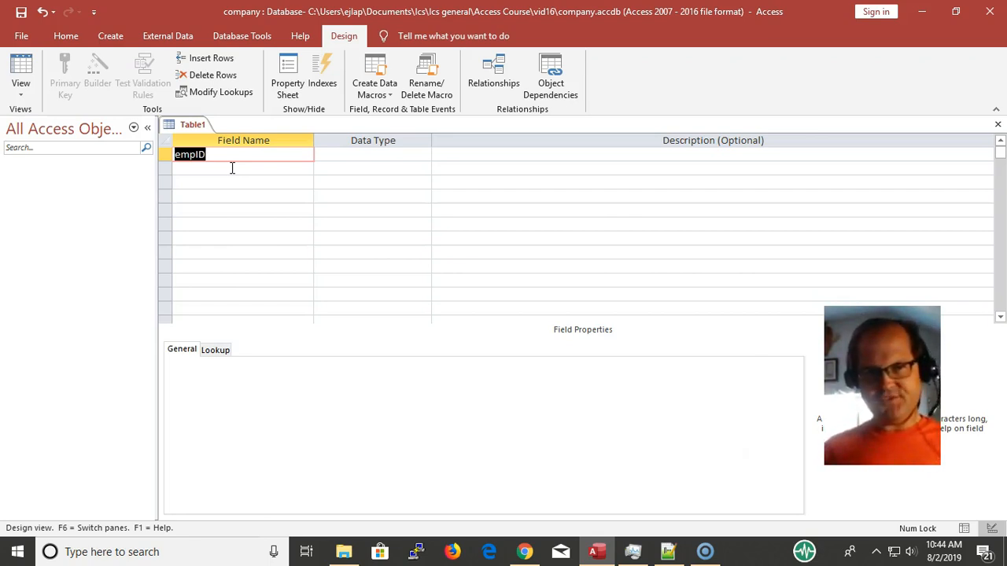
type("E")
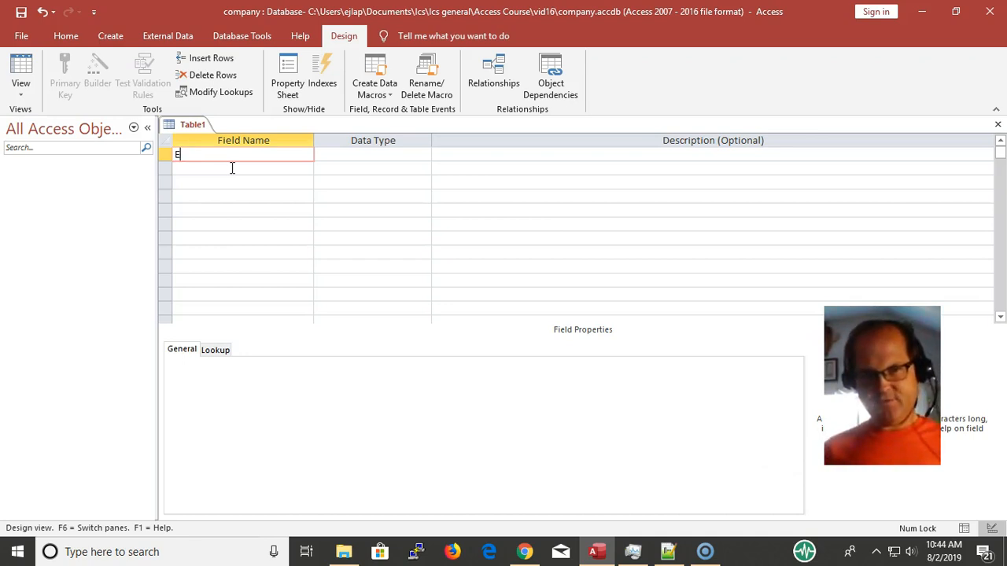
type("mp")
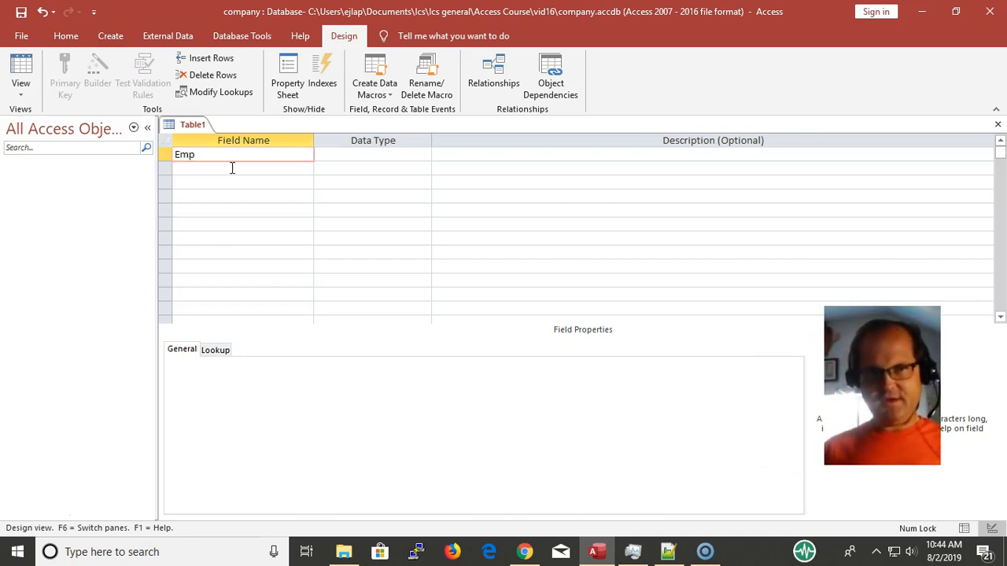
type("ID")
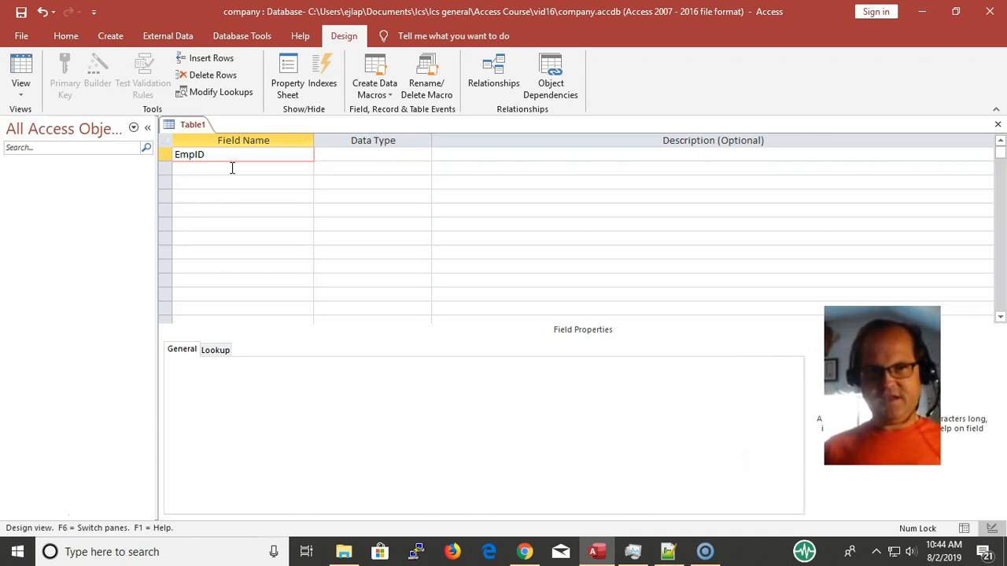
key("Tab")
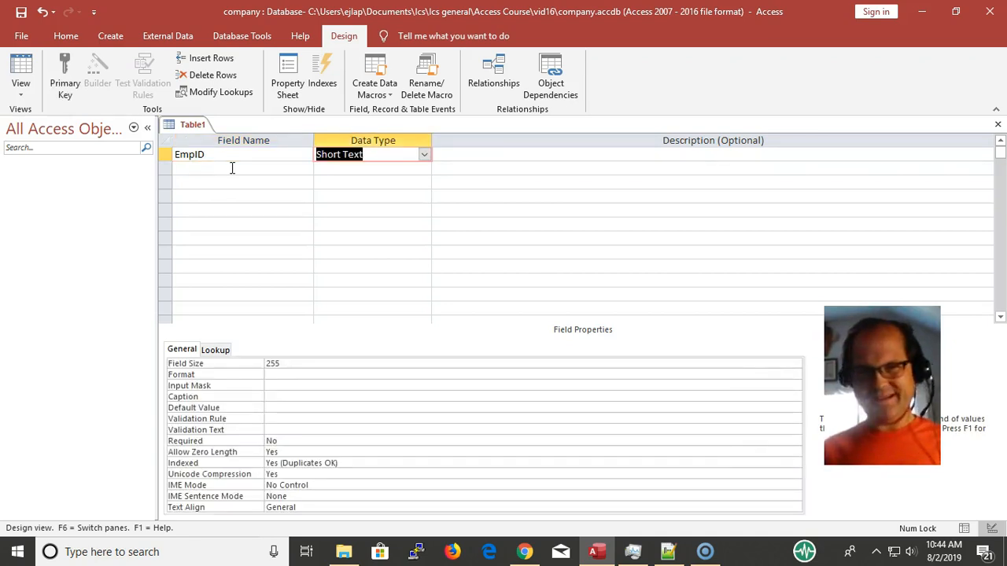
key("Tab")
key("Tab")
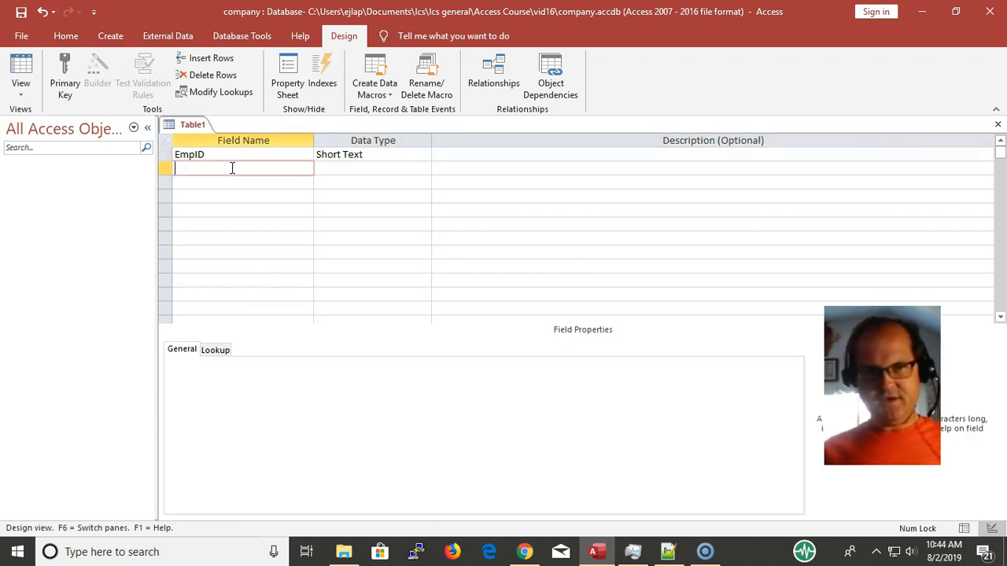
Step: Add a second field named EmpFName with the Short Text data type
type("Em")
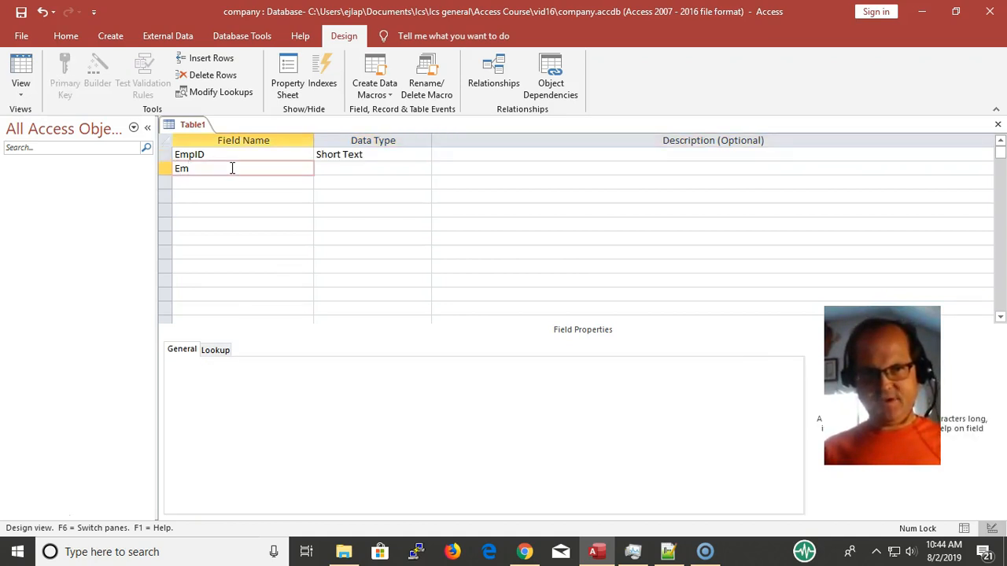
type("pFn")
key("BackSpace")
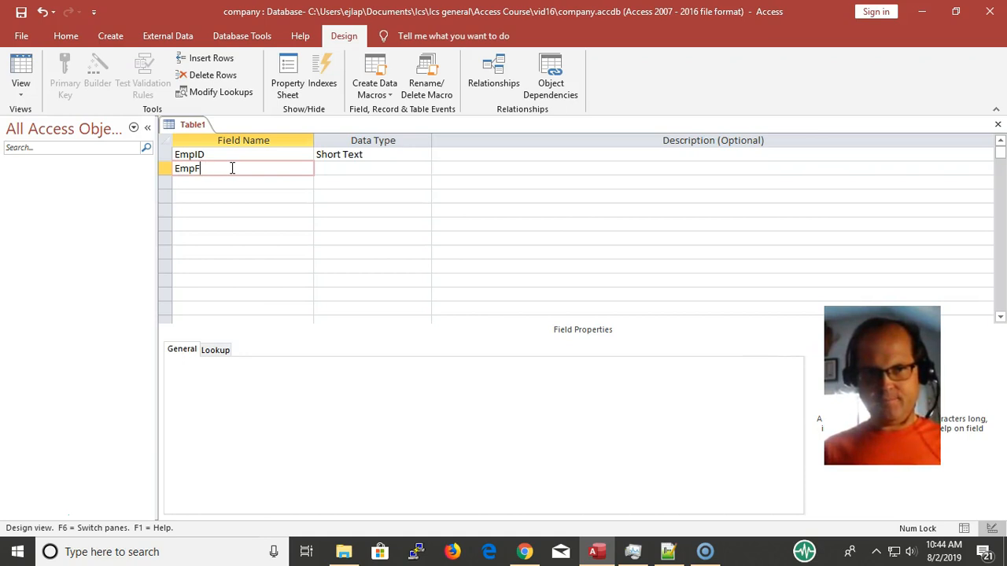
type("Name")
key("Tab")
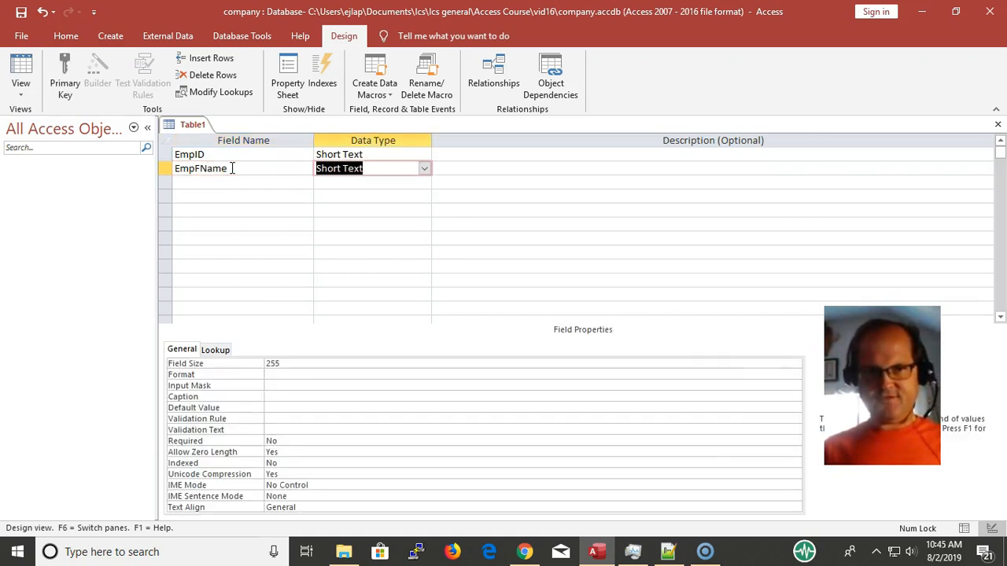
key("Tab")
key("Tab")
Step: Add a third field named EmpLName with the Short Text data type
type("EmpLn")
key("BackSpace")
type("Na,e")
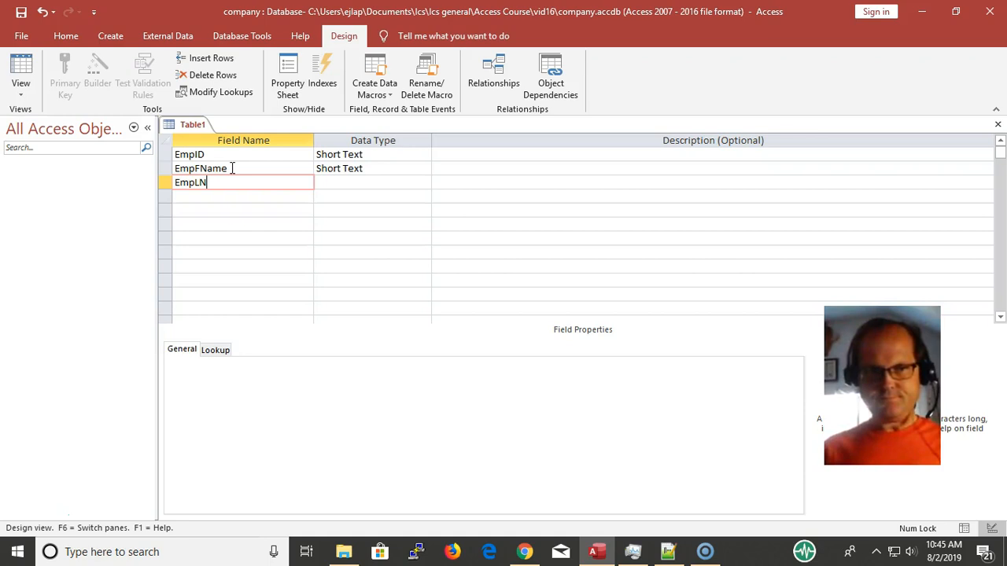
key("BackSpace")
key("BackSpace")
key("BackSpace")
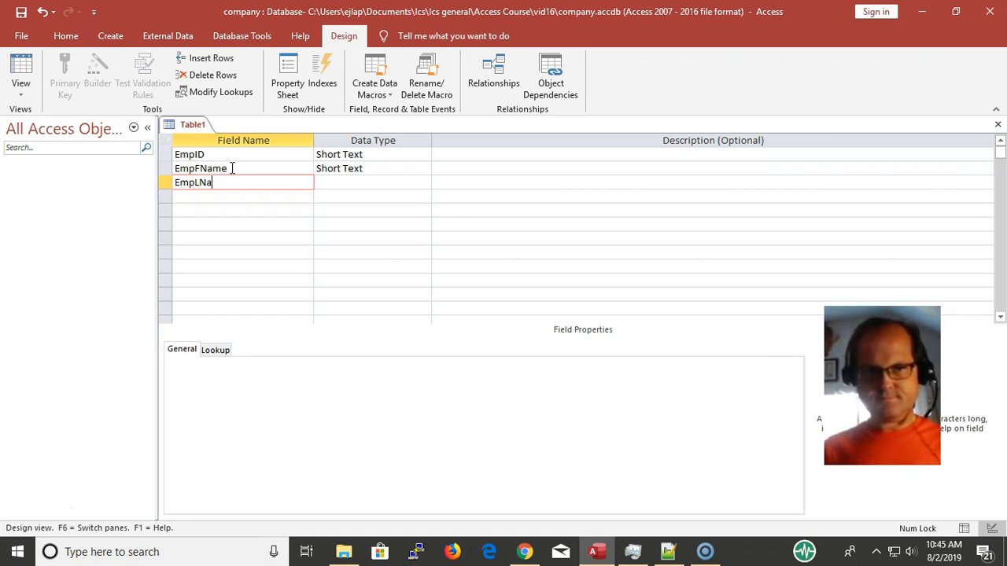
type("ame")
key("Tab")
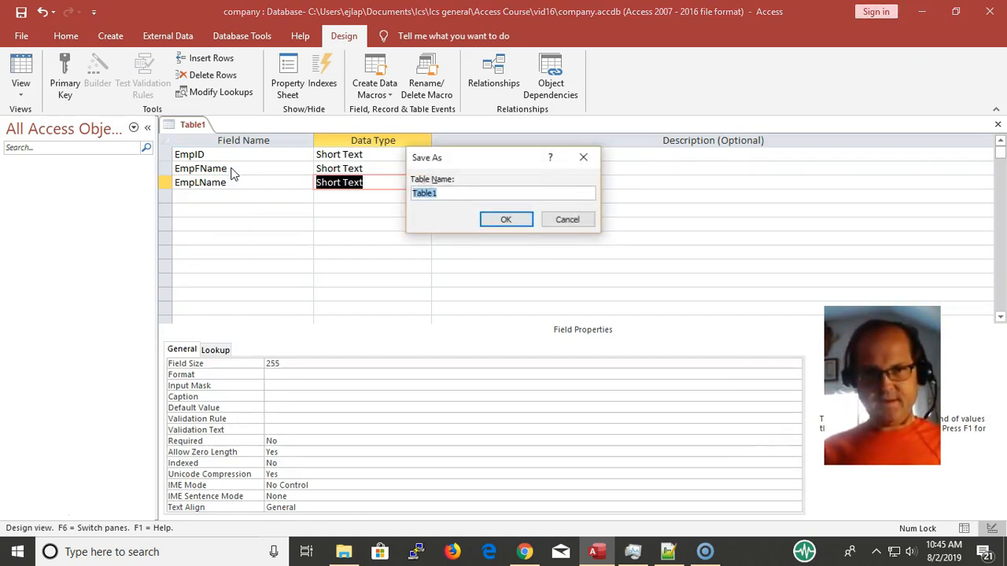
Step: Save the table as tblEmployees and decline having a primary key created automatically
type("tble")
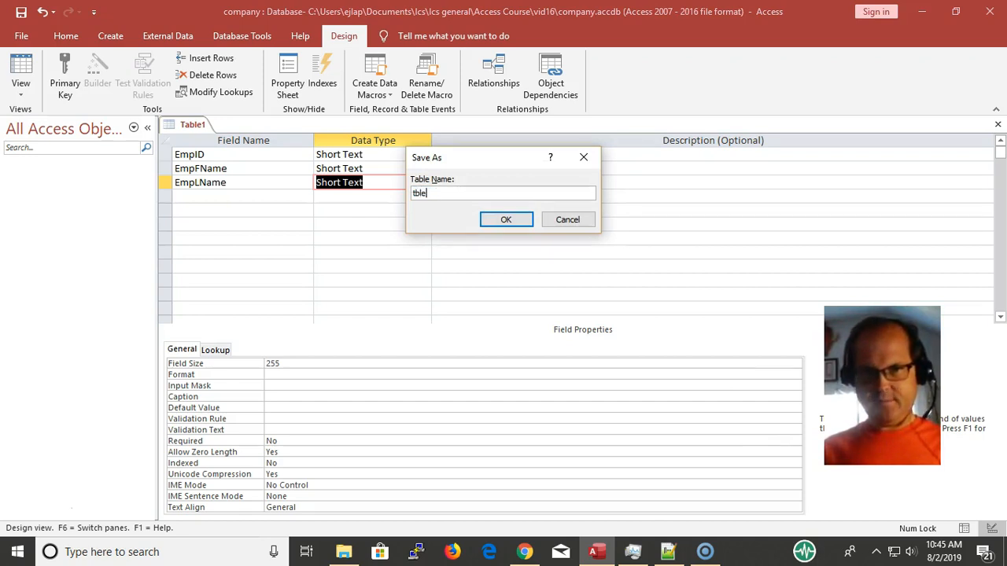
key("BackSpace")
type("Empl")
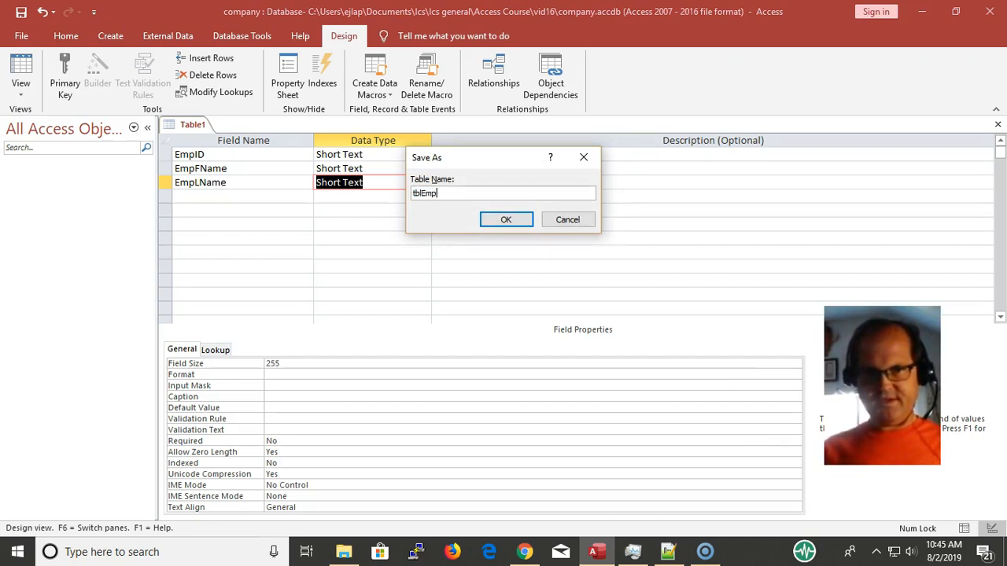
type("oyees]")
key("Return")
key("Return")
key("BackSpace")
key("Return")
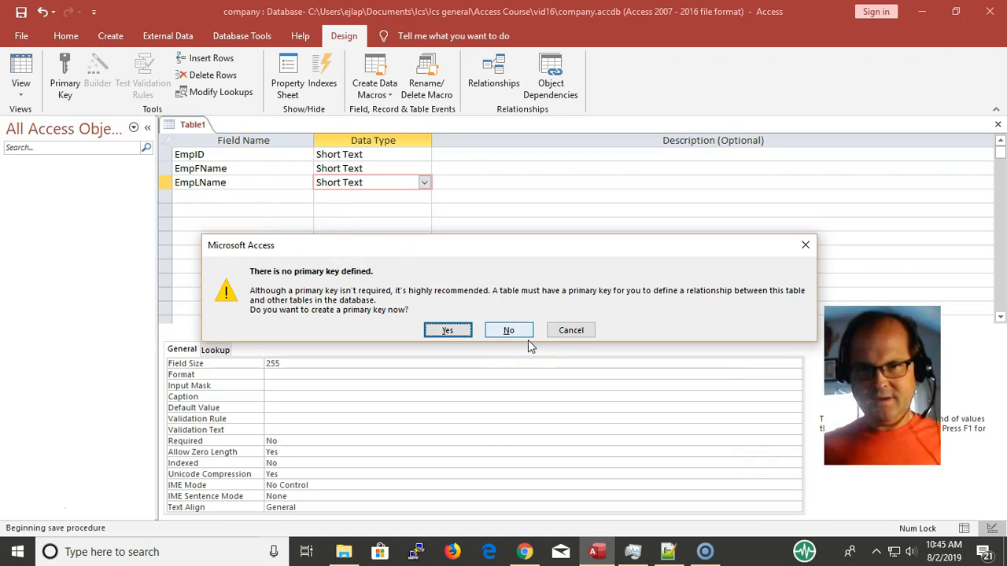
left_click(505, 330)
left_click(507, 331)
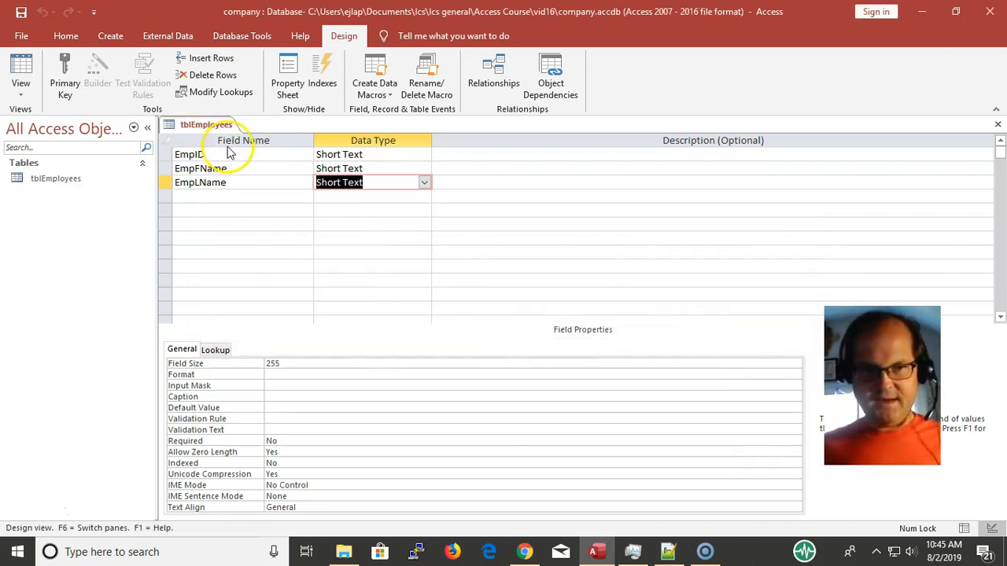
Step: Set the EmpID field as the primary key of tblEmployees
left_click(232, 154)
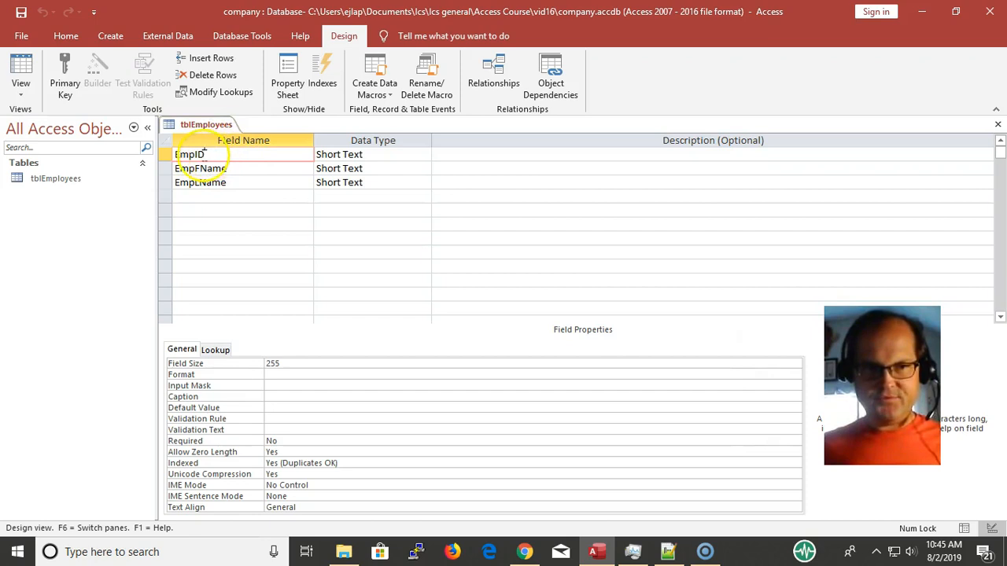
left_click(164, 166)
left_click(213, 182)
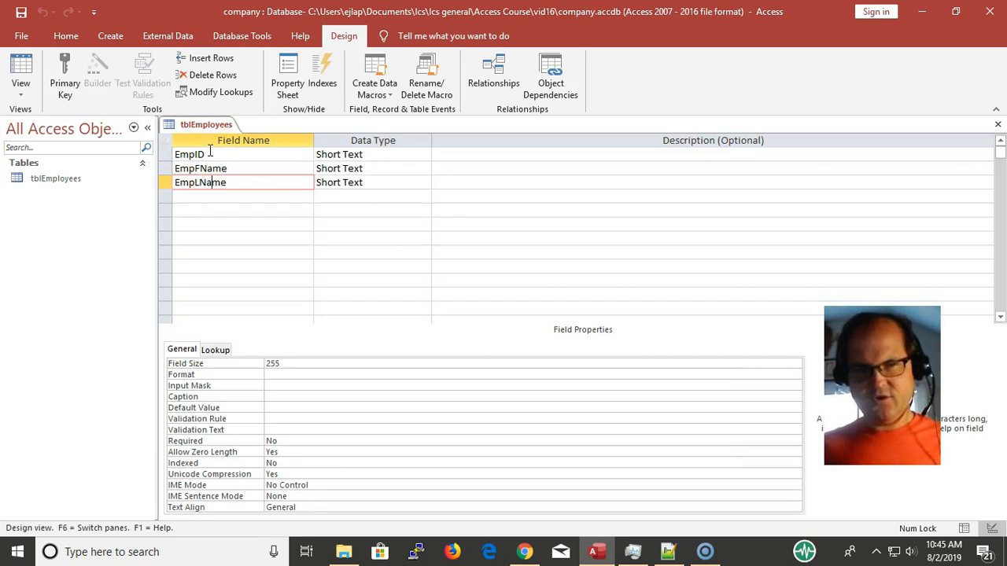
left_click(206, 154)
left_click(319, 71)
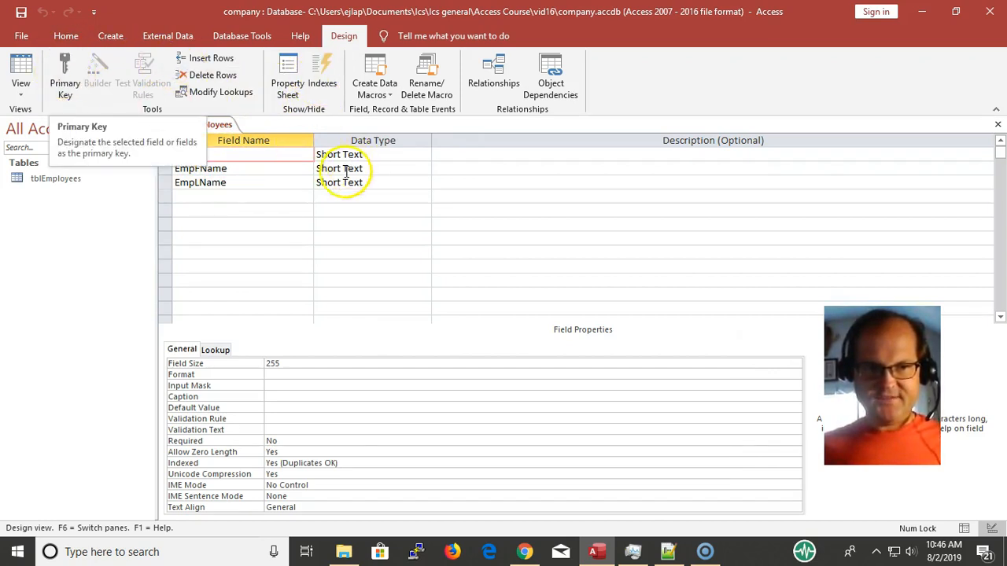
left_click(70, 82)
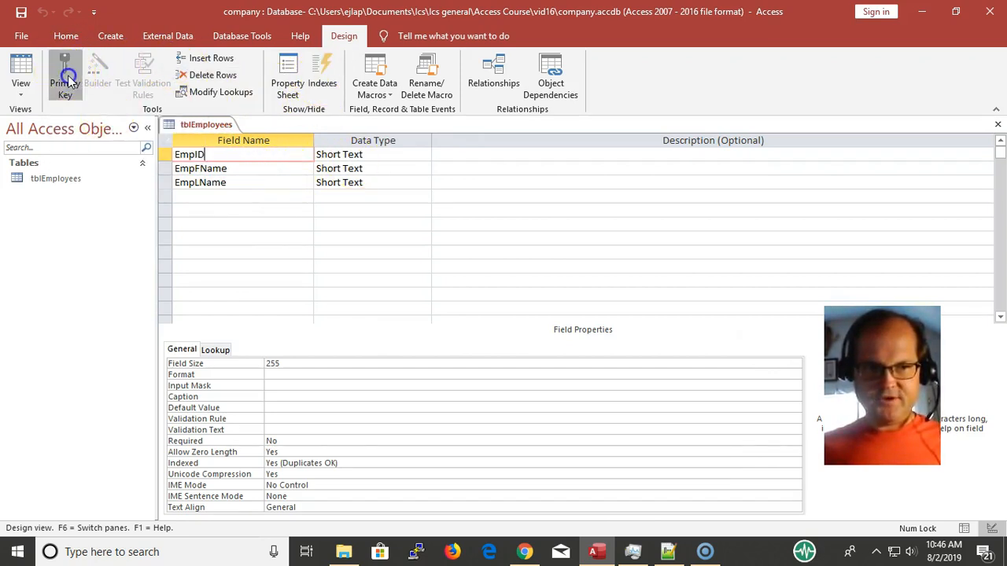
left_click(240, 169)
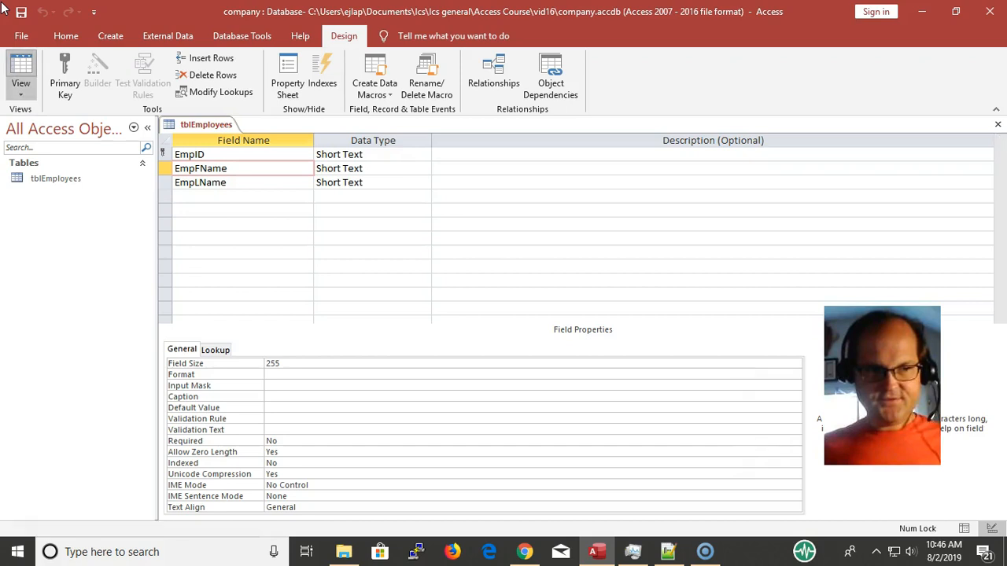
Step: Switch tblEmployees to Datasheet View and enter EMP-33 as the EmpID of the first record
left_click(20, 79)
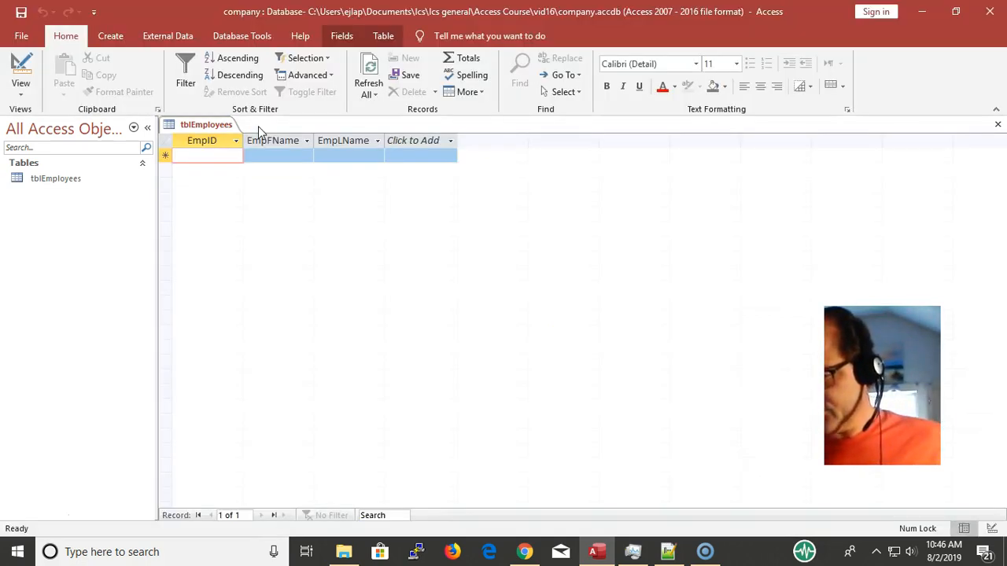
left_click(230, 174)
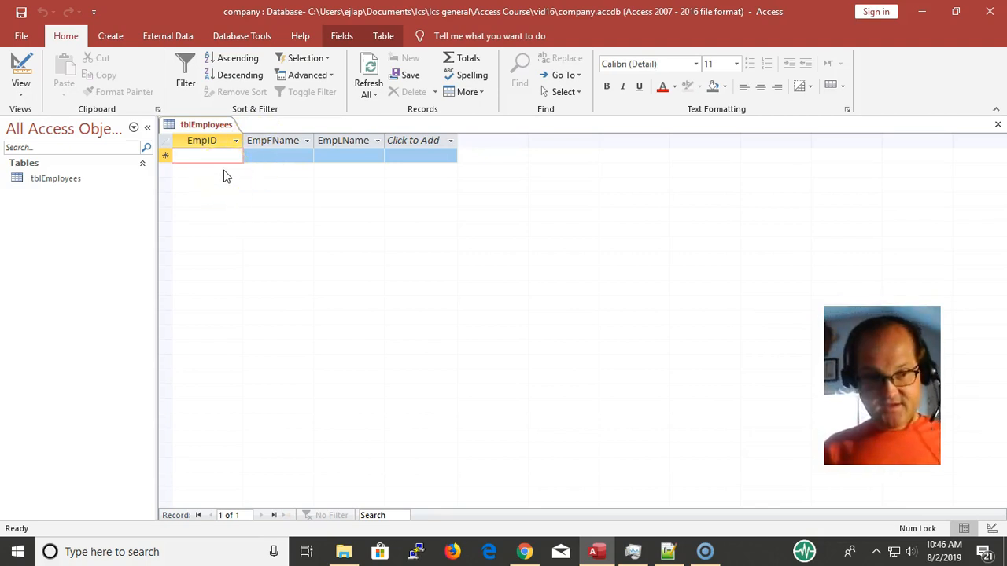
type("EMP")
key("BackSpace")
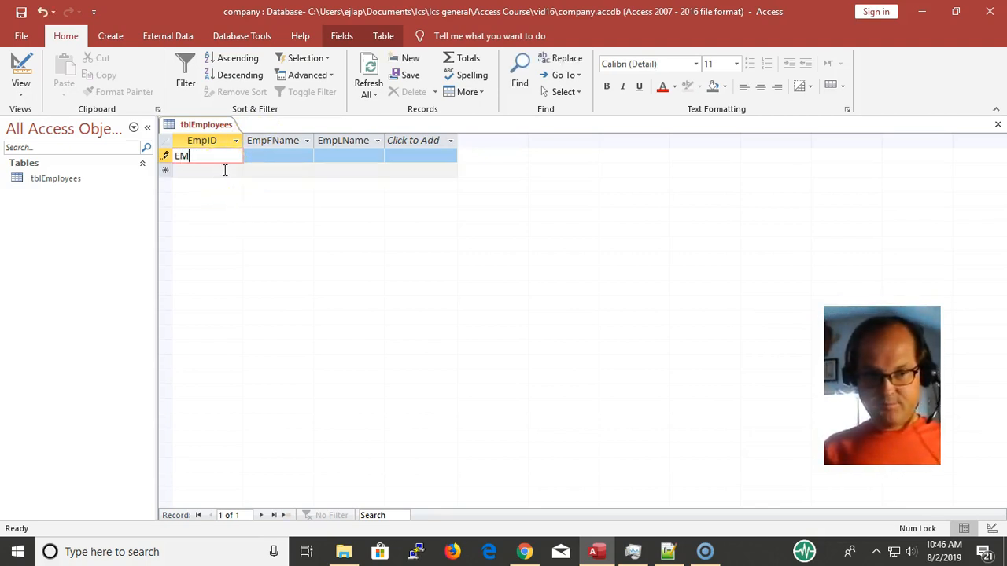
type("P=")
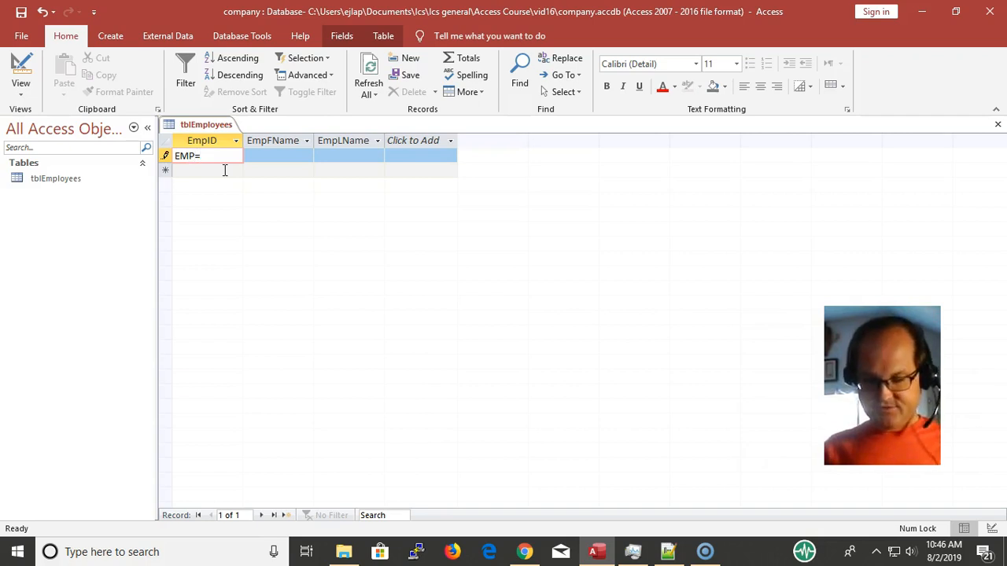
key("BackSpace")
type("-")
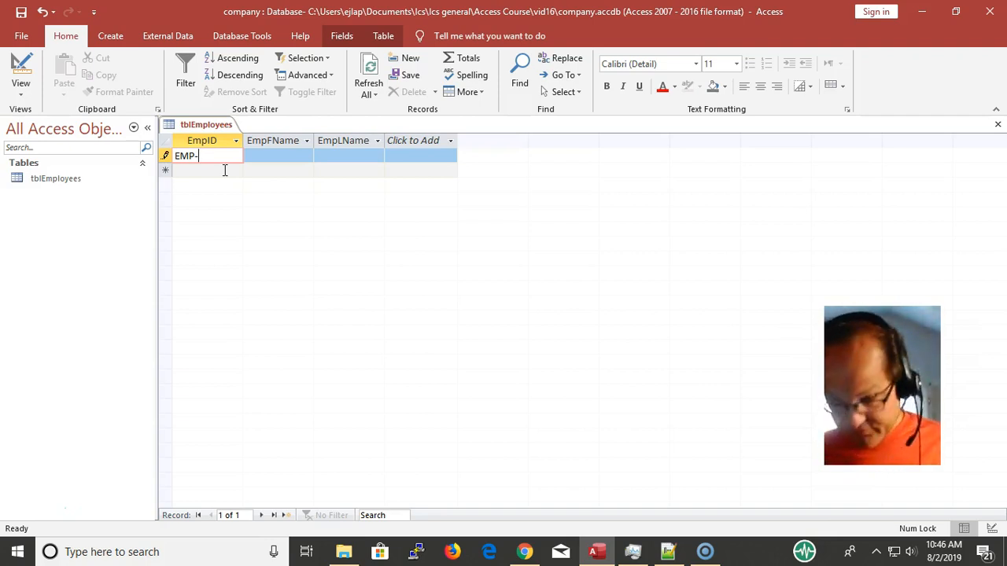
type("33")
left_click(224, 170)
Step: Try to add a second record to tblEmployees with the duplicate EmpID EMP-33
key("Up")
key("ctrl+c")
left_click(224, 170)
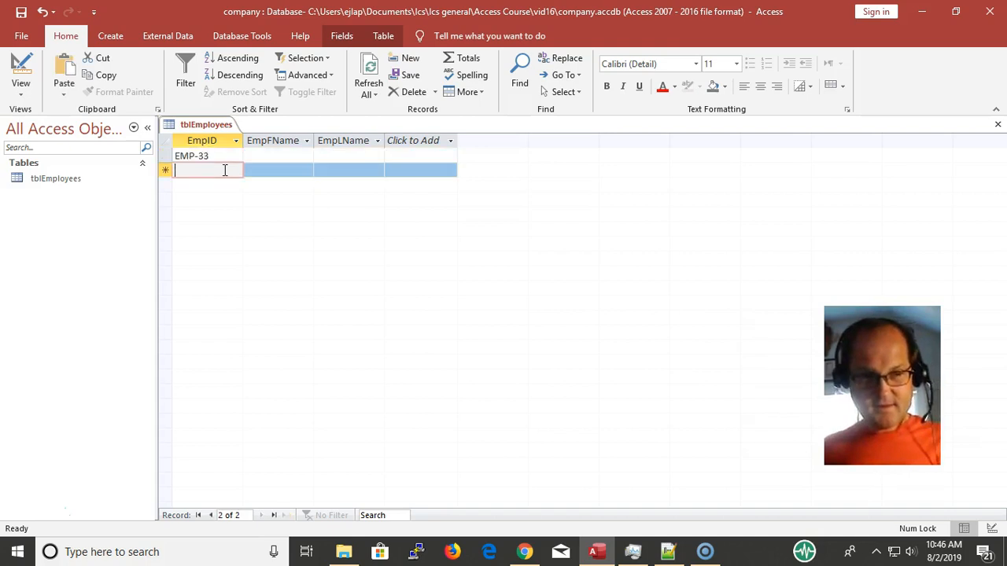
key("ctrl+v")
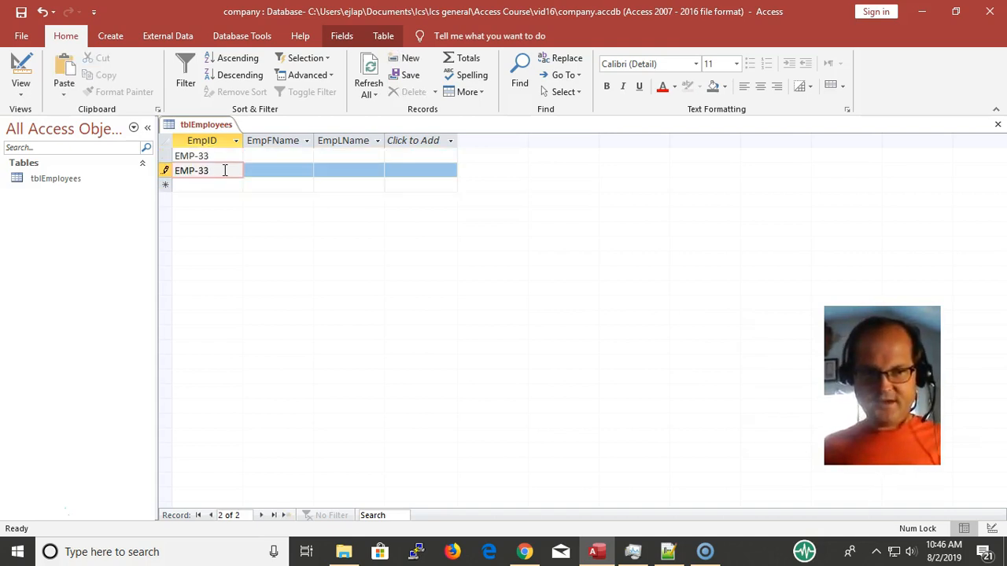
key("Down")
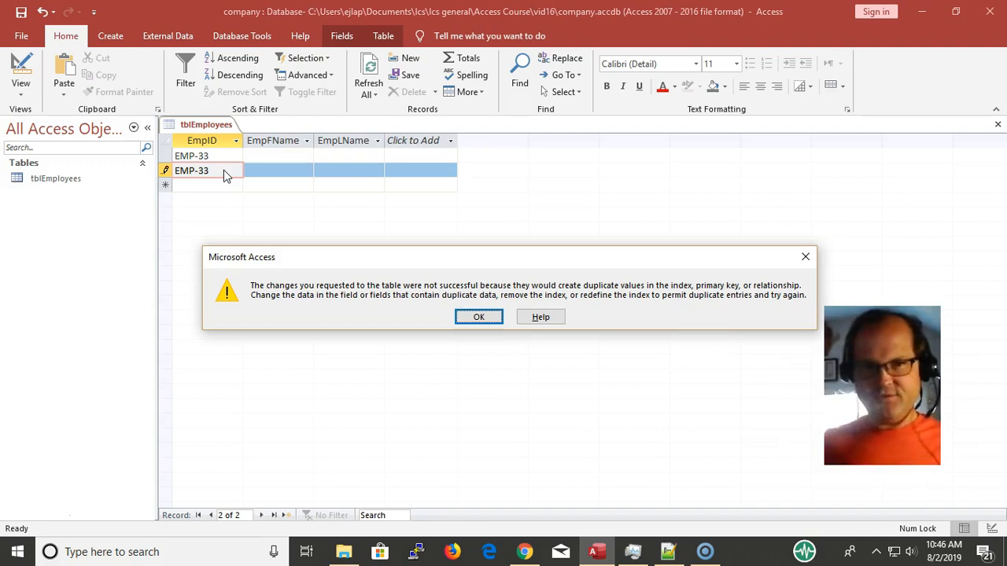
key("Return")
Step: Change the second record's EmpID to EMP-19 and save the record
key("BackSpace")
key("BackSpace")
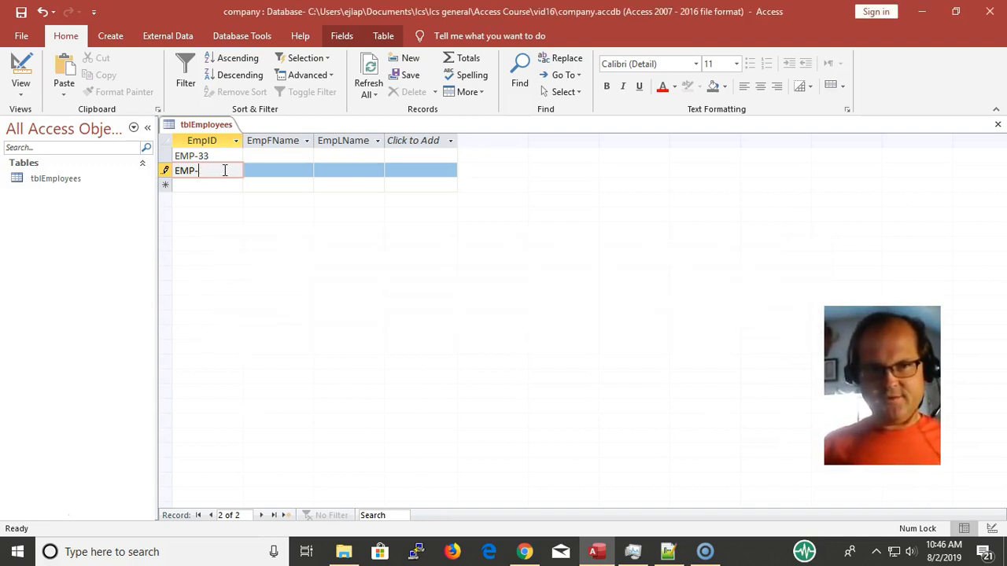
type("19")
key("Down")
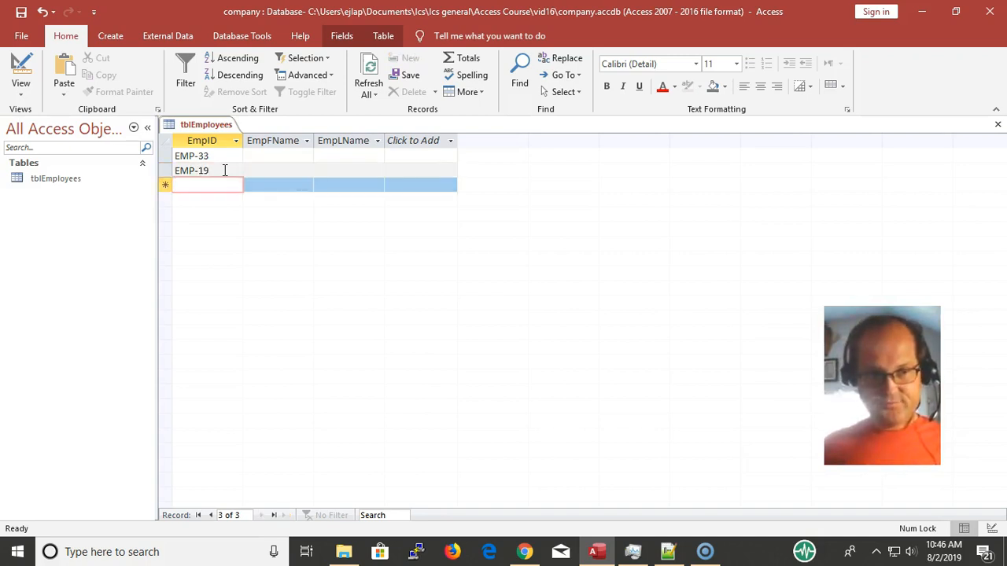
Step: Add a third and a fourth record with the EmpIDs EMP-18 and EMP-30
key("ctrl+apostrophe")
key("BackSpace")
key("BackSpace")
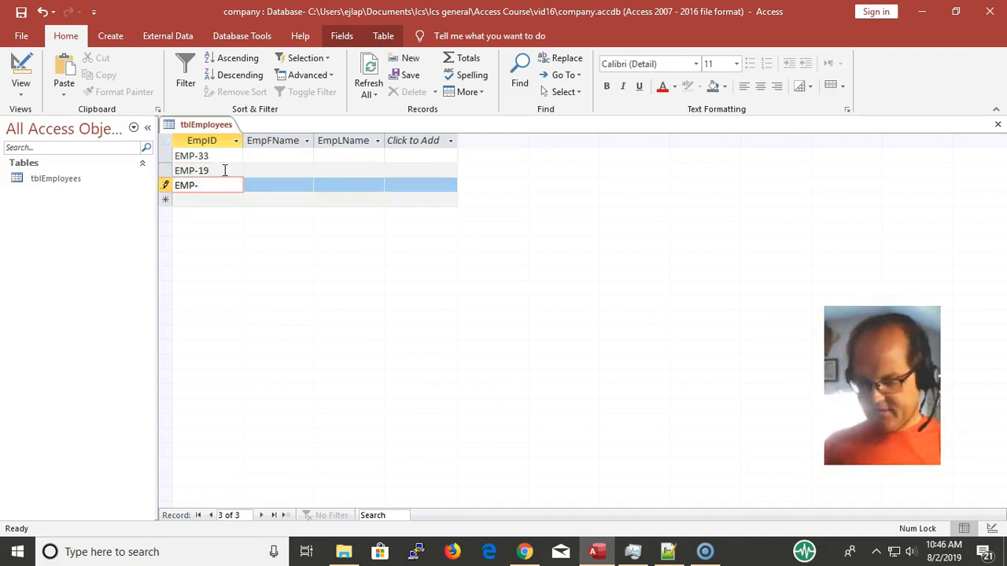
type("18")
key("Down")
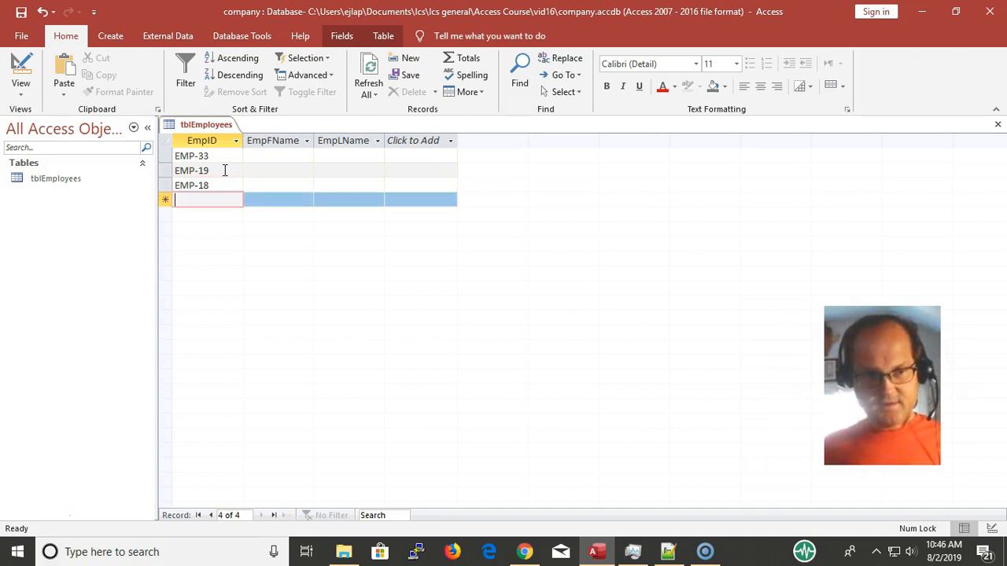
key("ctrl+apostrophe")
key("BackSpace")
key("BackSpace")
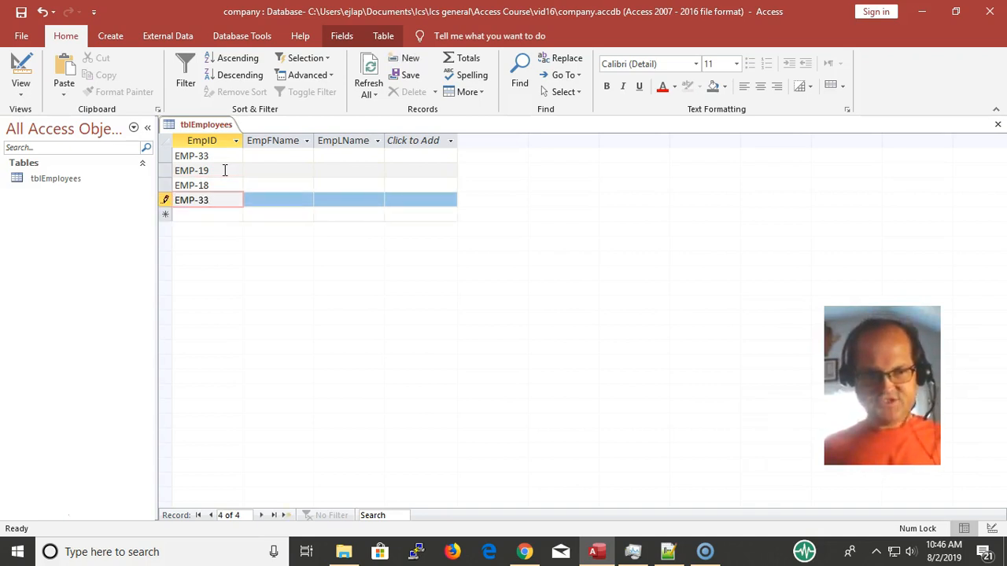
type("30")
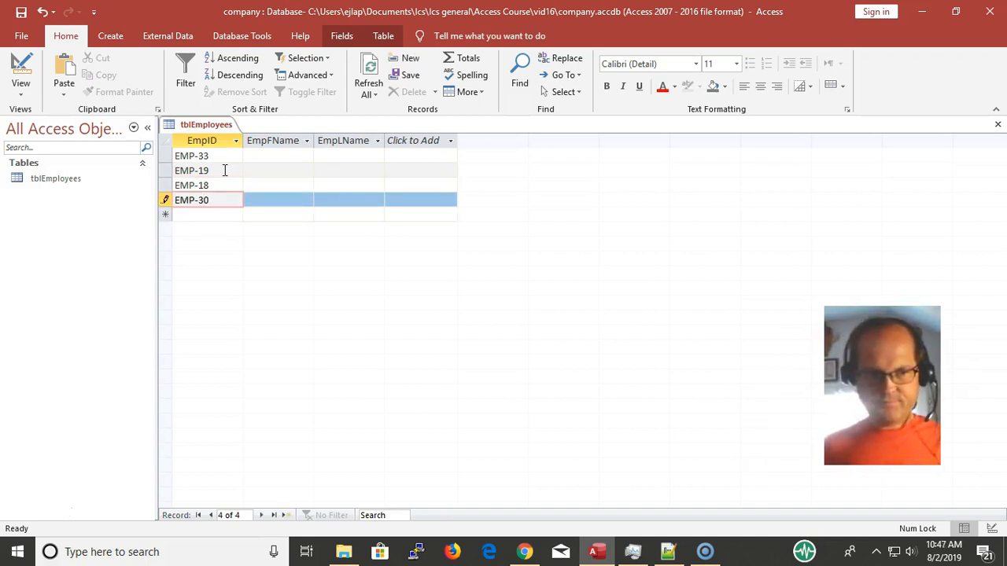
Step: Fill in the EmpFName field with a first name for each of the four employee records, starting with EMP-33
key("Up")
key("Up")
key("Up")
key("Tab")
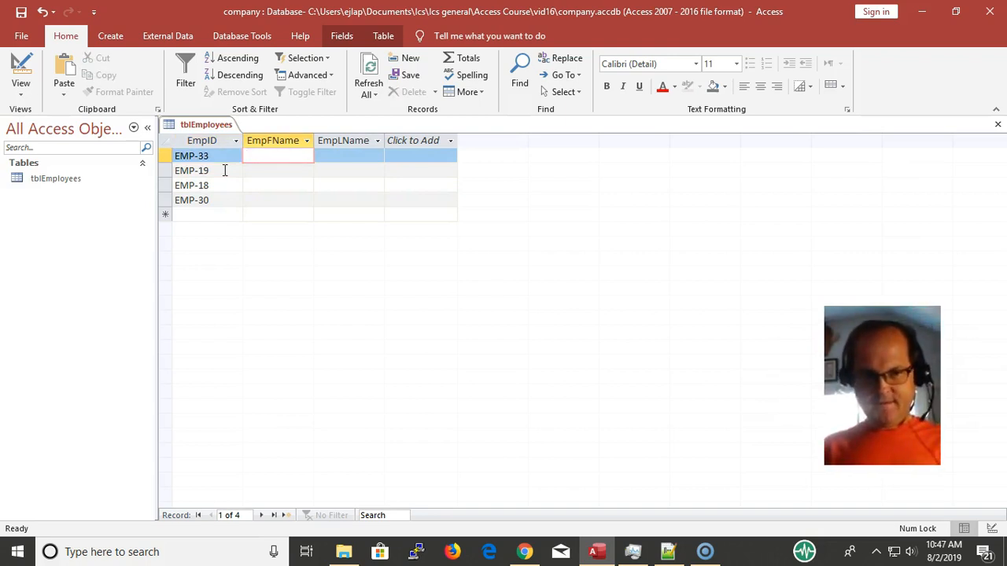
type("John")
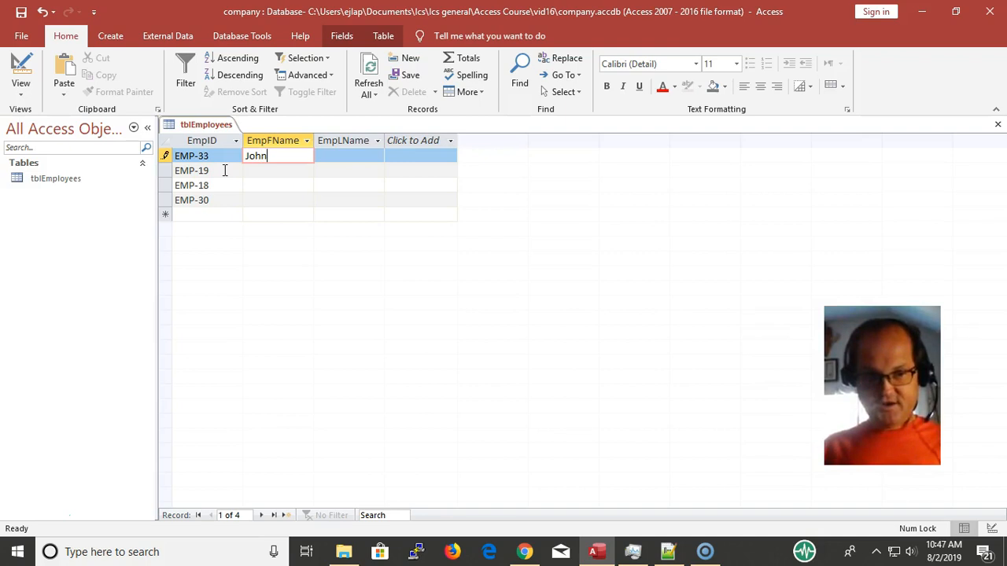
key("Down")
type("Suzy")
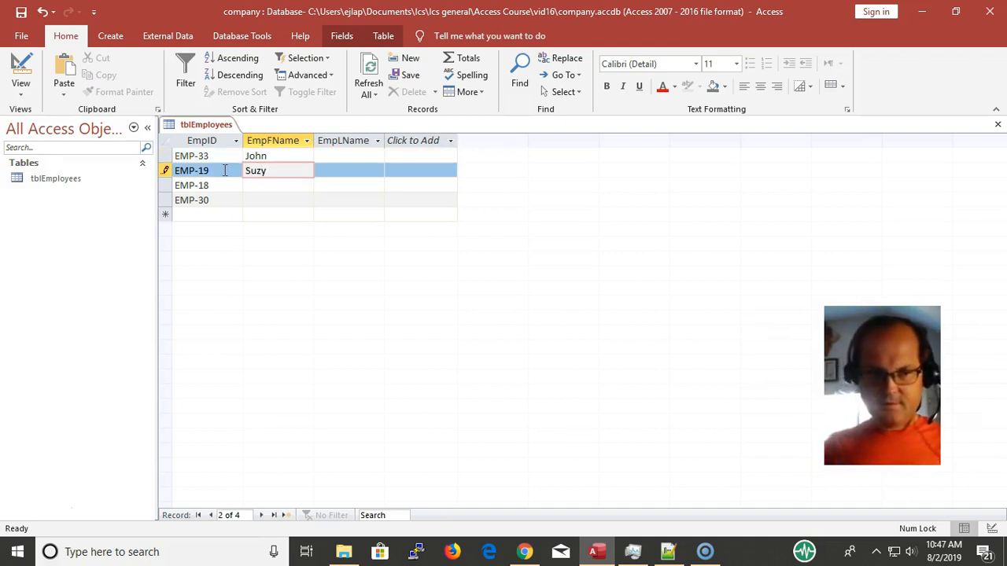
key("Down")
type("Bill")
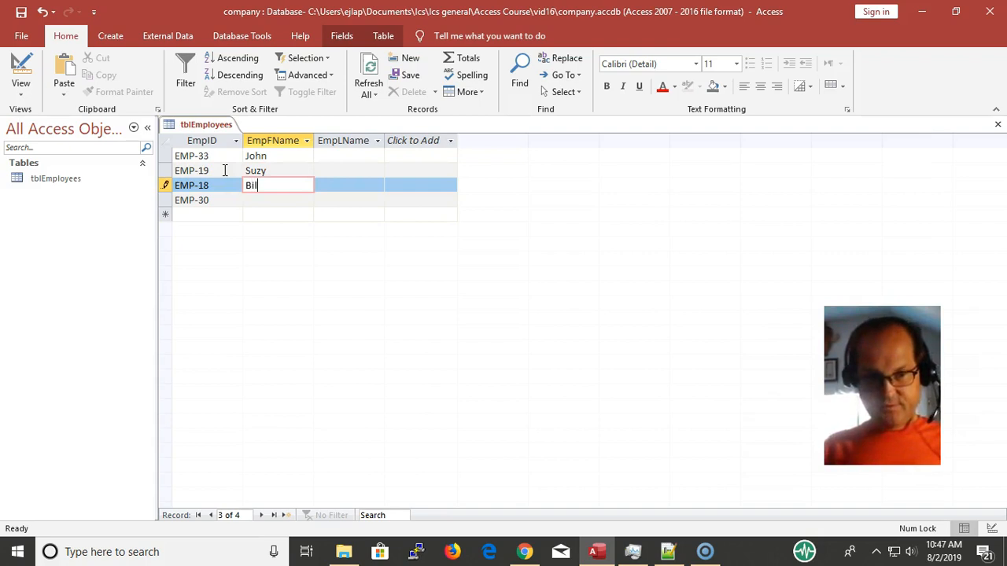
key("Down")
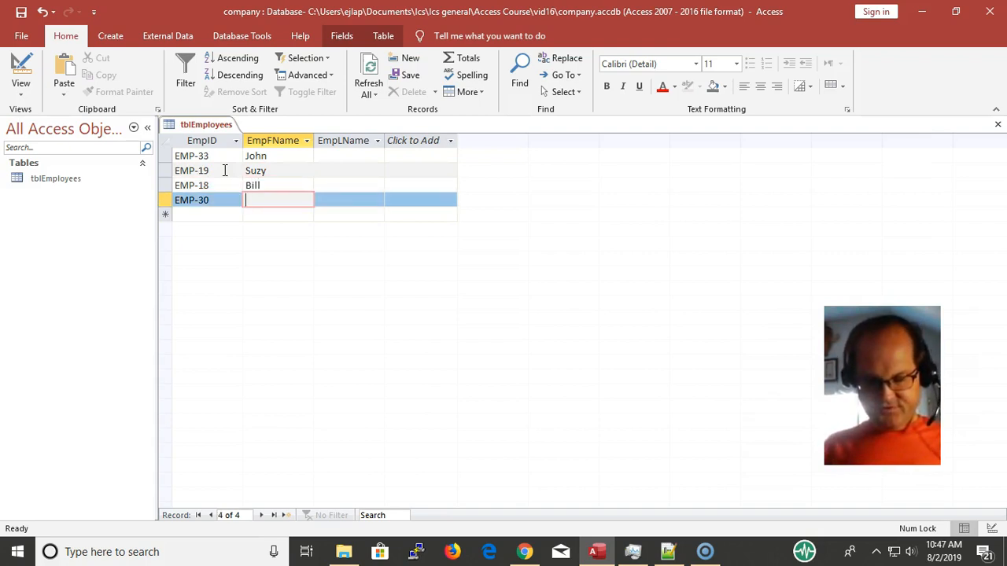
type("Kell")
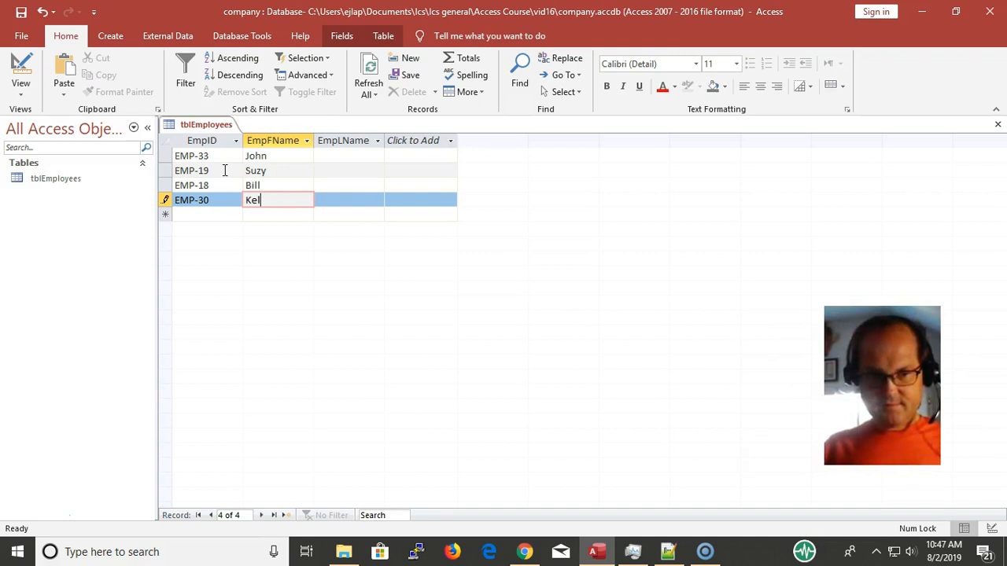
type("y")
Step: Enter the employees' last names in the EmpLName field for records EMP-30 and EMP-18
key("Tab")
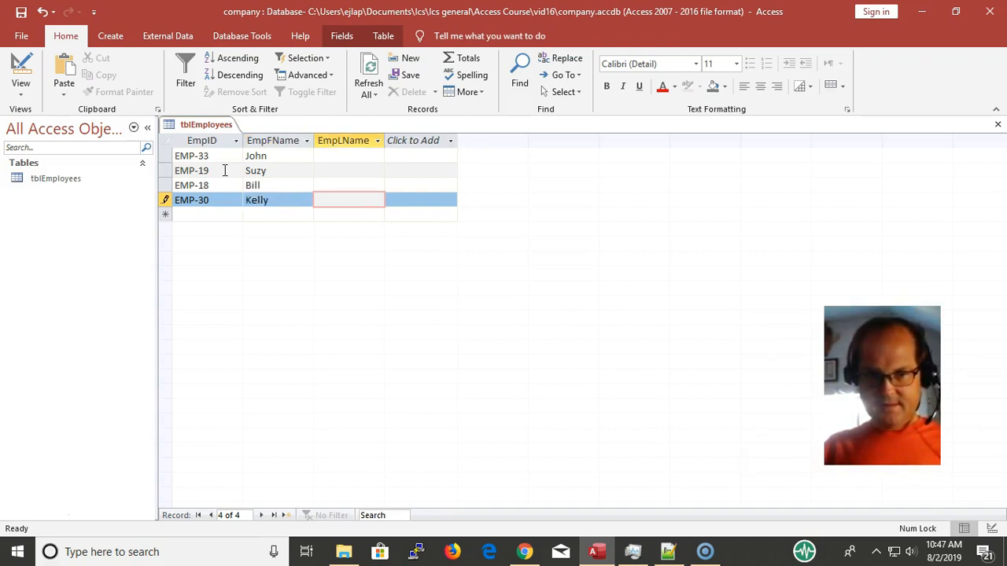
type("S")
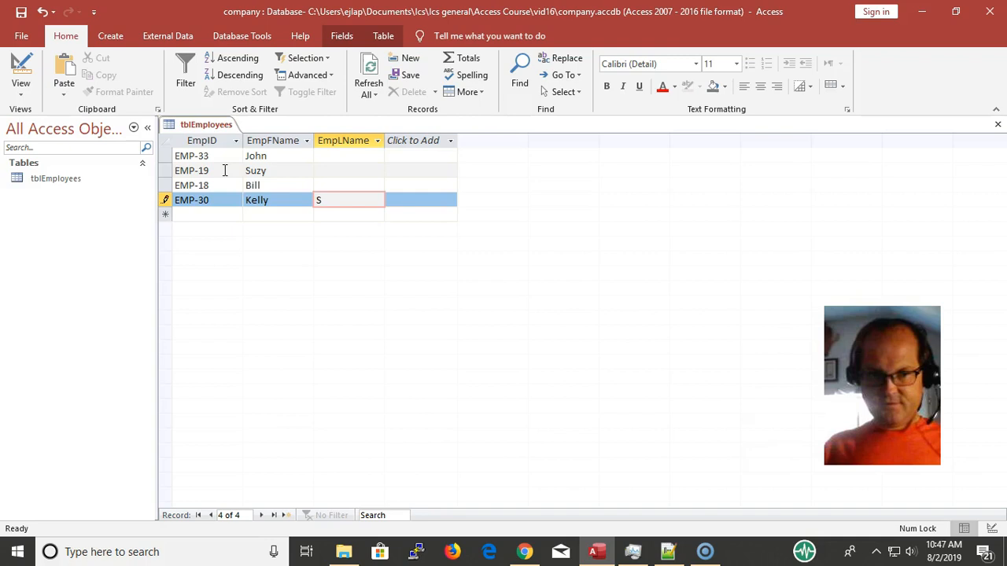
type("mith")
key("Up")
type("R")
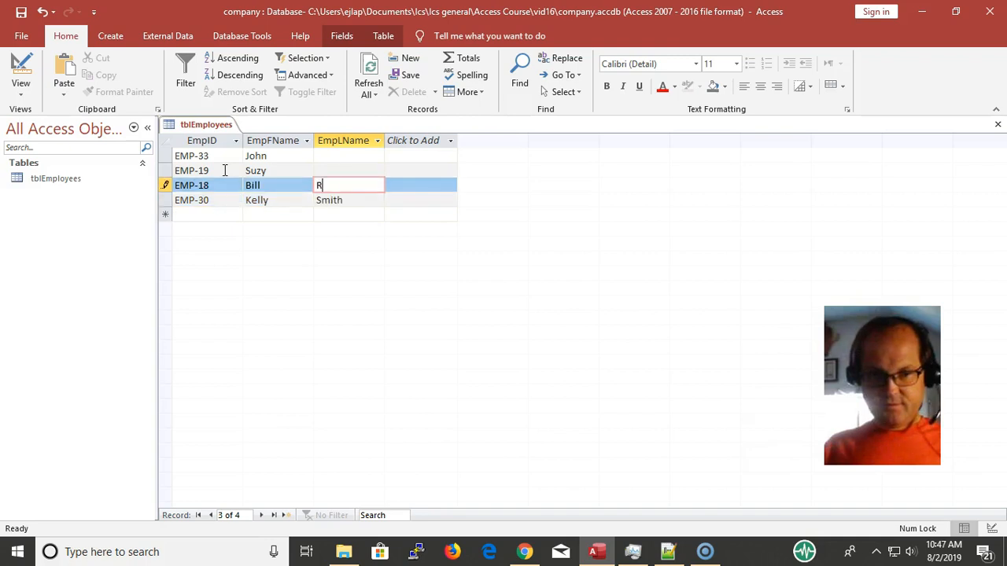
type("eilly")
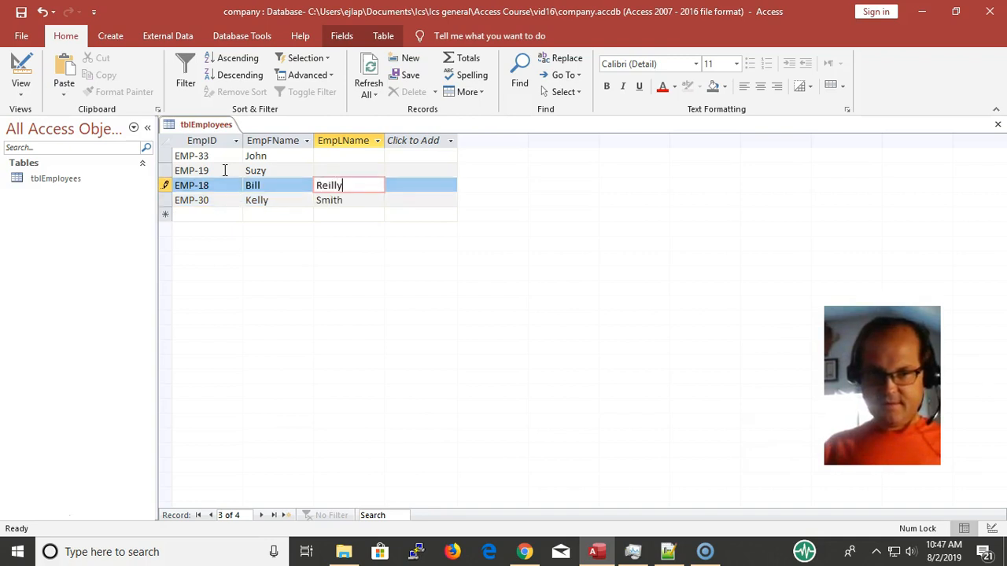
Step: Enter the employee's full last name in the EmpLName field of record EMP-19
key("Up")
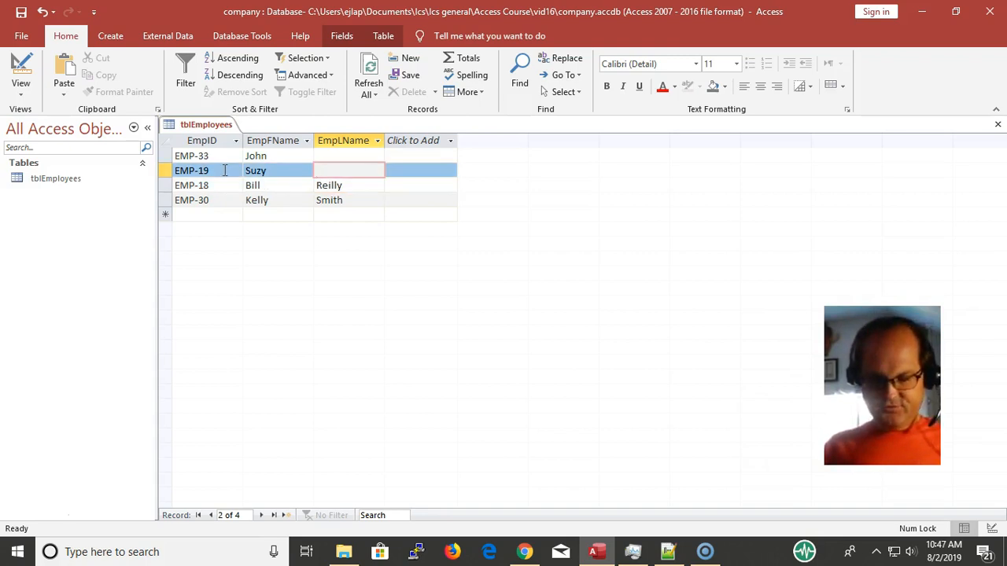
type("Q")
key("Up")
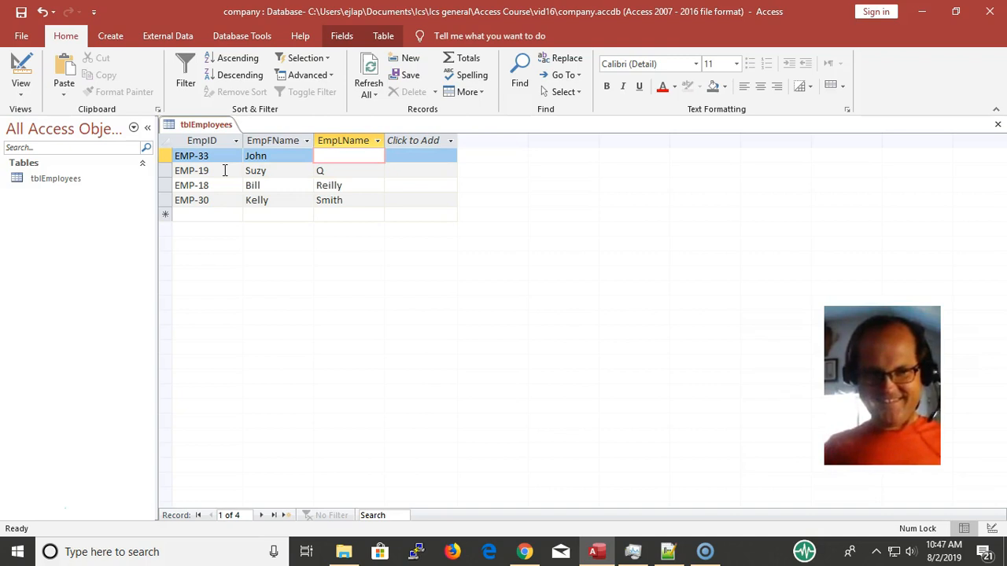
key("Down")
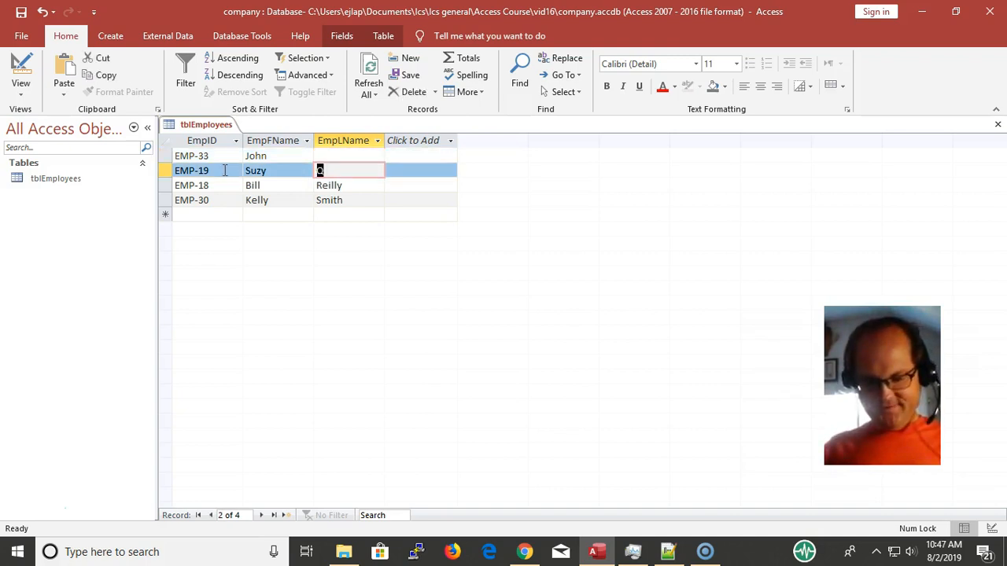
type("Thoms")
key("BackSpace")
key("BackSpace")
type("mpr")
key("BackSpace")
type("son")
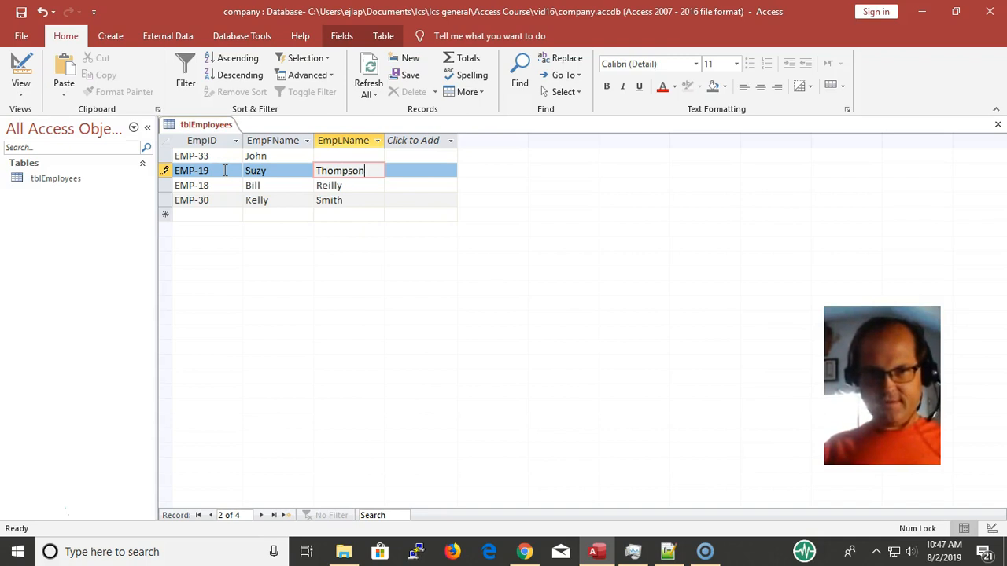
Step: Enter the employee's last name in the EmpLName field of record EMP-33 and save the record
key("Up")
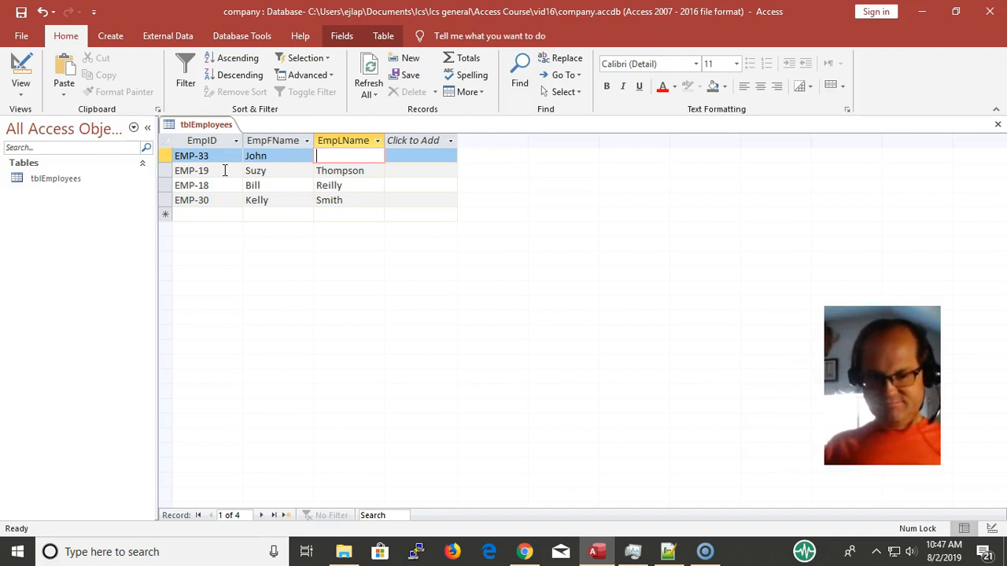
type("Kyke")
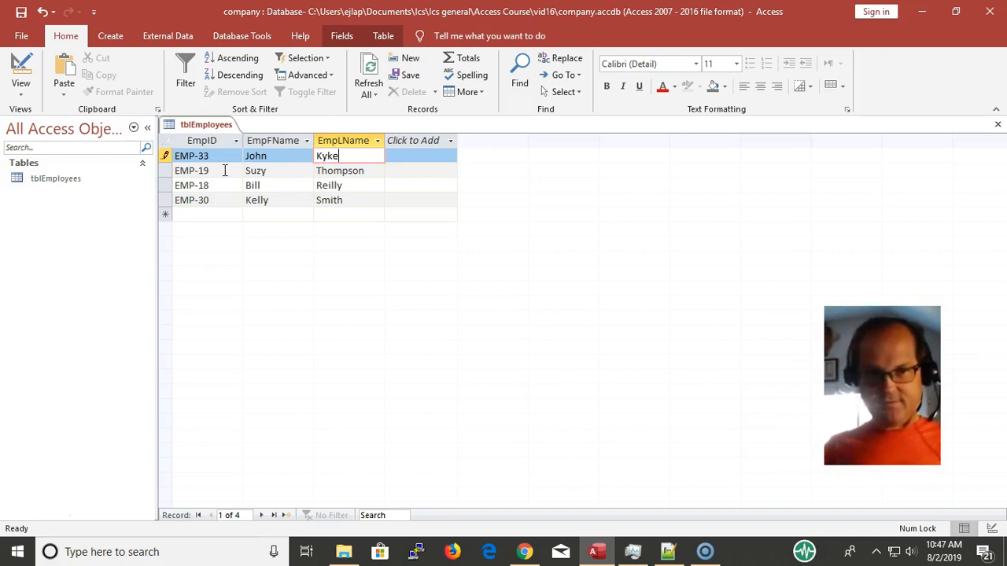
key("Left")
key("BackSpace")
type("l")
key("Down")
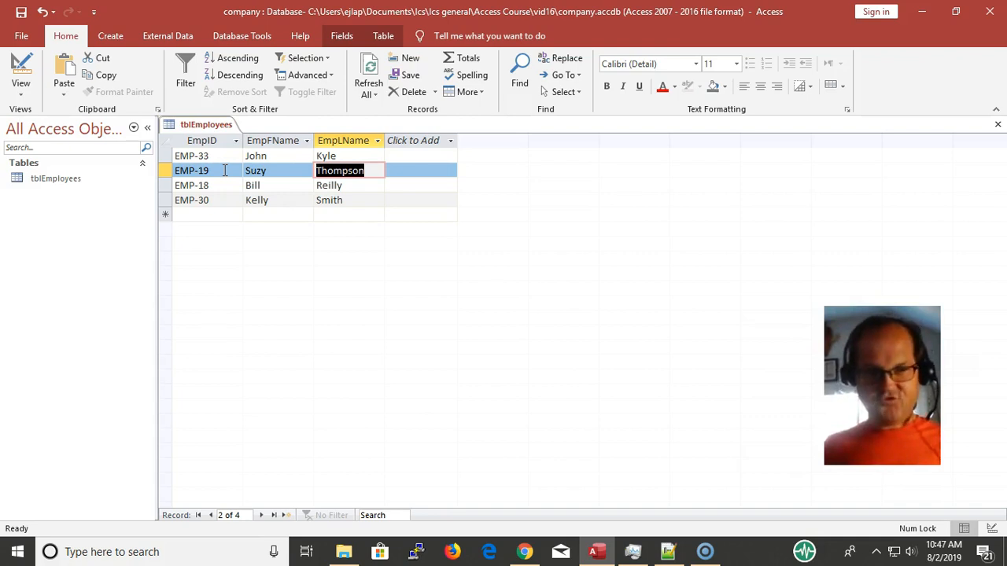
Step: Close tblEmployees and create a new blank table in Design View
key("ctrl+w")
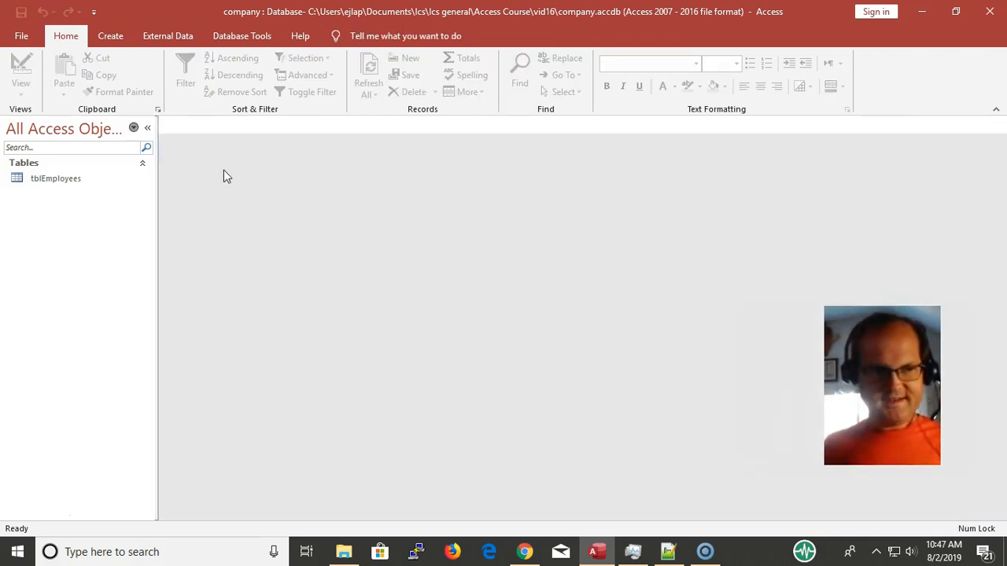
left_click(95, 214)
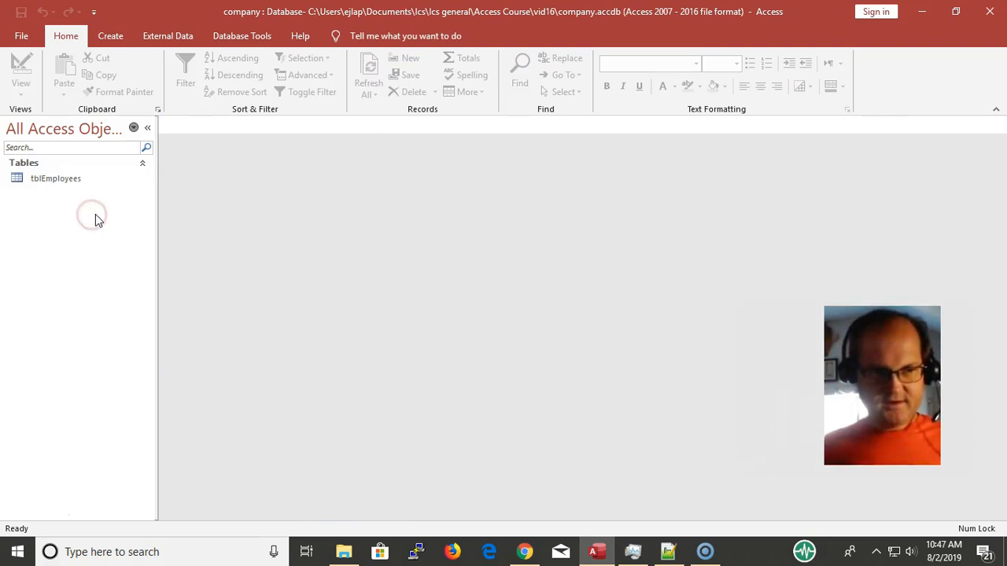
right_click(96, 214)
left_click(108, 36)
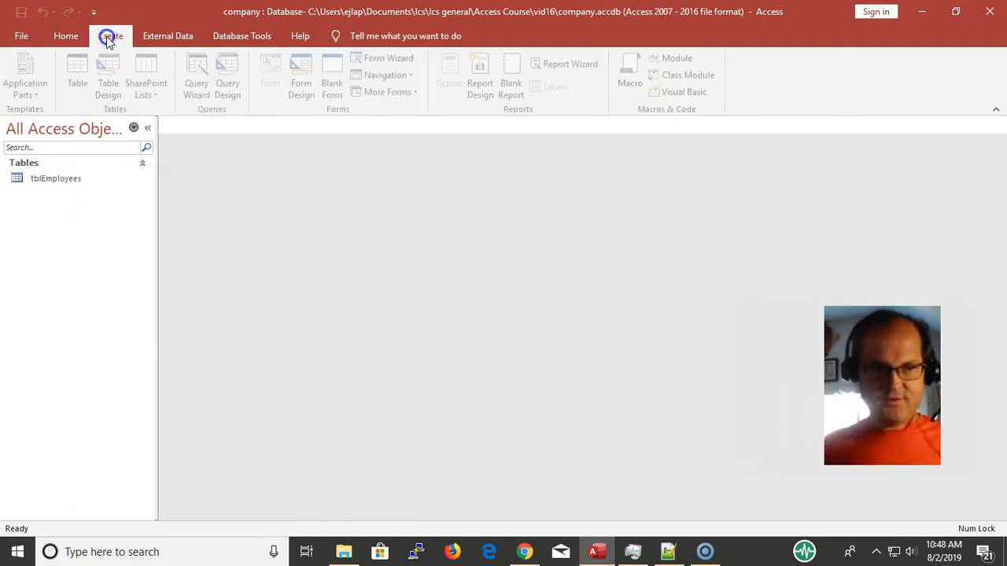
left_click(116, 92)
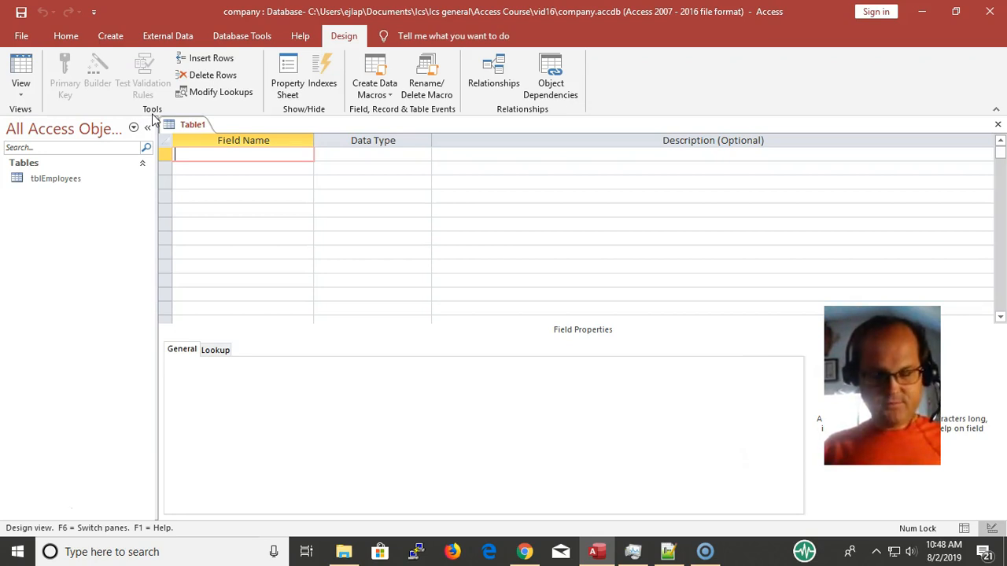
Step: Add a first field named DepID with the AutoNumber data type to the new table
type("D")
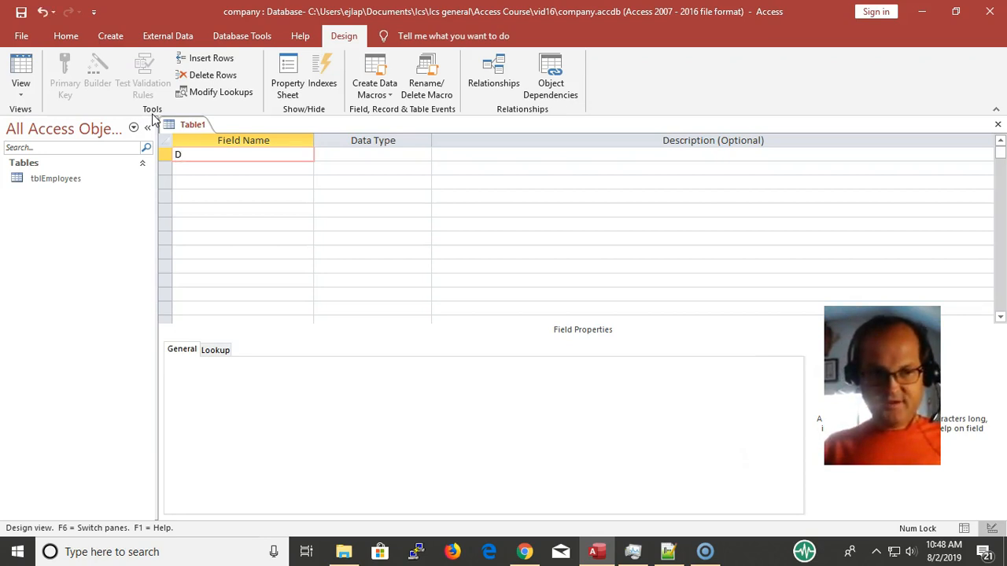
type("epID")
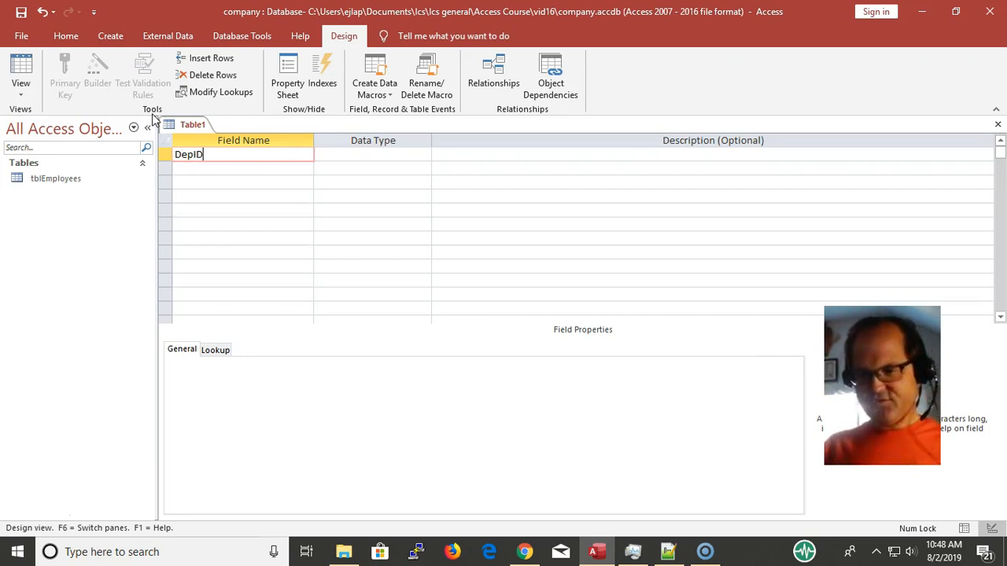
key("Tab")
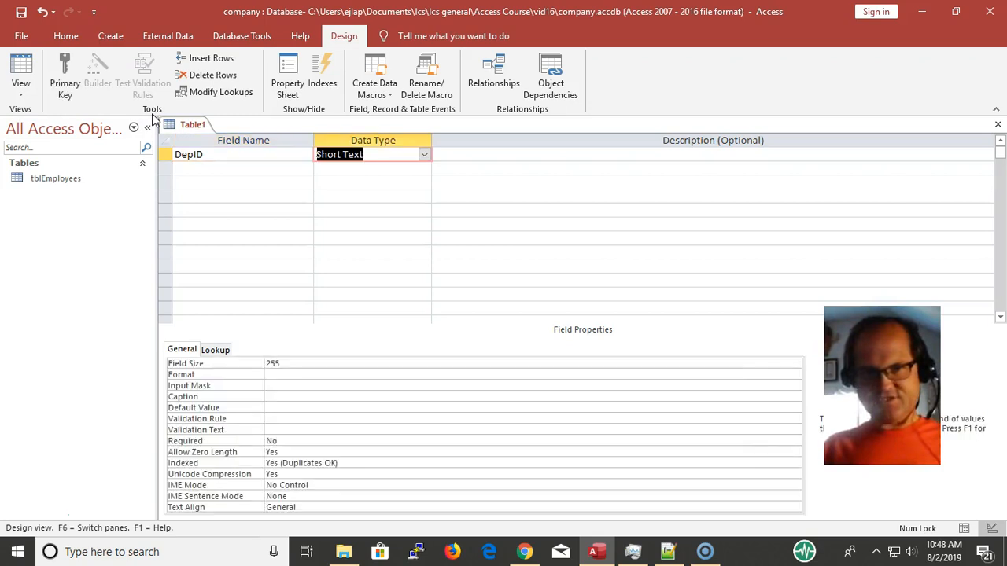
type("AutoNumber")
key("Tab")
key("Tab")
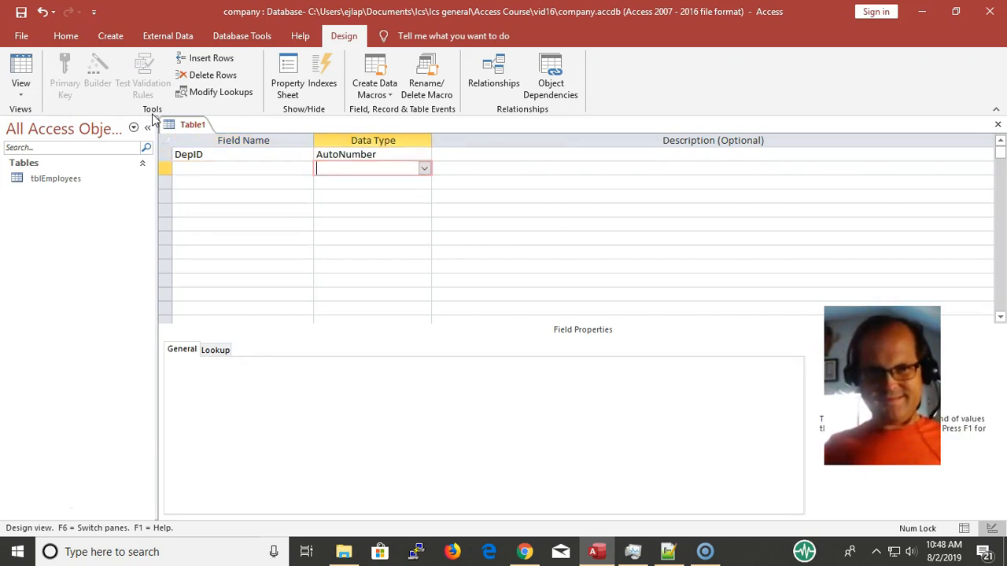
Step: Add a second field named DeptName with the Short Text data type to the new table
type("Dept")
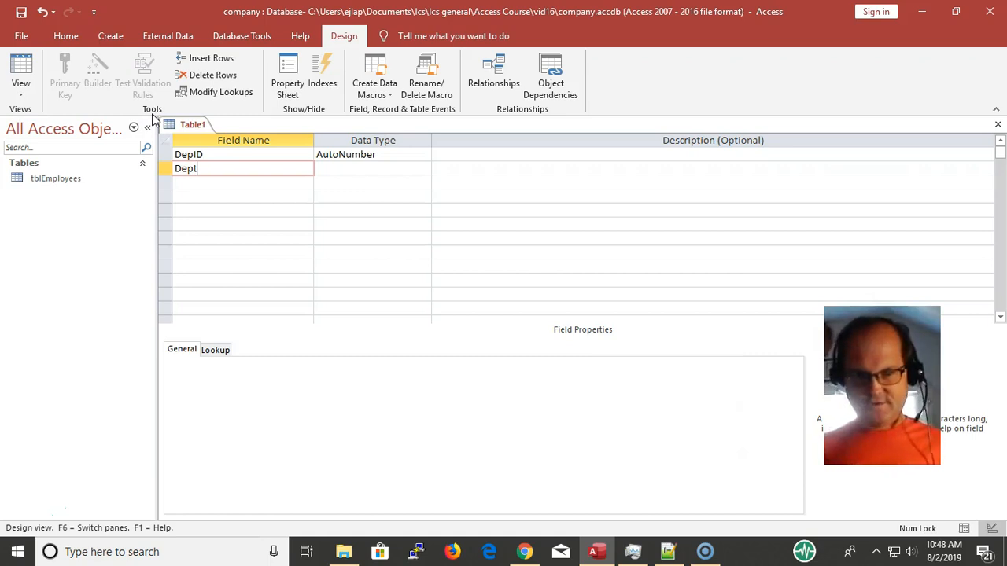
type("Nam,")
type("e")
key("BackSpace")
key("BackSpace")
type("e")
key("Tab")
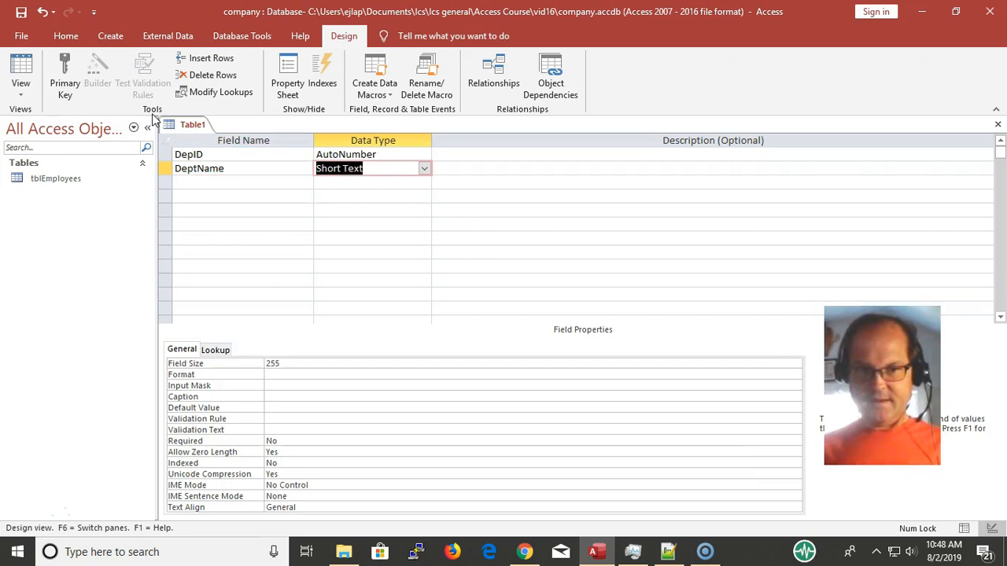
key("Tab")
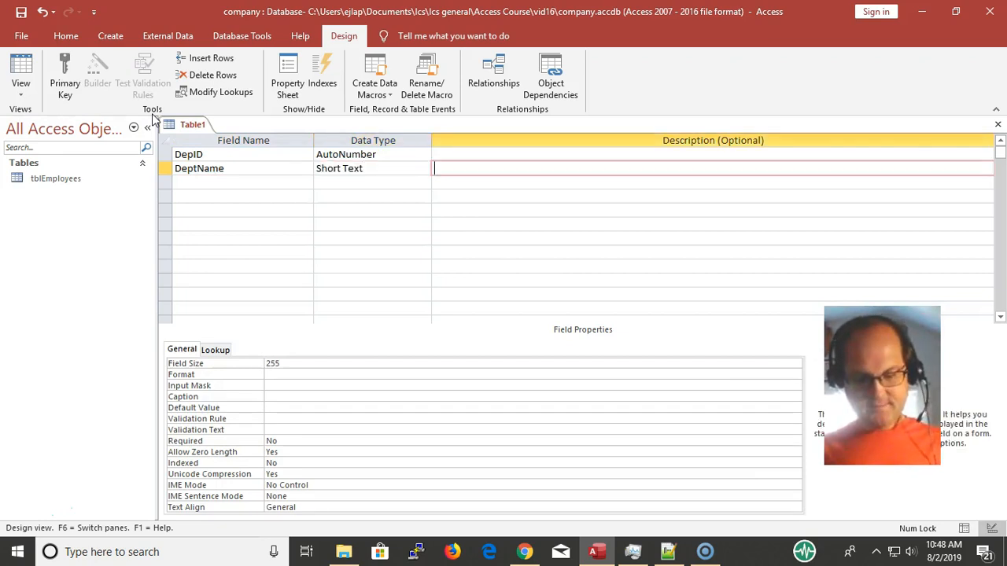
Step: Save the table as tblDepartments and let a primary key be assigned to DepID
key("ctrl+s")
type("t")
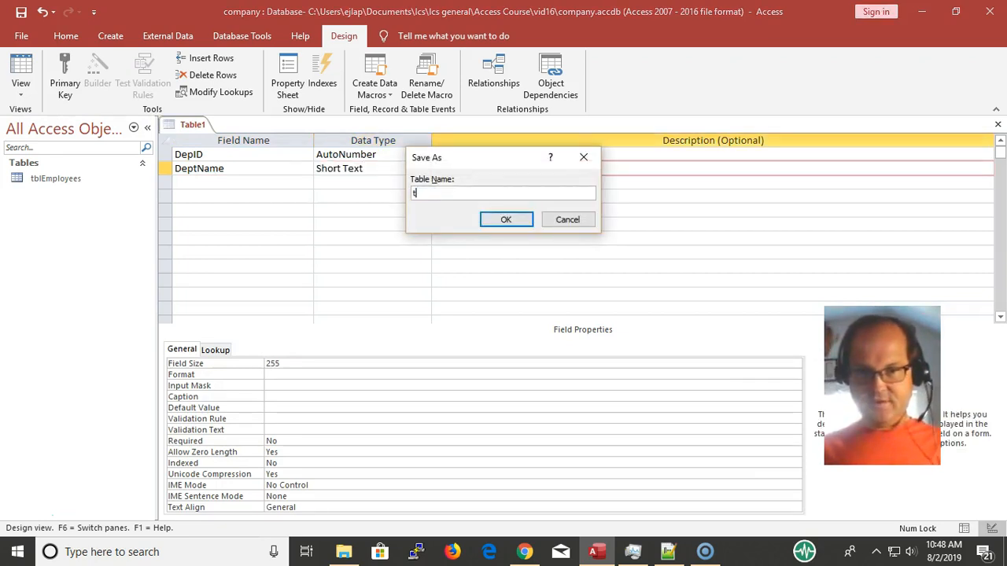
type("blD")
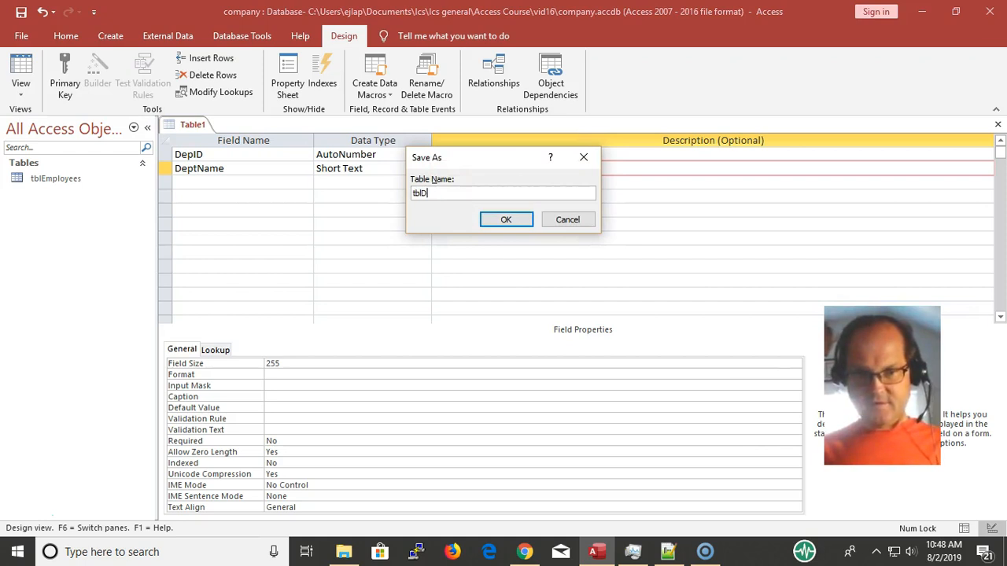
type("epa")
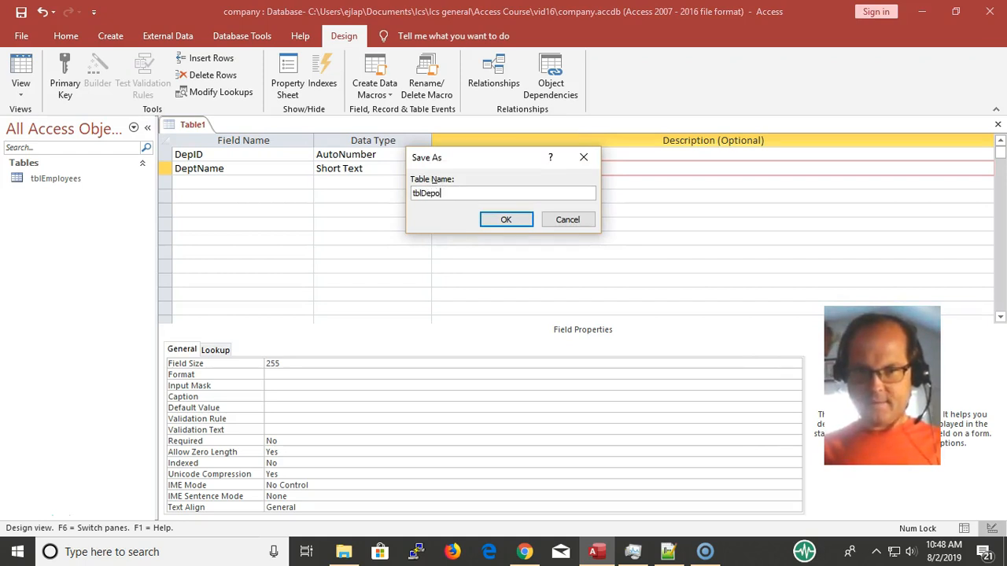
type("rtments")
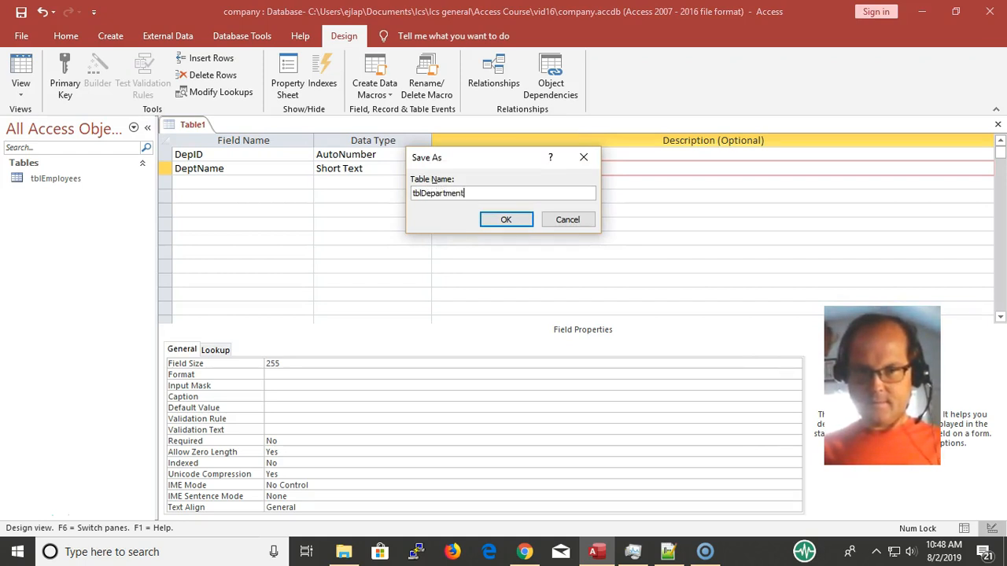
key("Return")
key("Return")
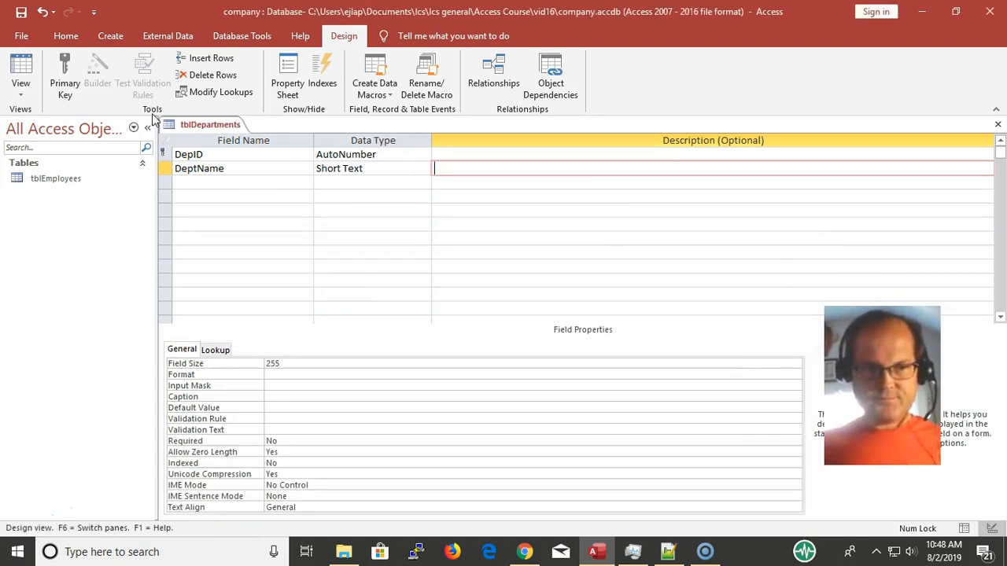
Step: Switch tblDepartments to Datasheet View and enter IS and MKTG as the first two DeptName values
left_click(22, 72)
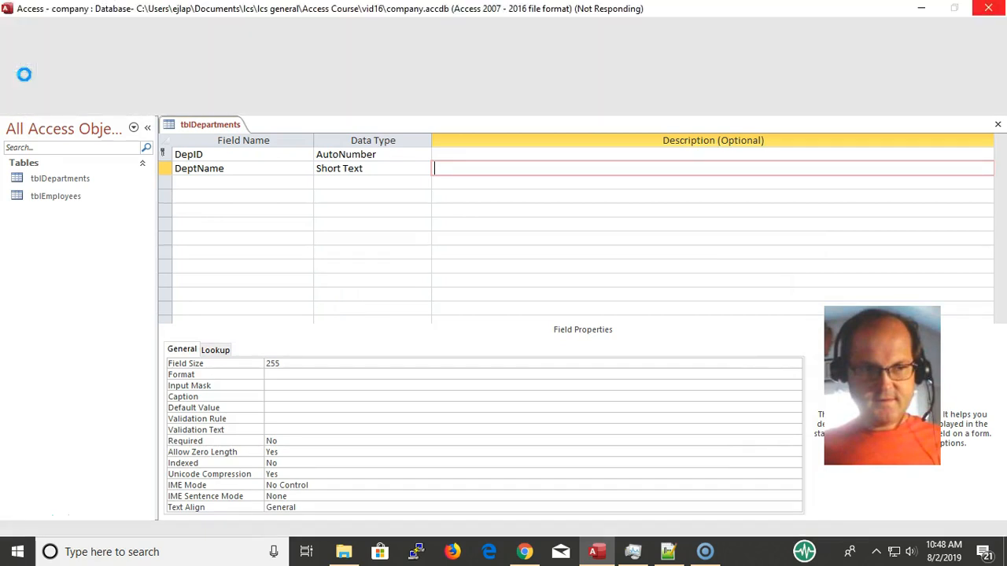
left_click(326, 166)
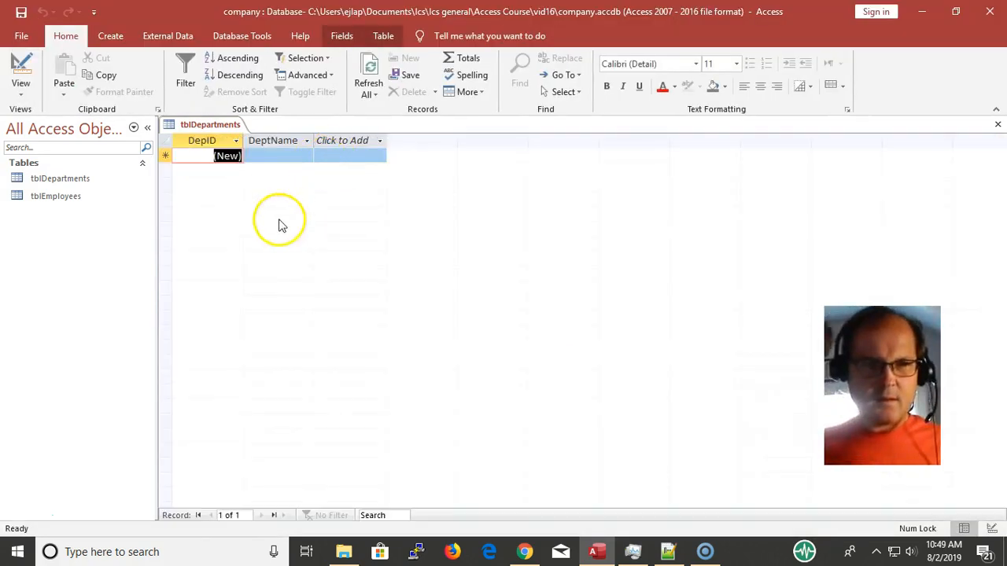
left_click(271, 157)
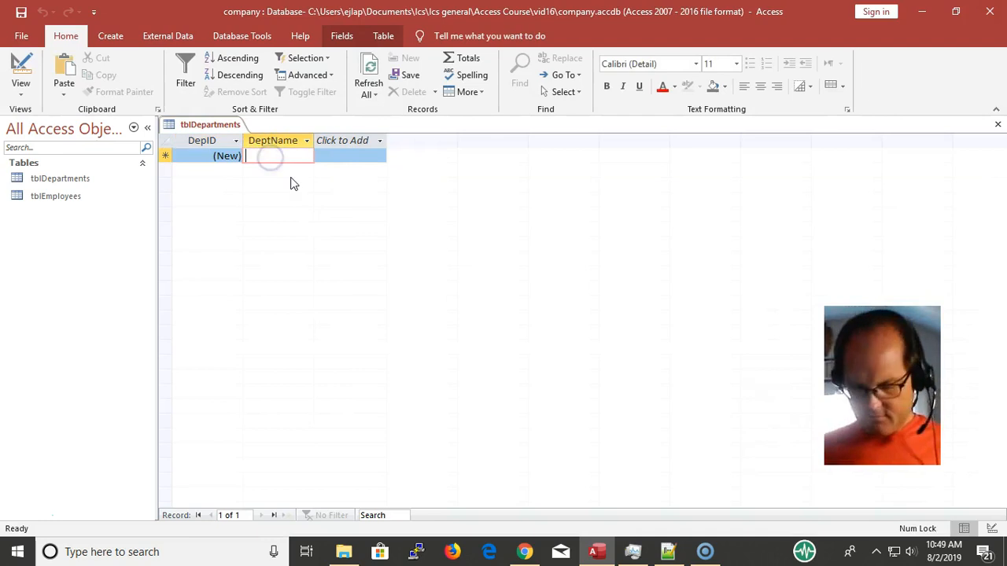
type("IS")
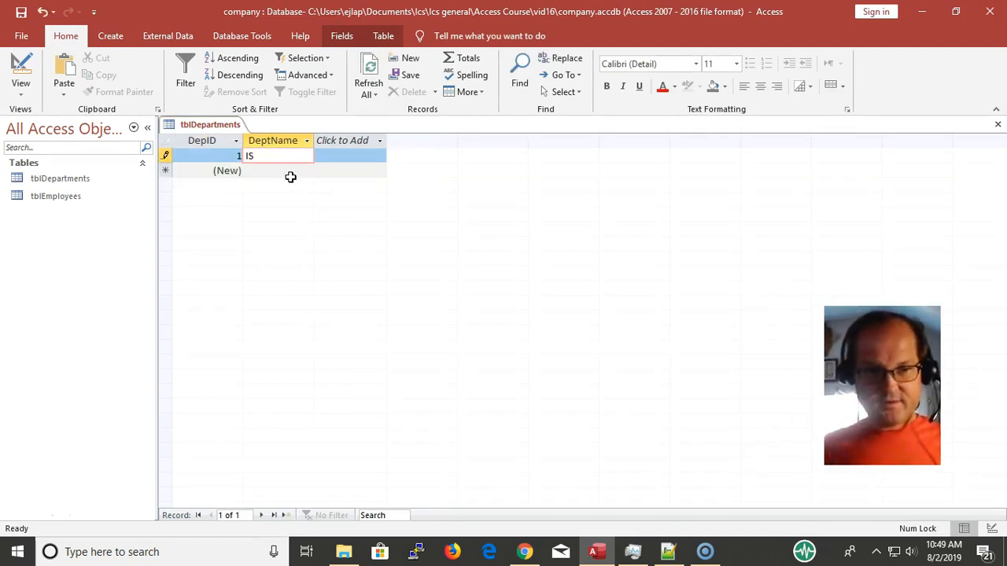
left_click(290, 177)
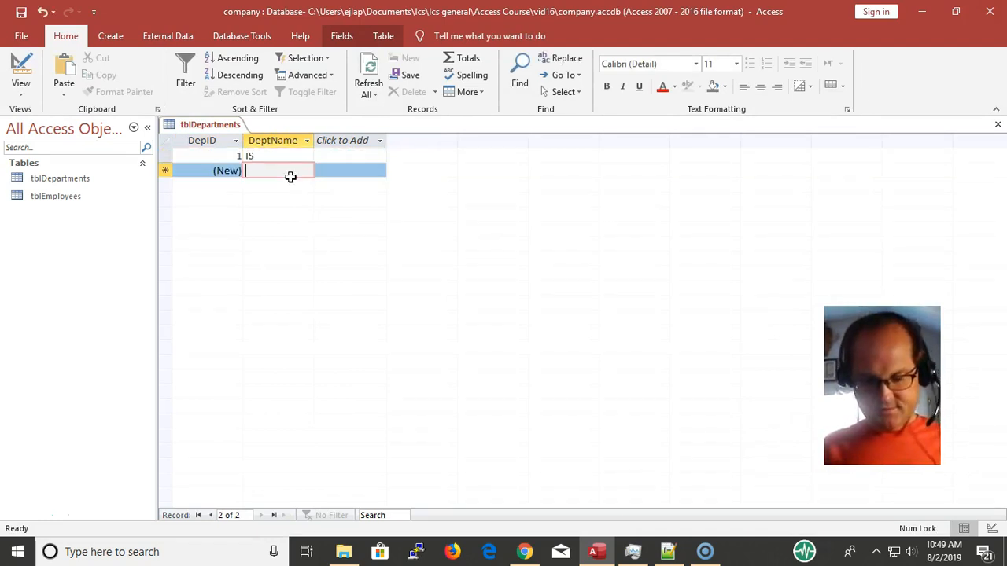
type("MKL")
key("BackSpace")
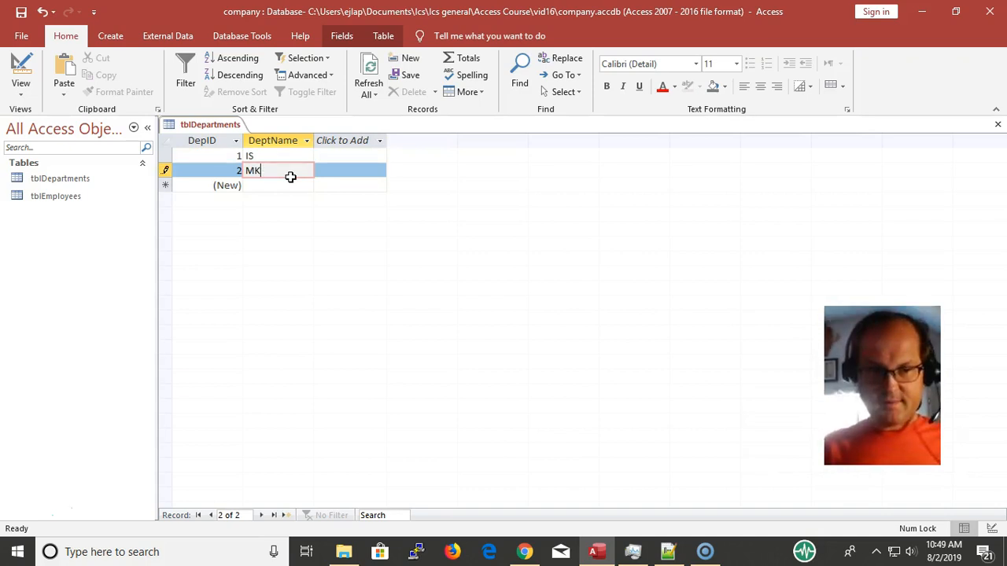
type("TG")
Step: Change the DeptName of the first department record to IT
key("Up")
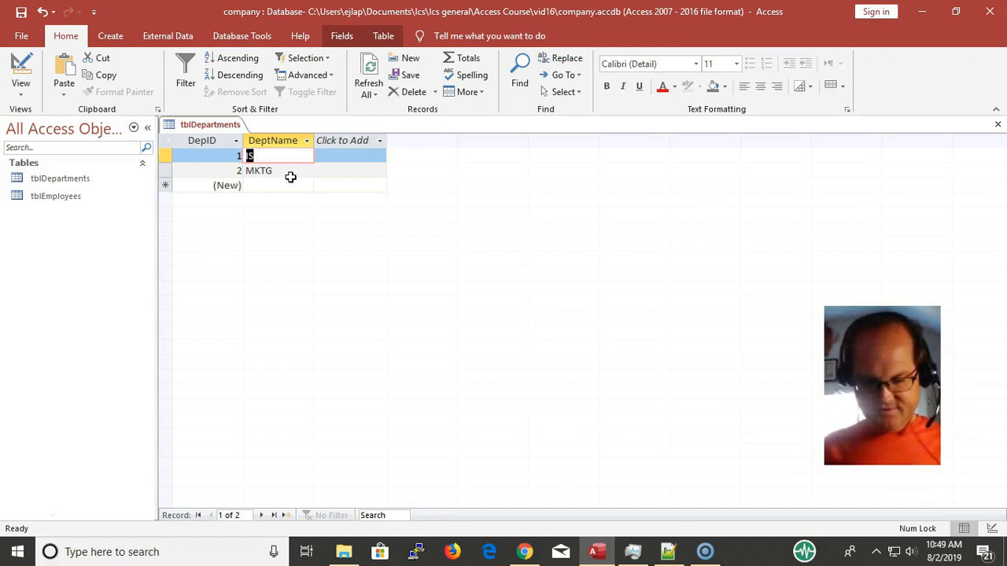
type("IT")
key("Down")
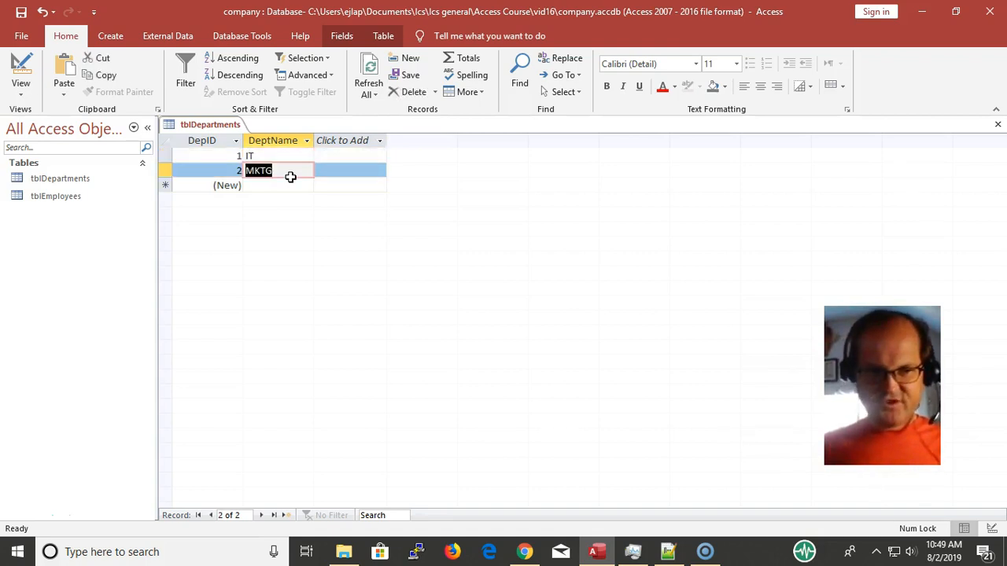
Step: Add RS and HR as the third and fourth department names, and close tblDepartments
key("Down")
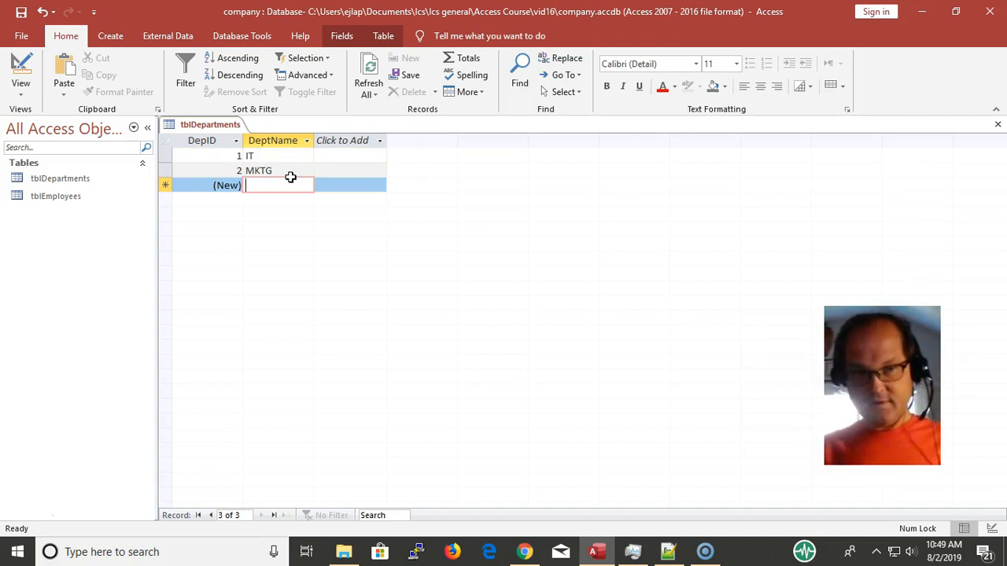
type("M")
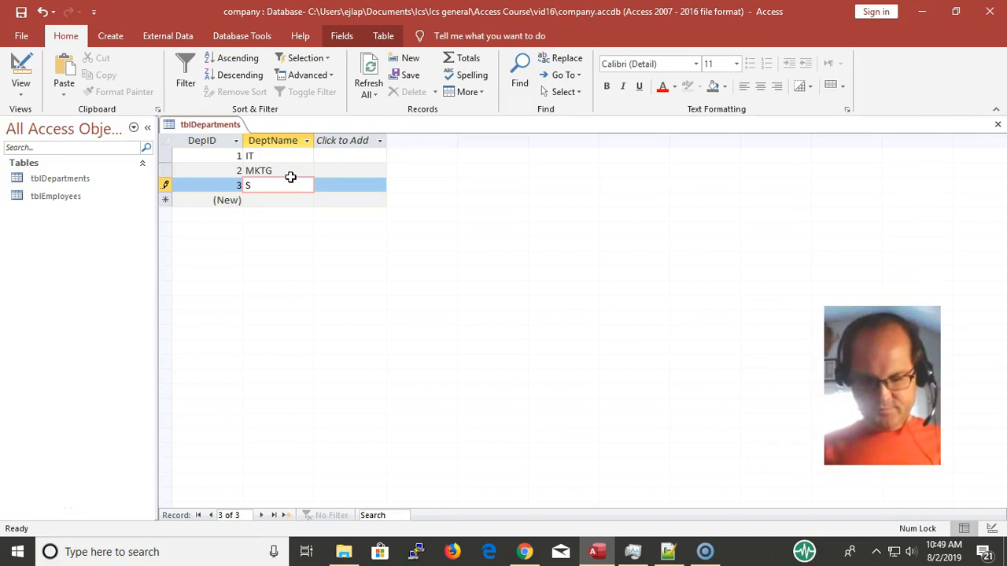
key("Down")
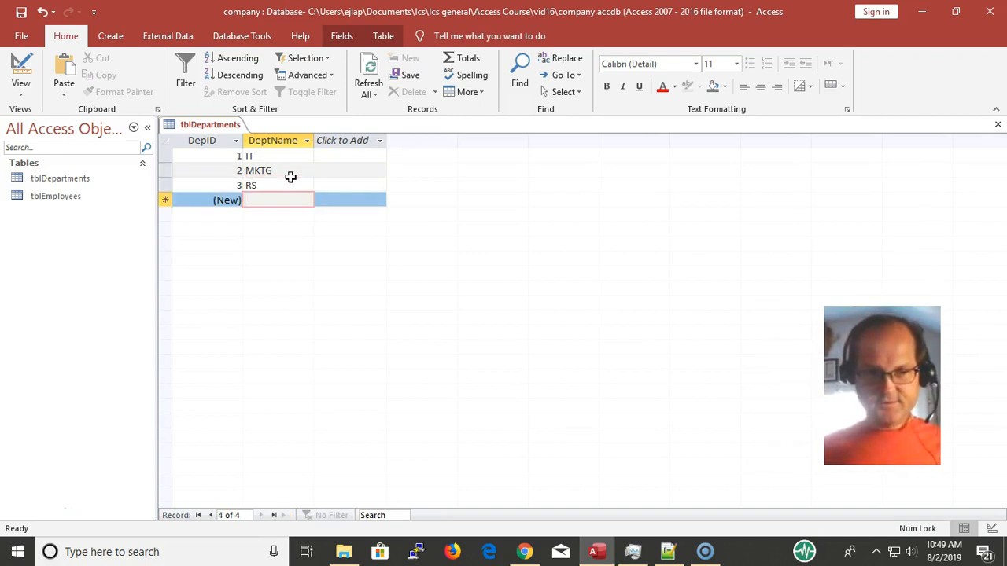
type("HR")
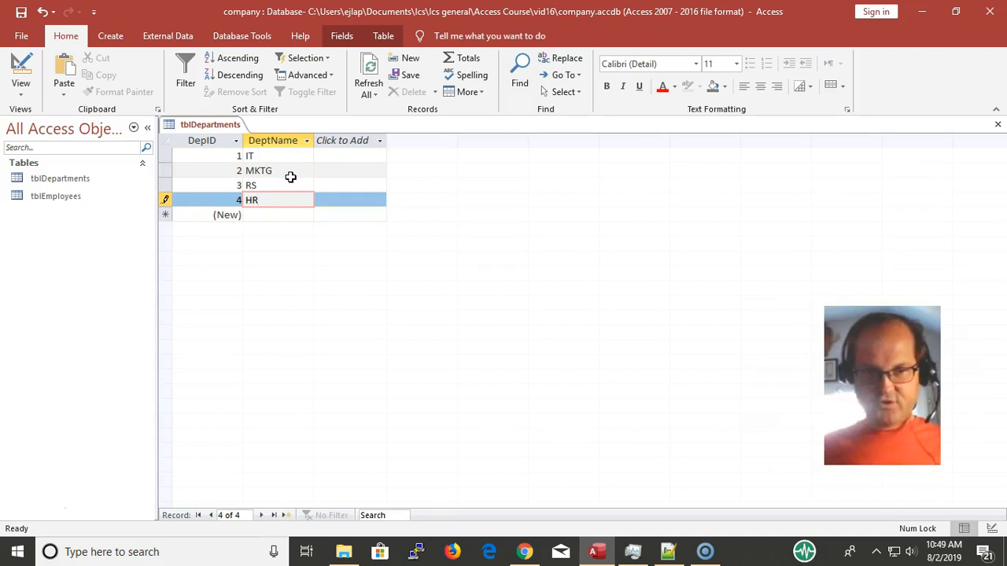
key("Down")
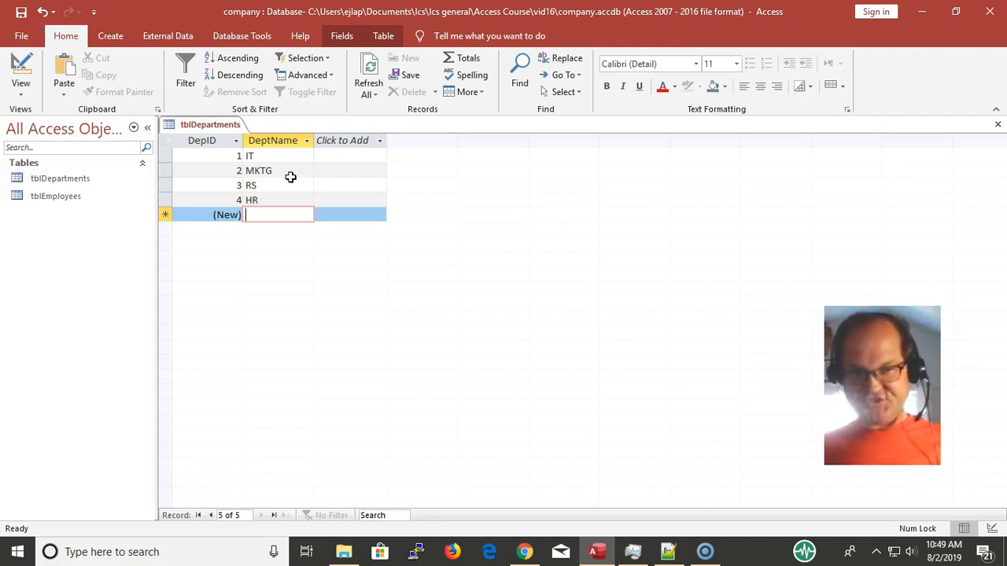
key("ctrl+w")
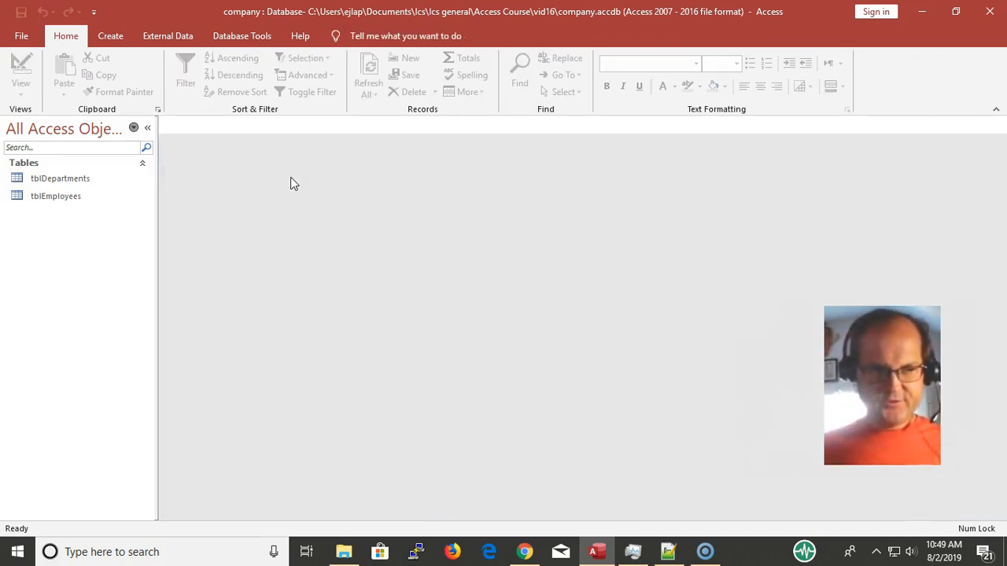
left_click(59, 197)
left_click(59, 184)
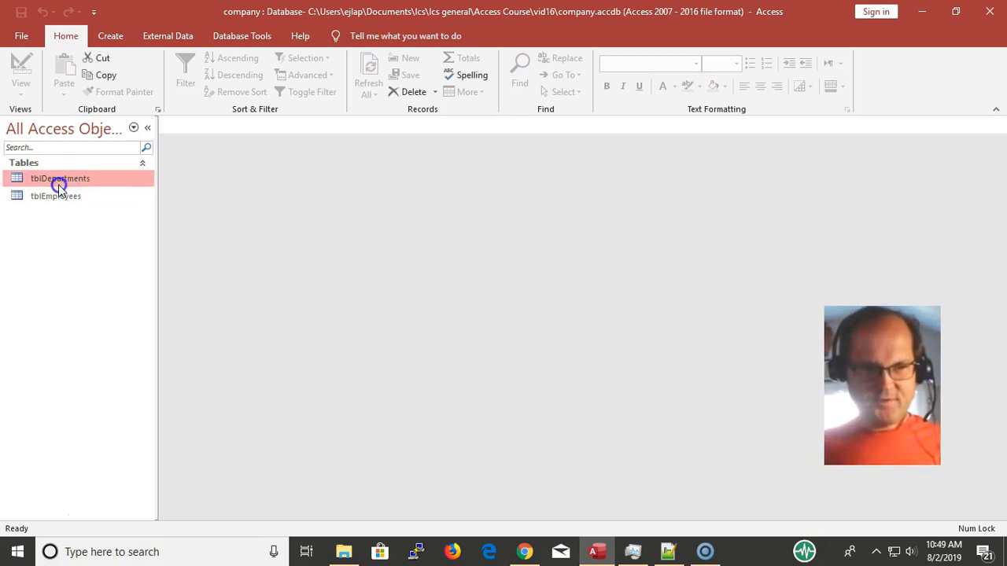
left_click(60, 197)
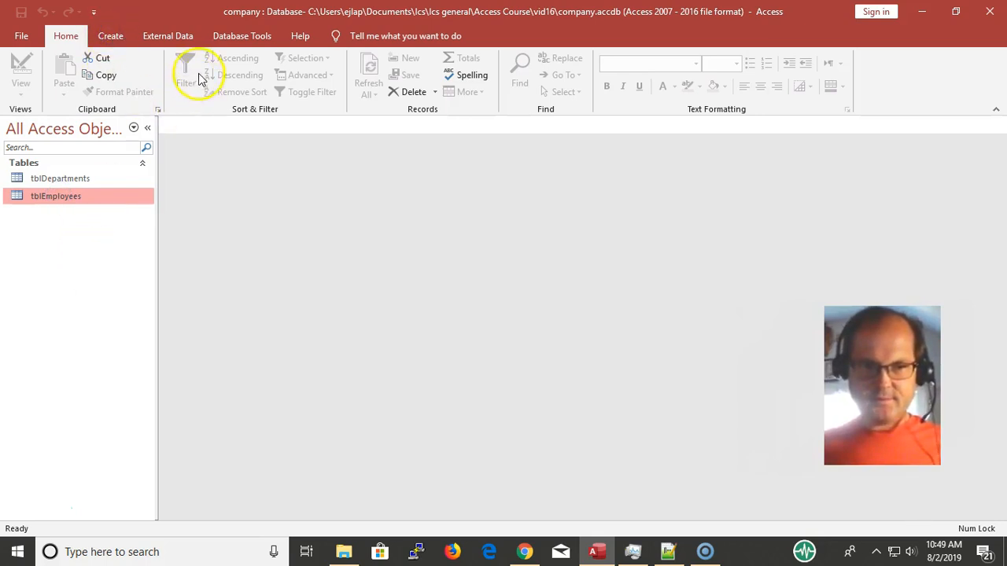
scroll(189, 82, "down", 1)
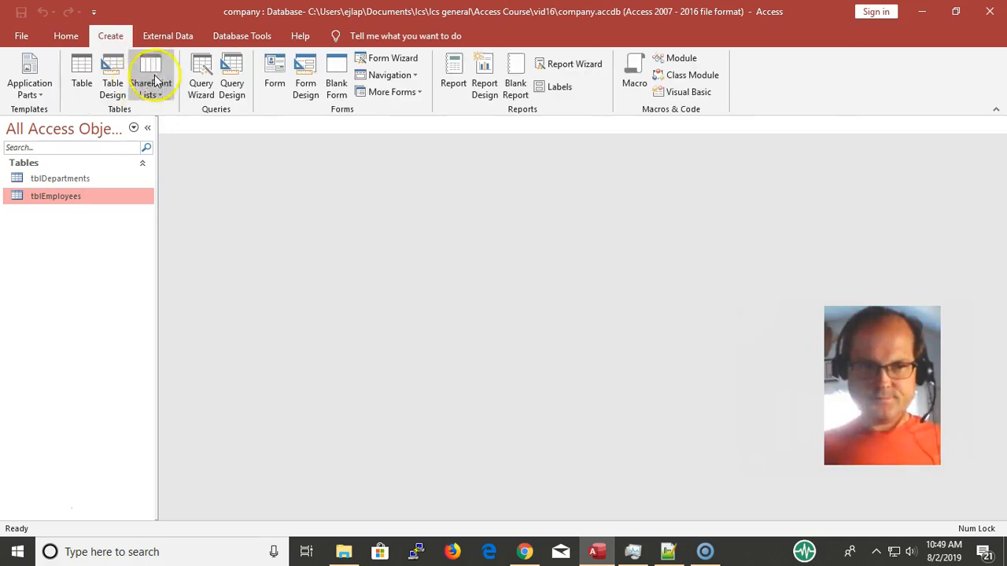
left_click(115, 82)
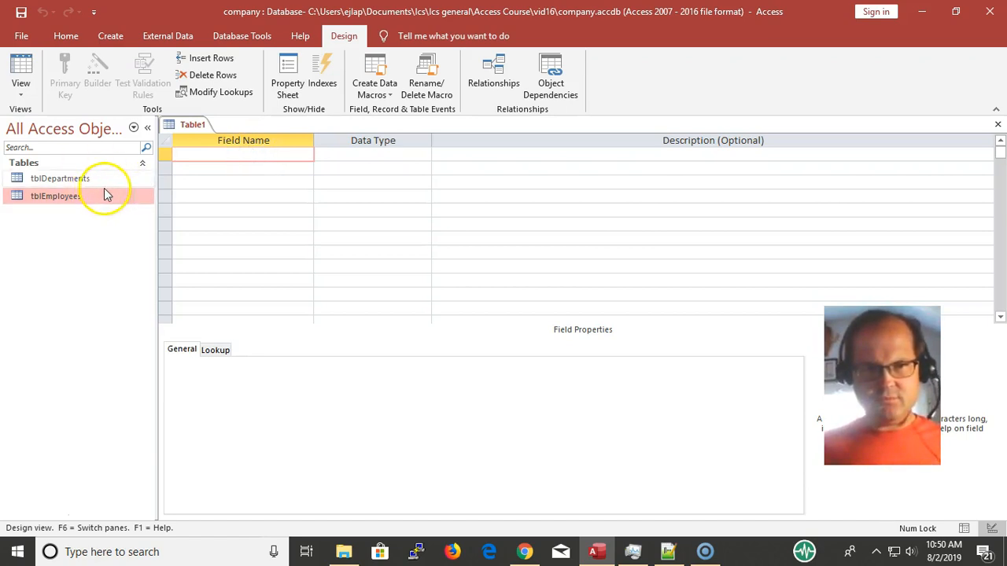
left_click(260, 169)
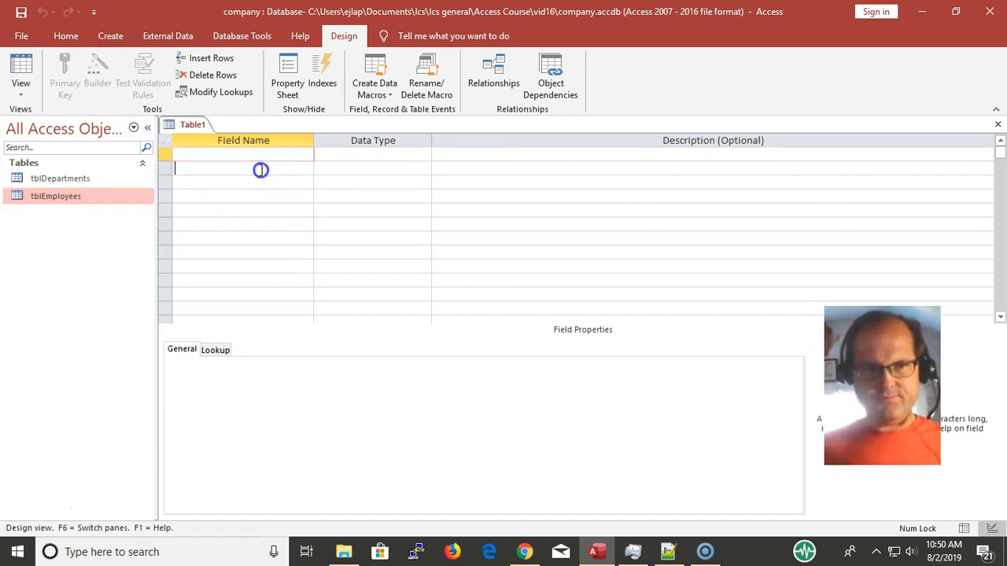
key("ctrl+w")
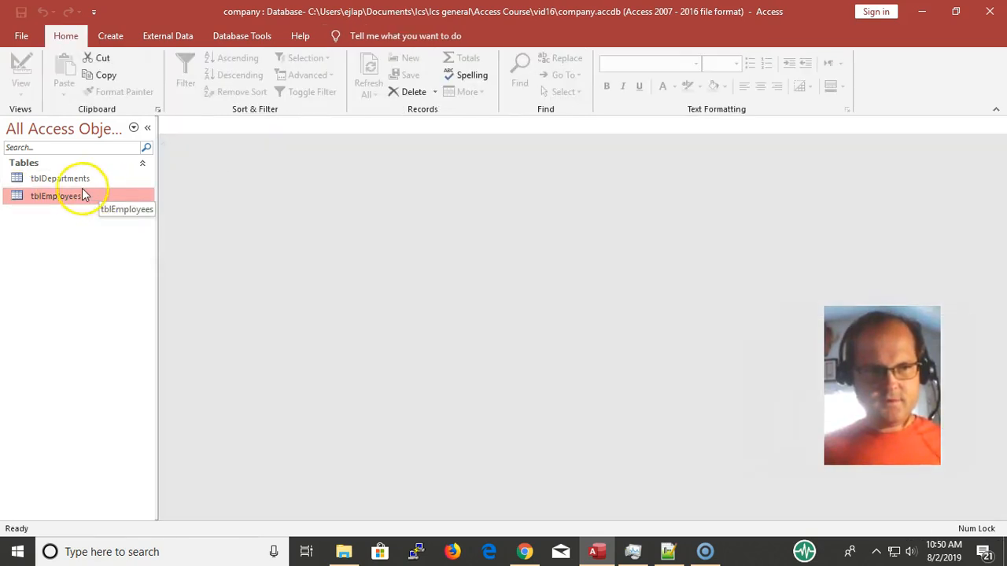
Step: Open tblEmployees in Design View and add a field named EmpPayRate with the Number data type
double_click(72, 196)
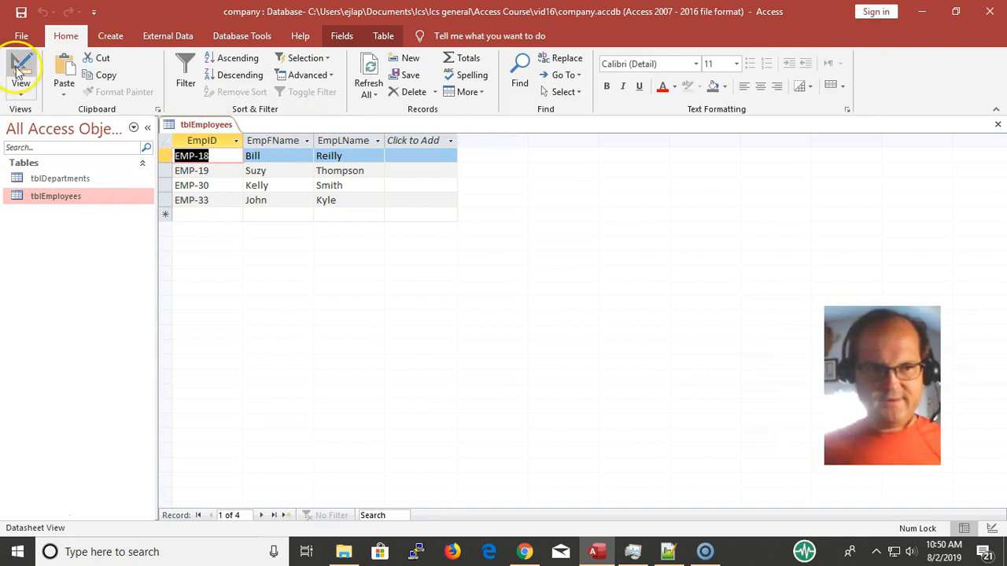
left_click(22, 70)
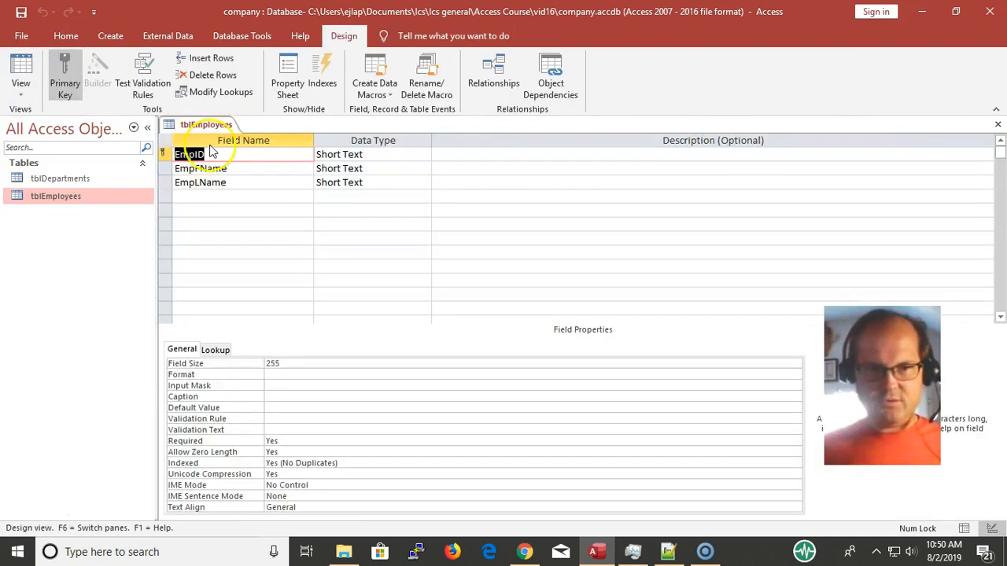
left_click(197, 196)
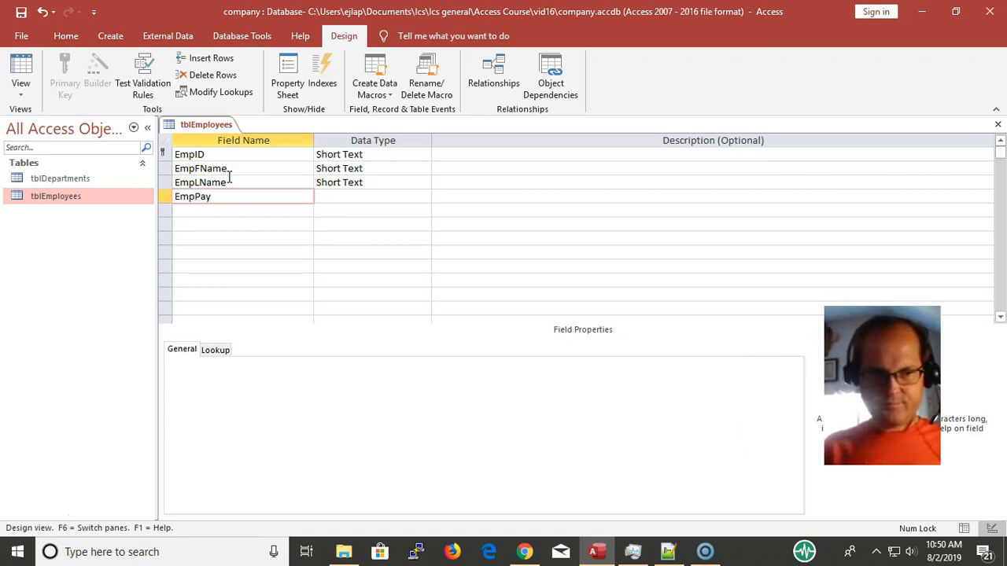
key("Tab")
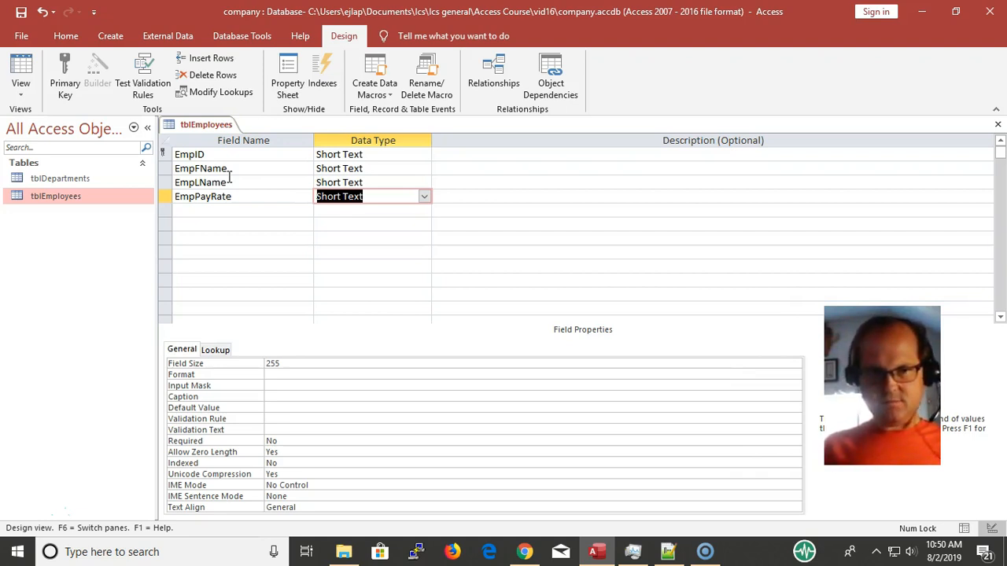
type("number")
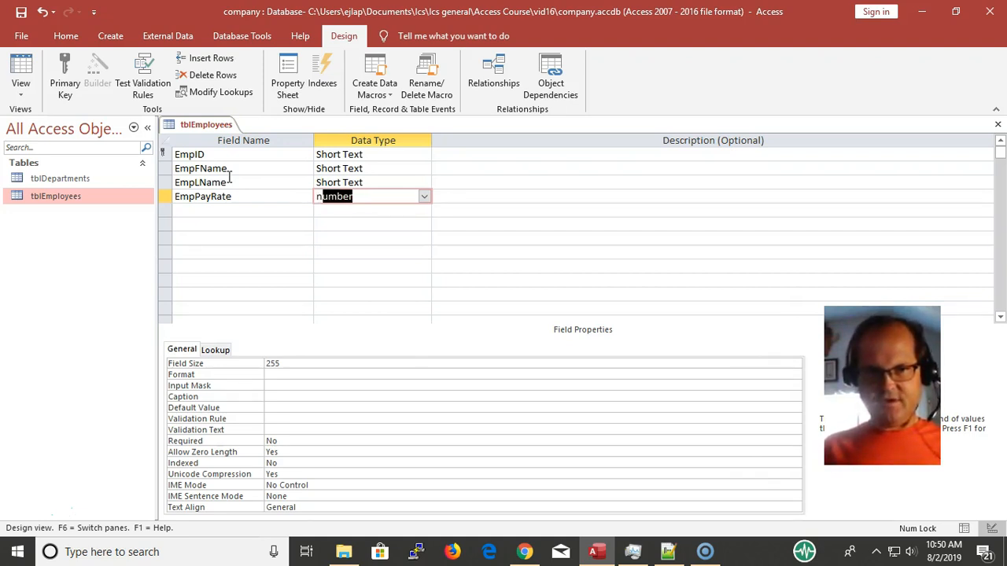
key("Tab")
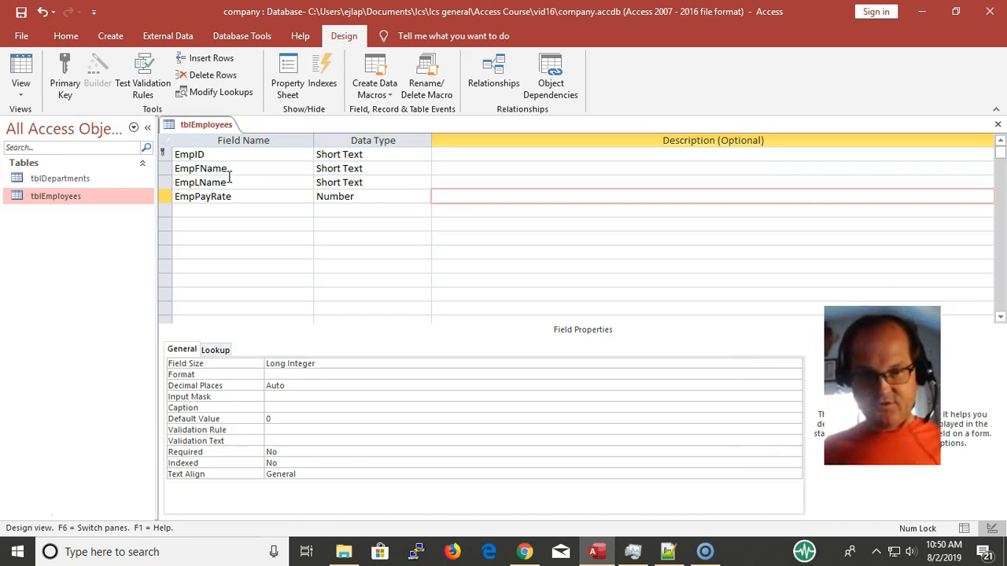
Step: Set the field size of EmpPayRate to Double
key("F6")
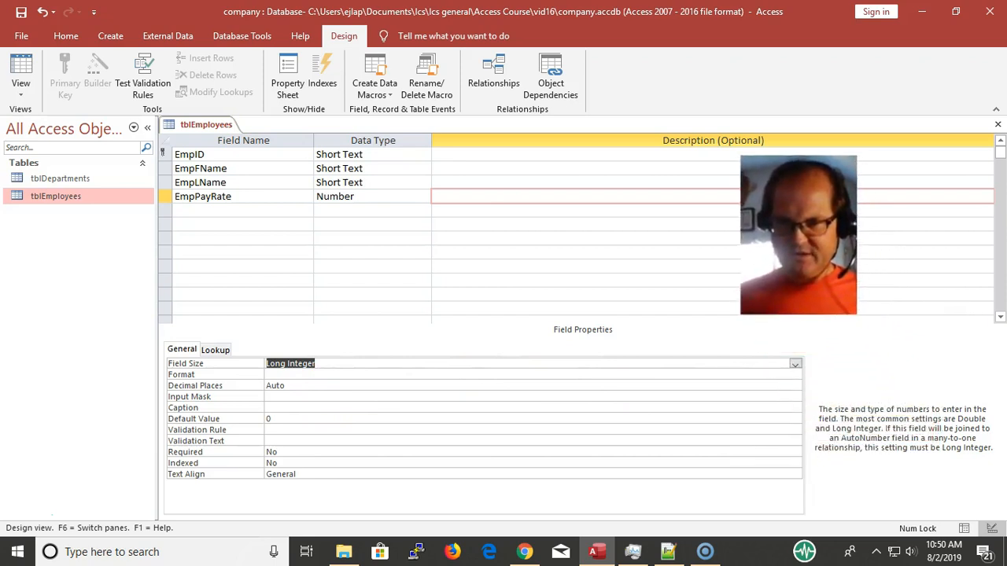
left_click(797, 363)
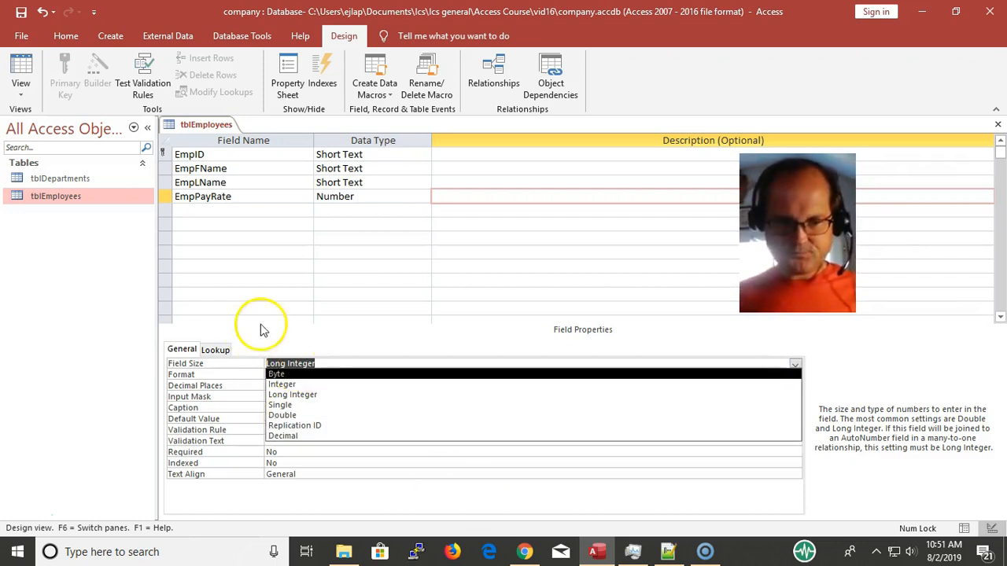
left_click(291, 415)
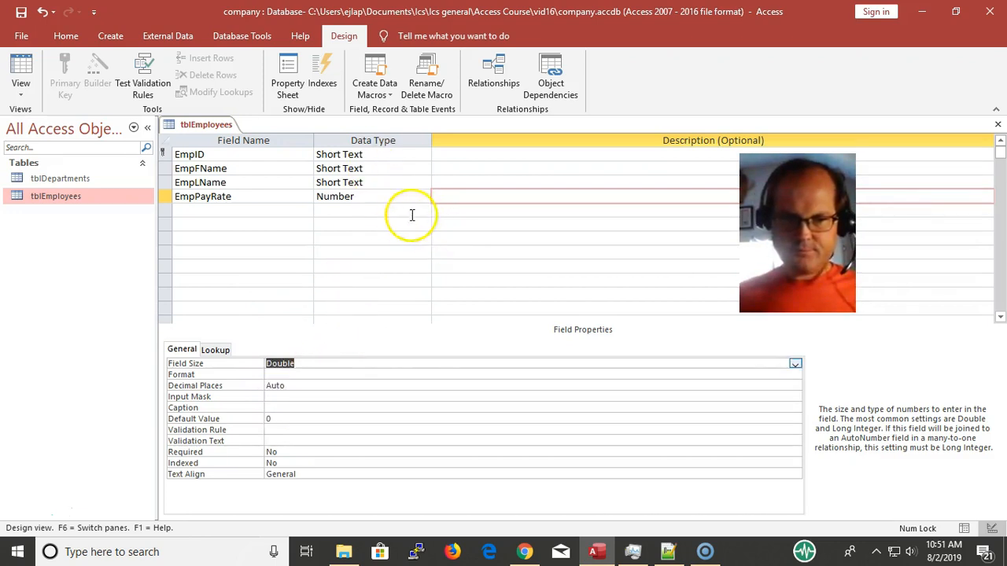
Step: Change the data type of EmpPayRate to Currency and check which display formats are available for it
left_click(417, 197)
left_click(425, 198)
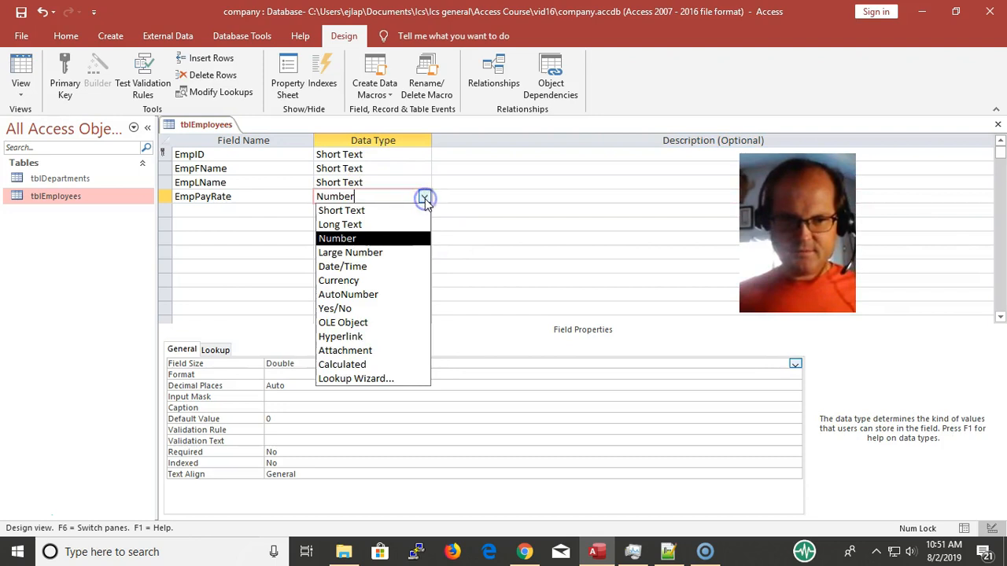
left_click(407, 281)
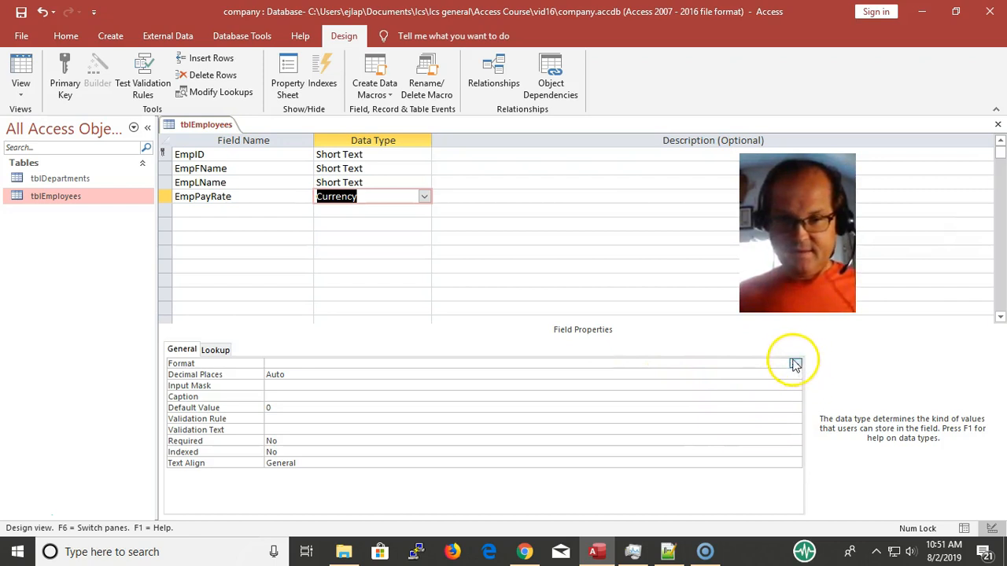
left_click(343, 212)
left_click(367, 201)
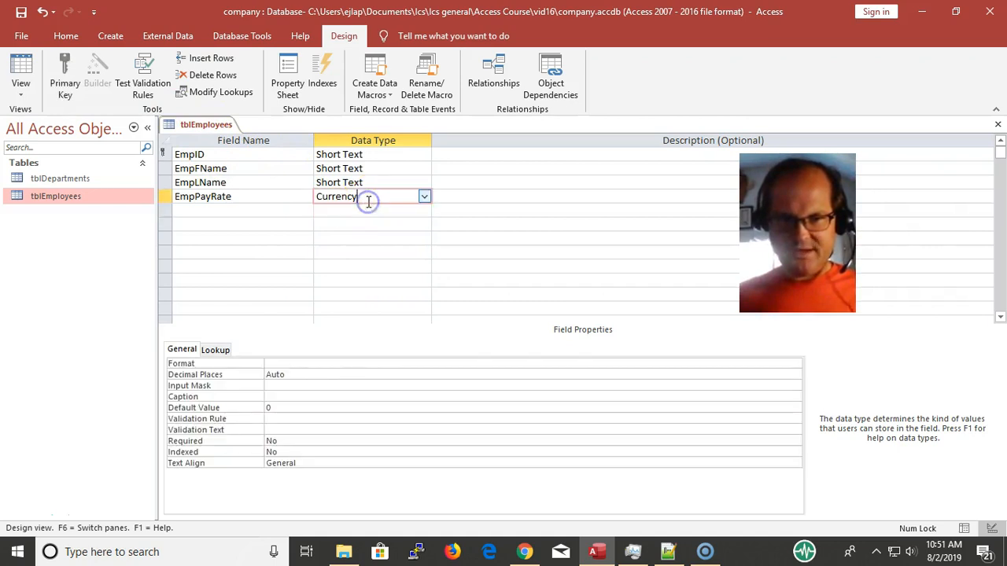
left_click(794, 366)
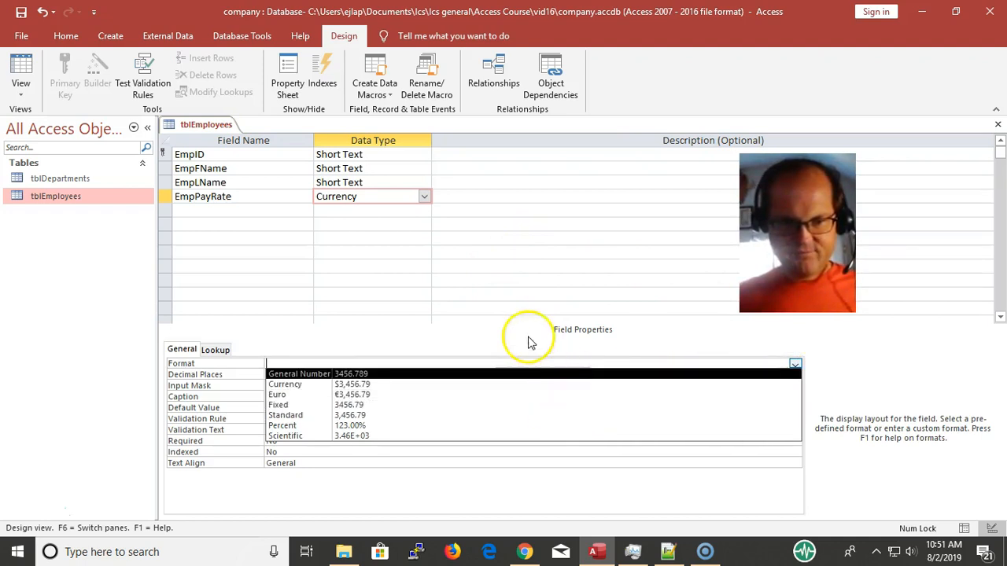
left_click(475, 319)
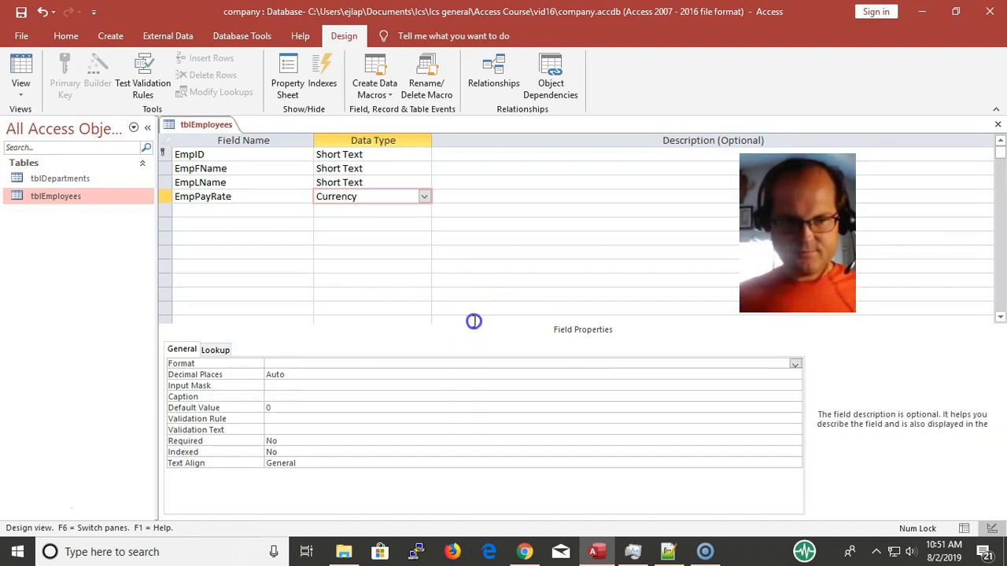
Step: In Datasheet View, enter EmpPayRate values of 24, 35, 40 and 55 for the four employees, and save and close tblEmployees
left_click(21, 79)
left_click(478, 320)
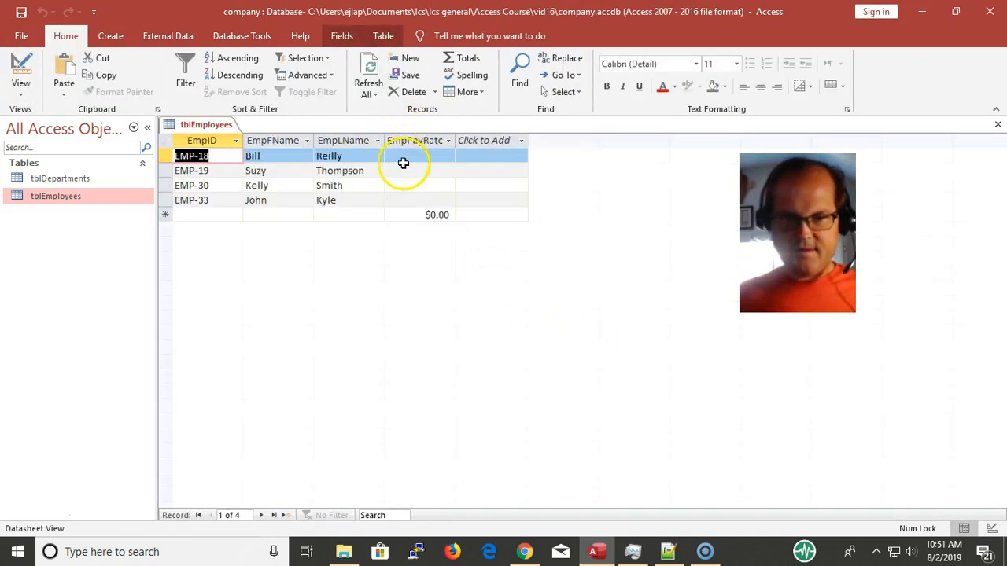
left_click(406, 156)
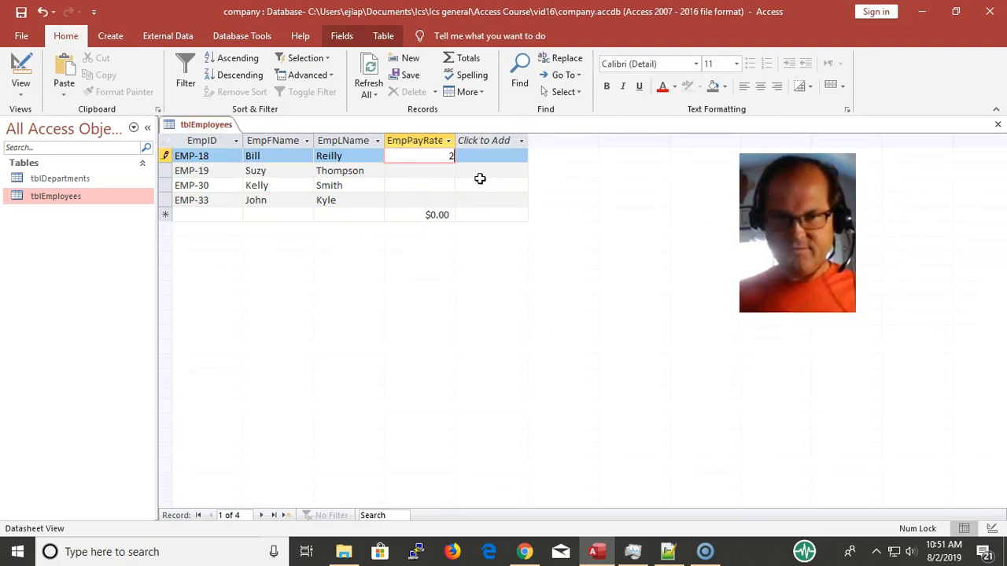
key("Down")
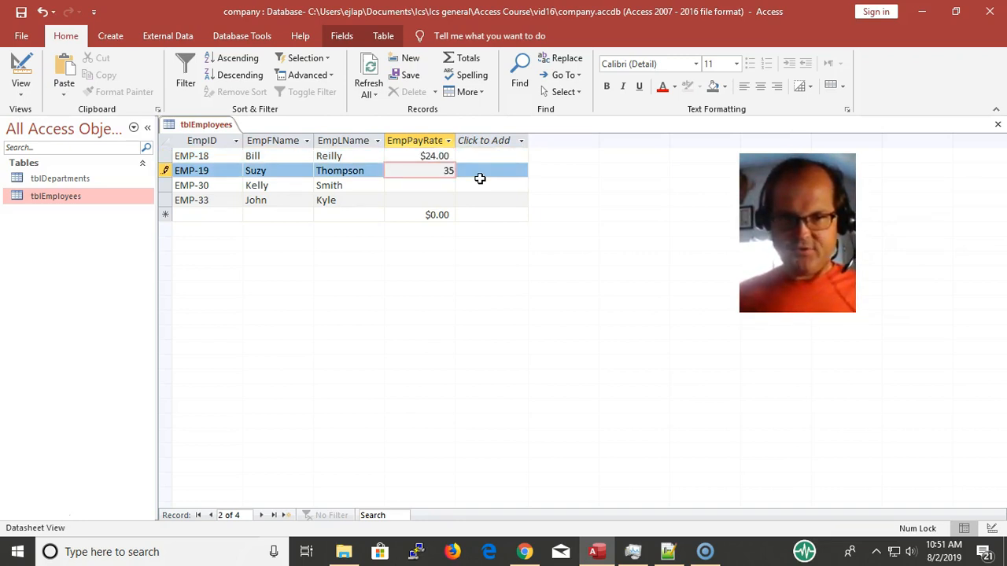
key("Down")
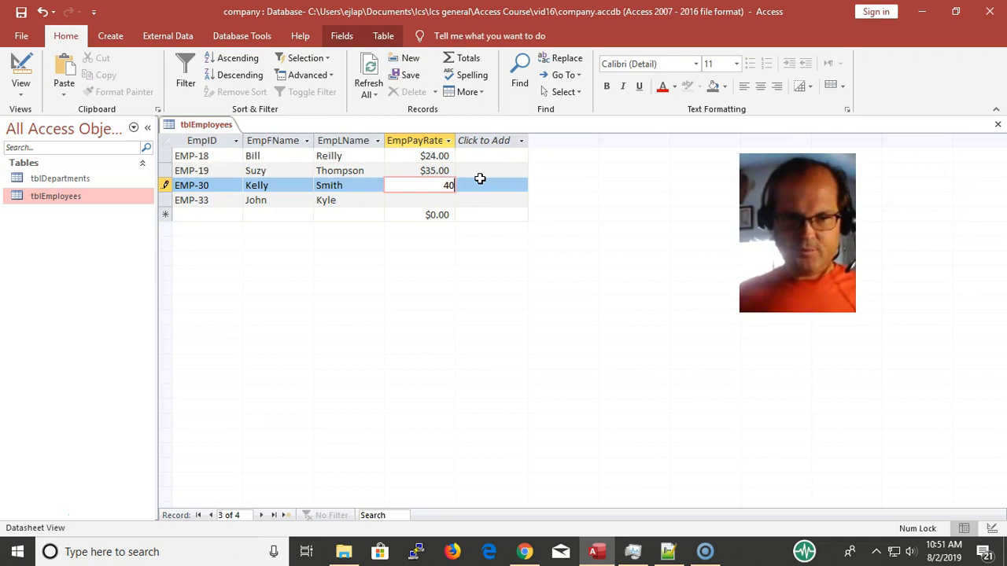
key("Down")
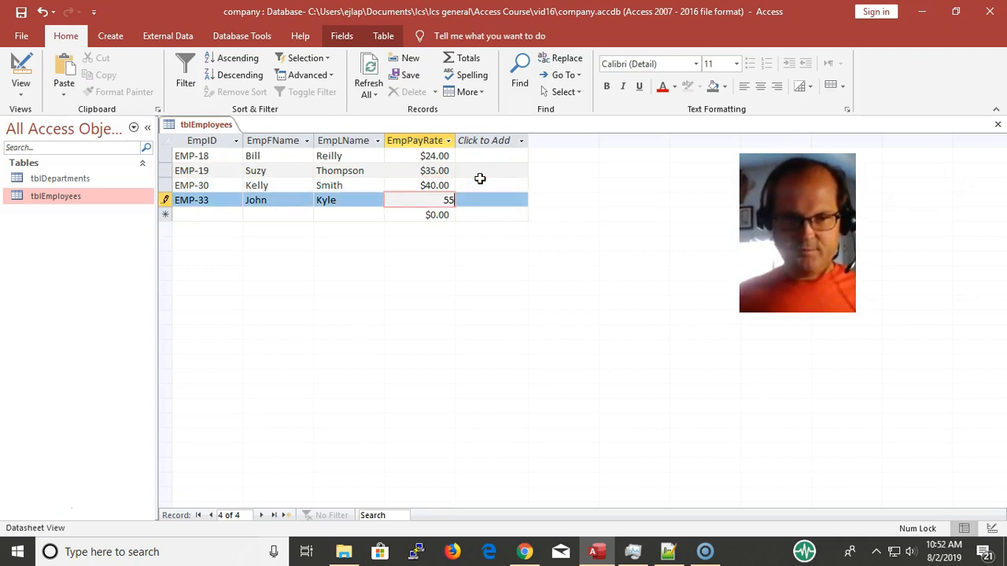
key("Down")
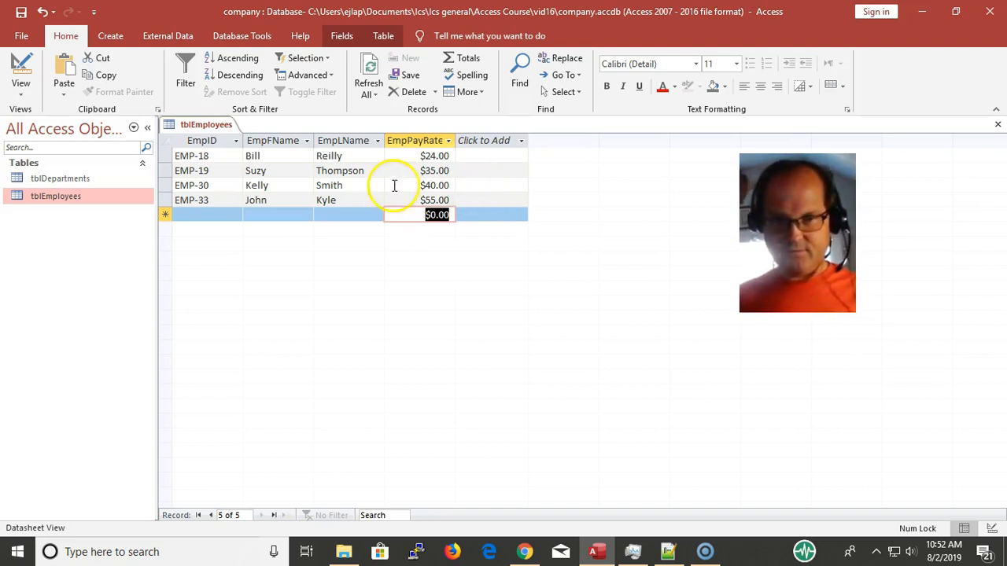
left_click(21, 12)
key("ctrl+w")
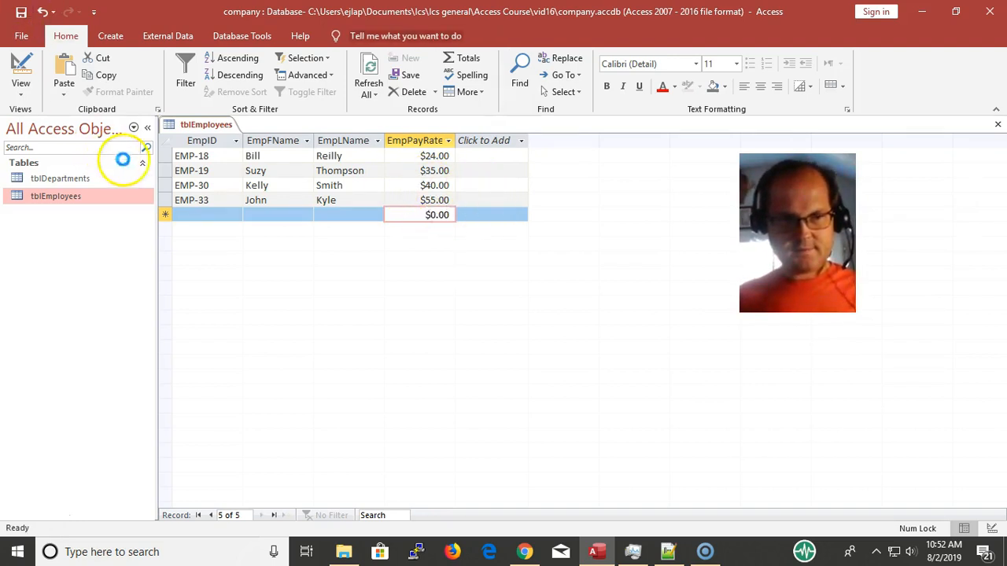
Step: Create a new table in Design View with a first field named HRID of the AutoNumber data type
right_click(43, 236)
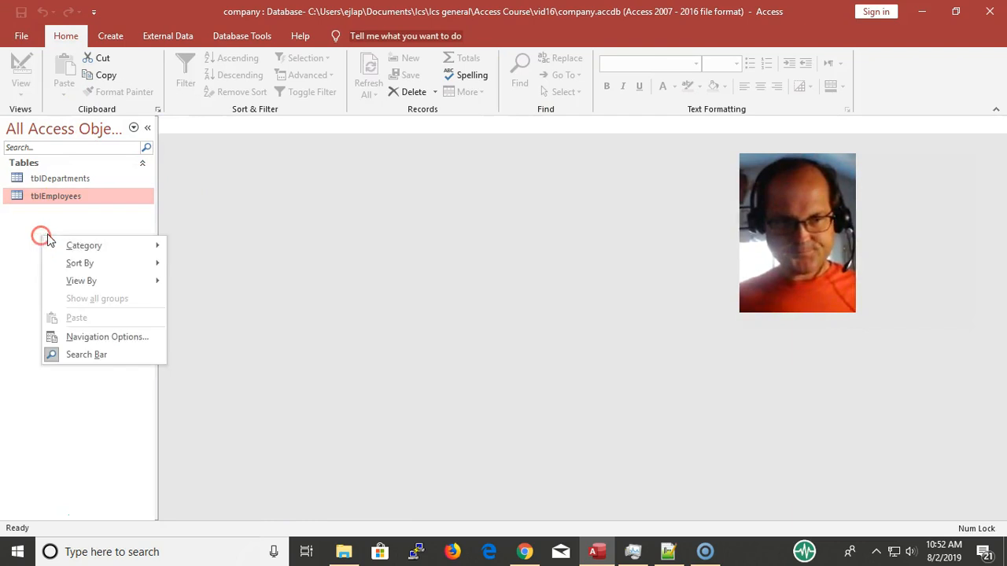
left_click(110, 36)
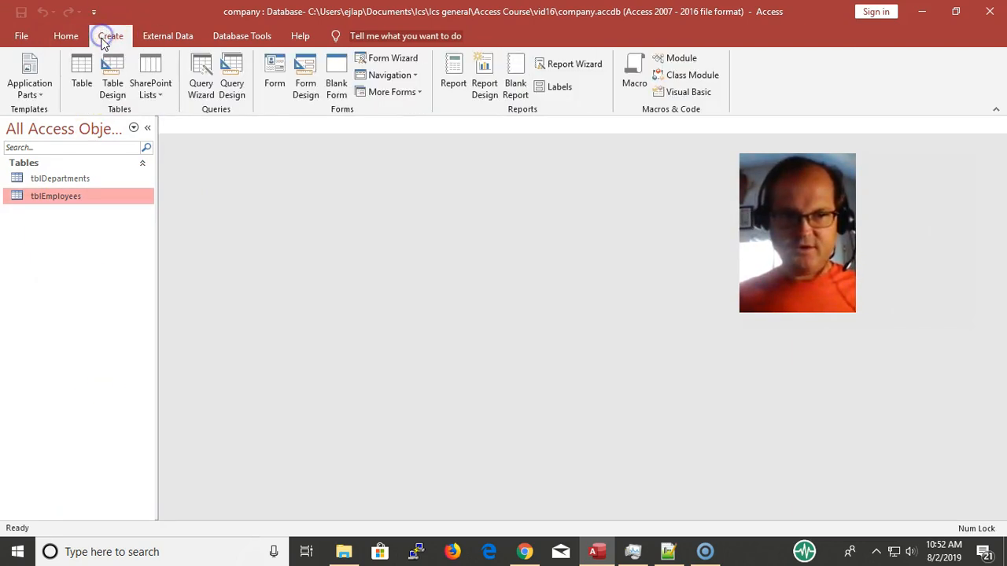
right_click(70, 302)
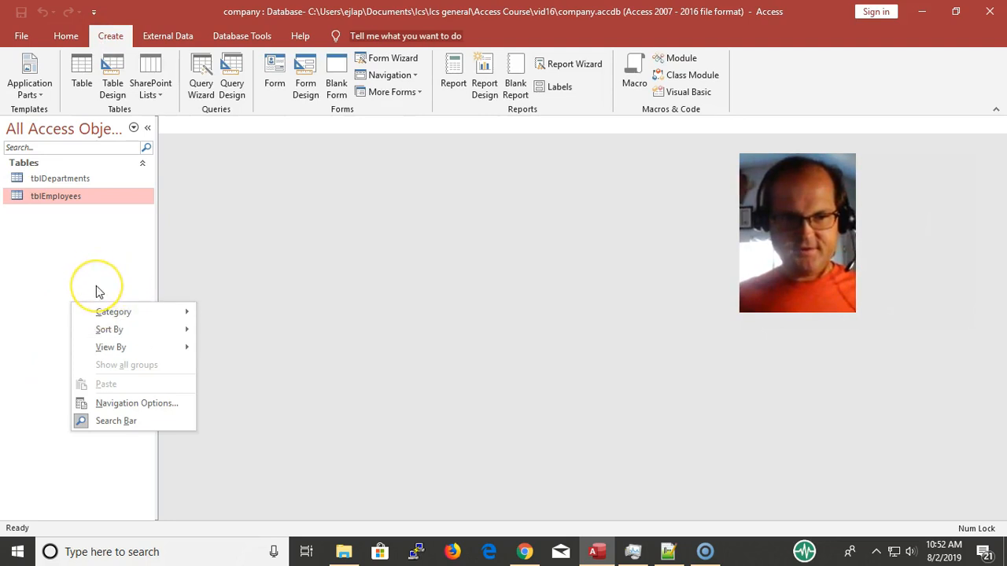
left_click(113, 69)
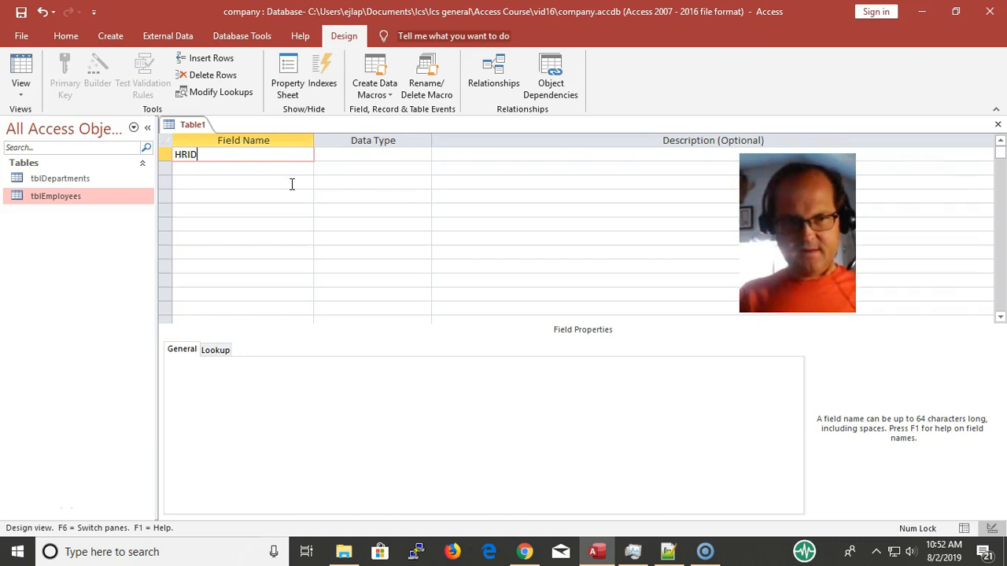
key("Tab")
type("a")
key("Tab")
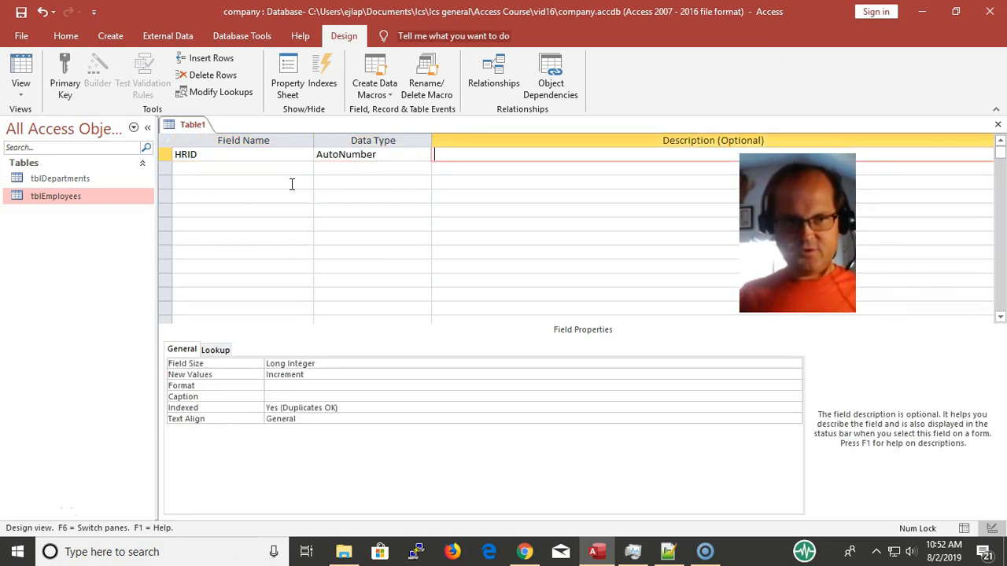
key("shift+Tab")
key("shift+Tab")
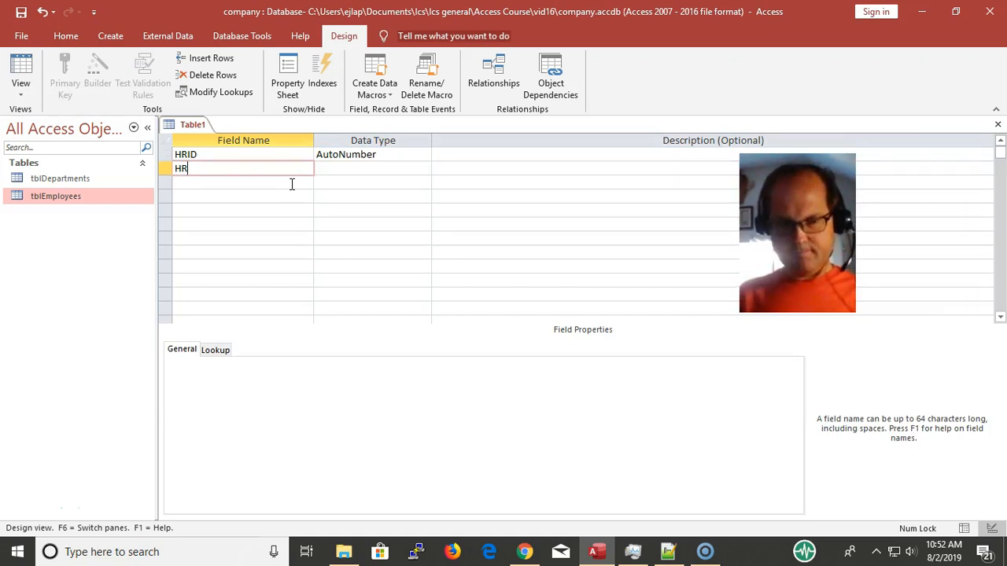
Step: Add a Short Text field named HREmployeeID with the description "PK from tblEmployees"
type("Employ")
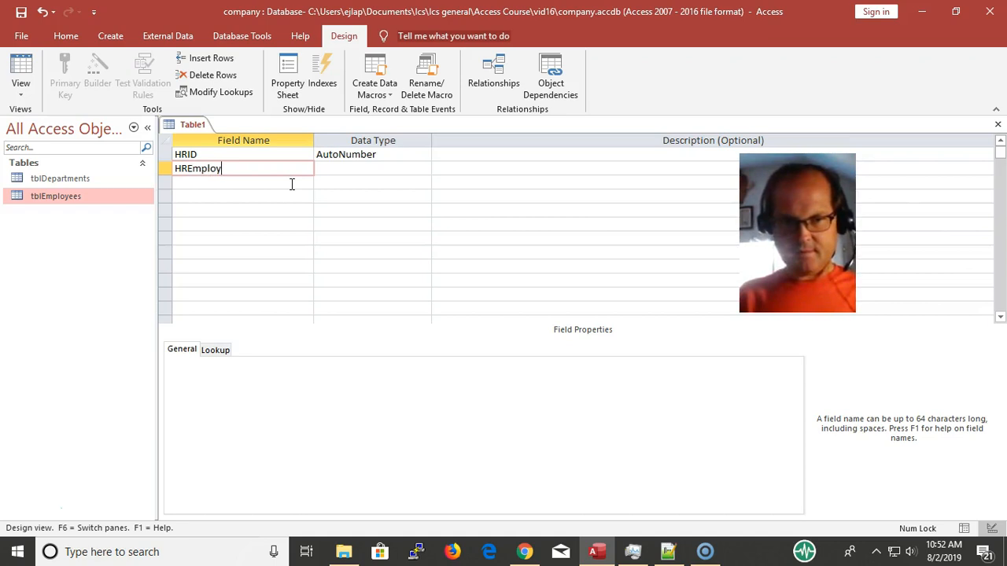
type("eeID")
key("Tab")
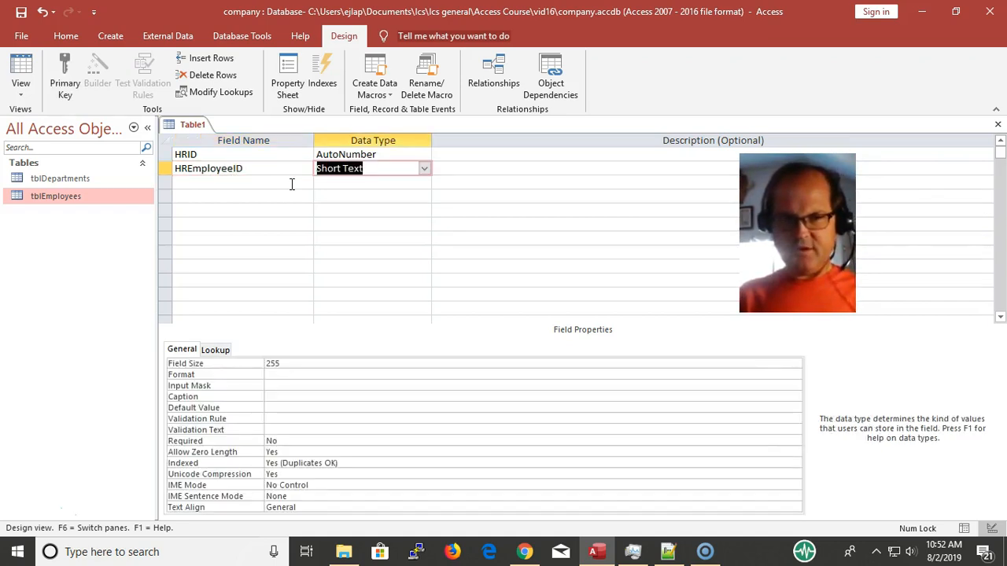
key("Tab")
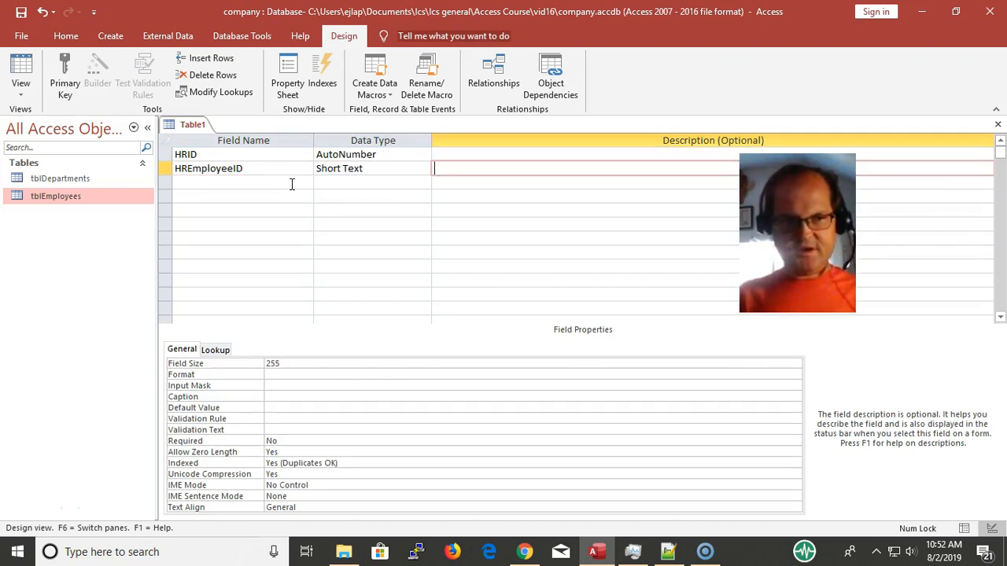
type("PK")
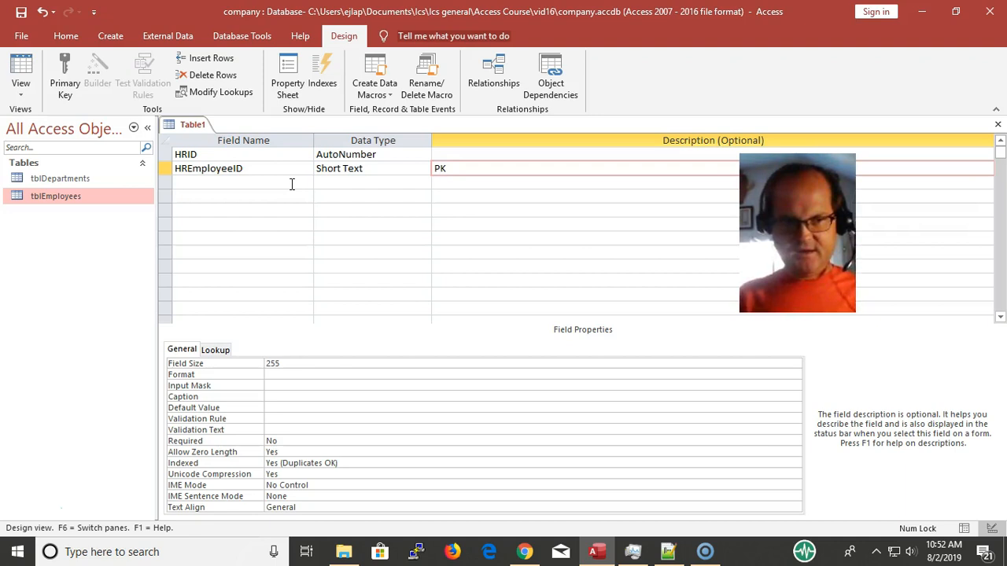
type(" from ")
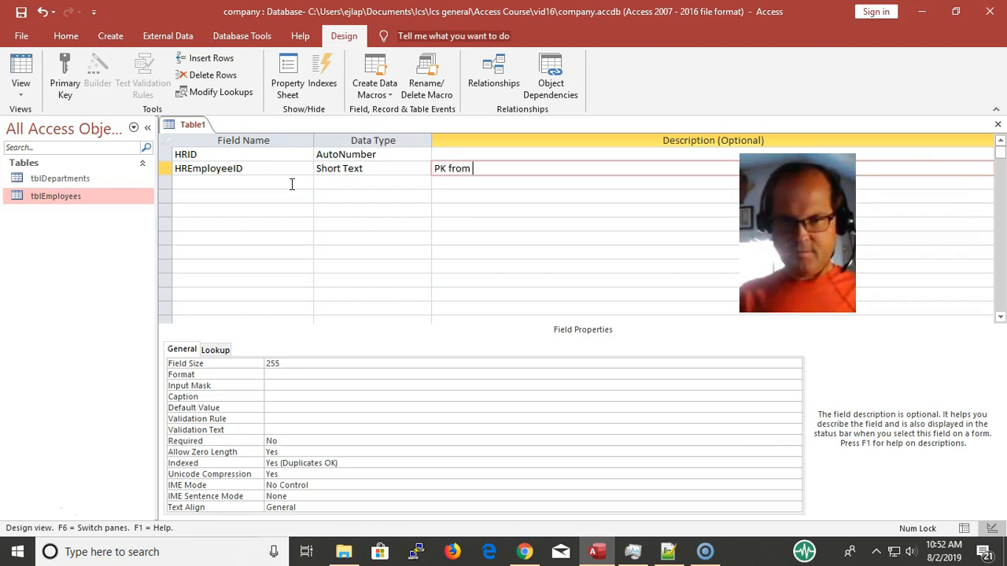
type("tblEm")
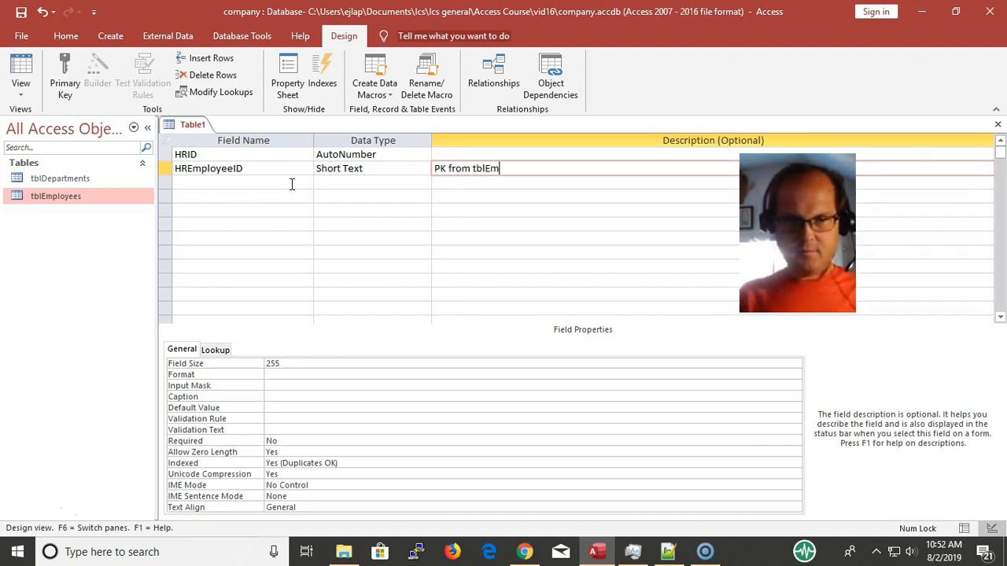
type("ployees")
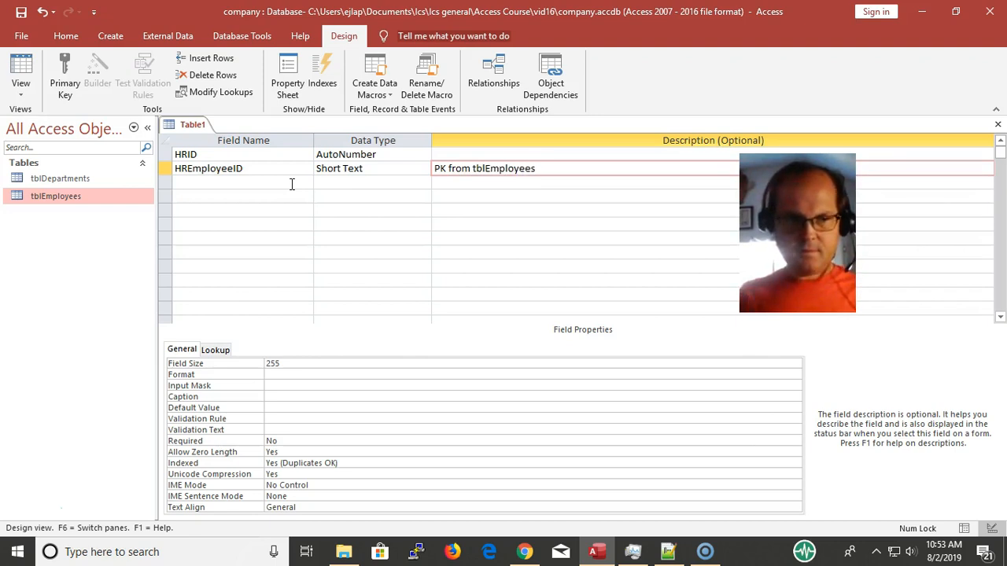
Step: Add a field named HRDepartment of the Number data type below HREmployeeID
left_click(291, 184)
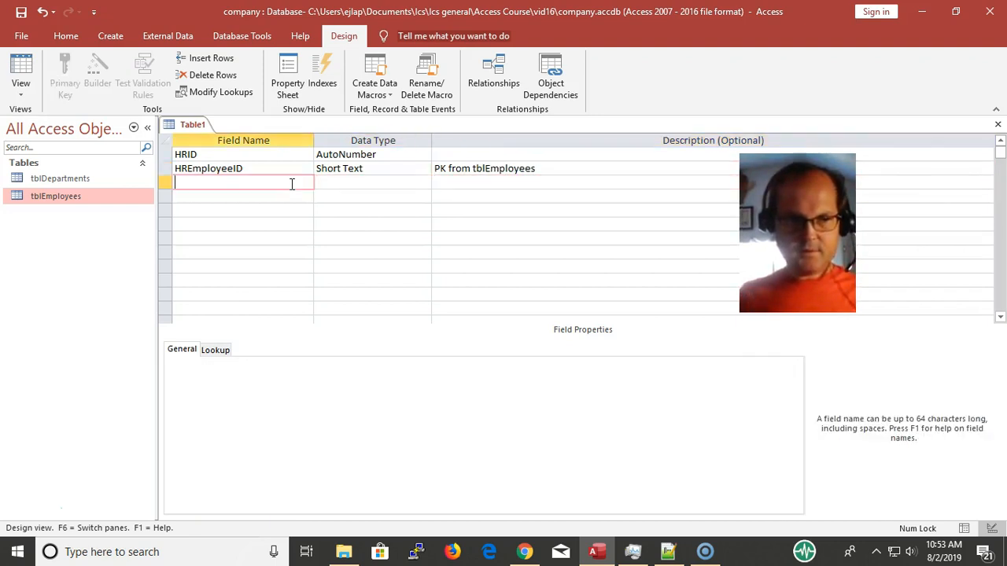
type("H")
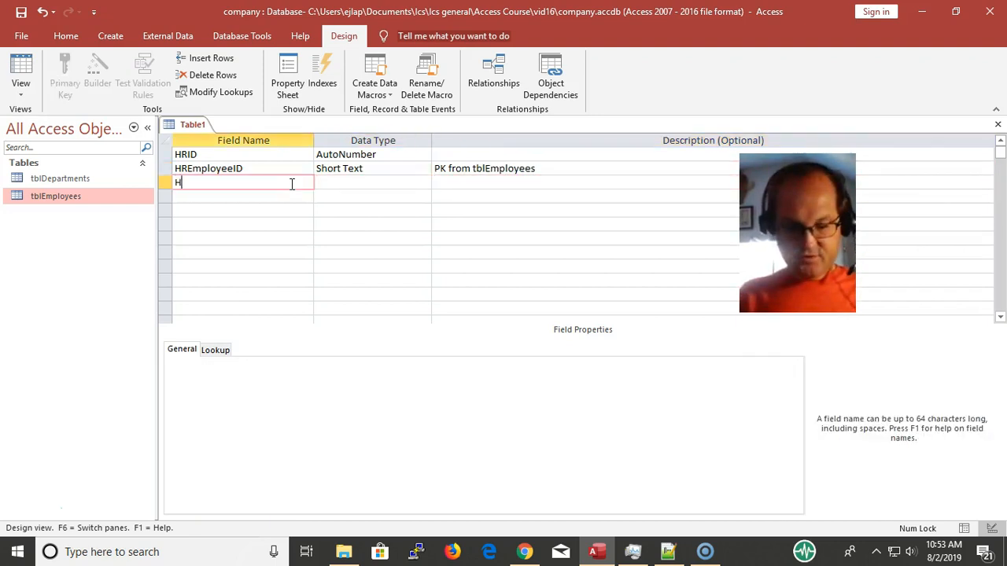
type("RDep")
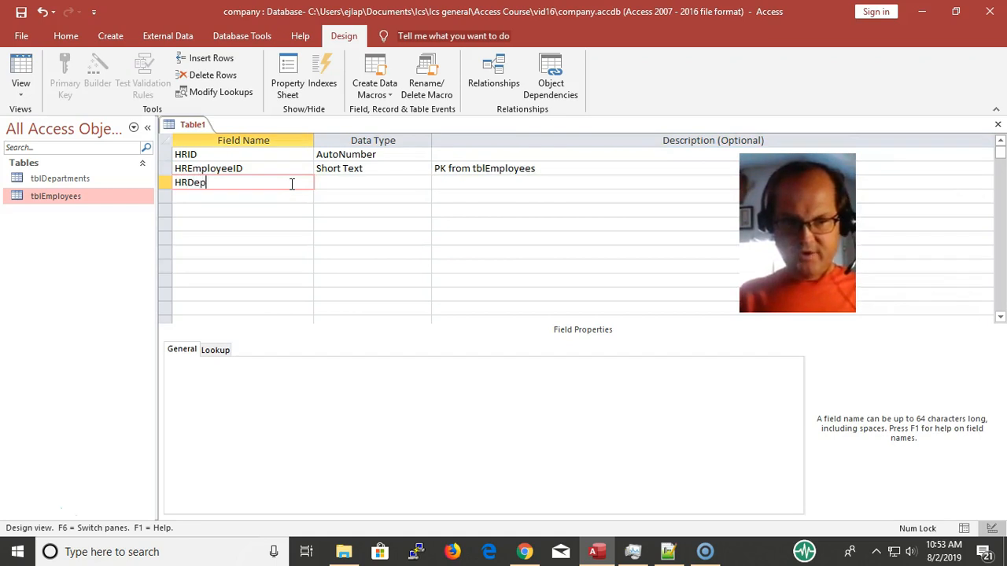
type("ortment")
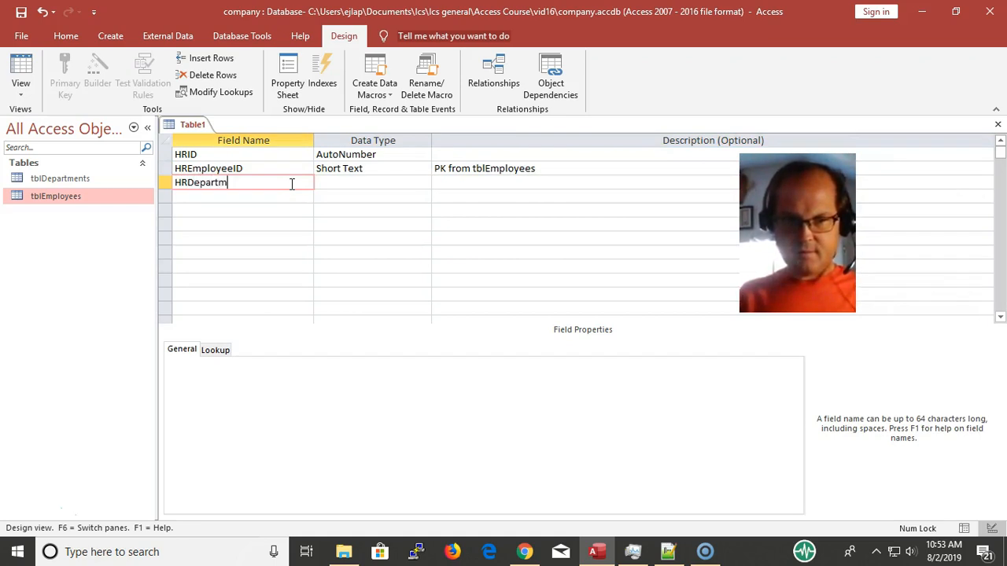
key("Tab")
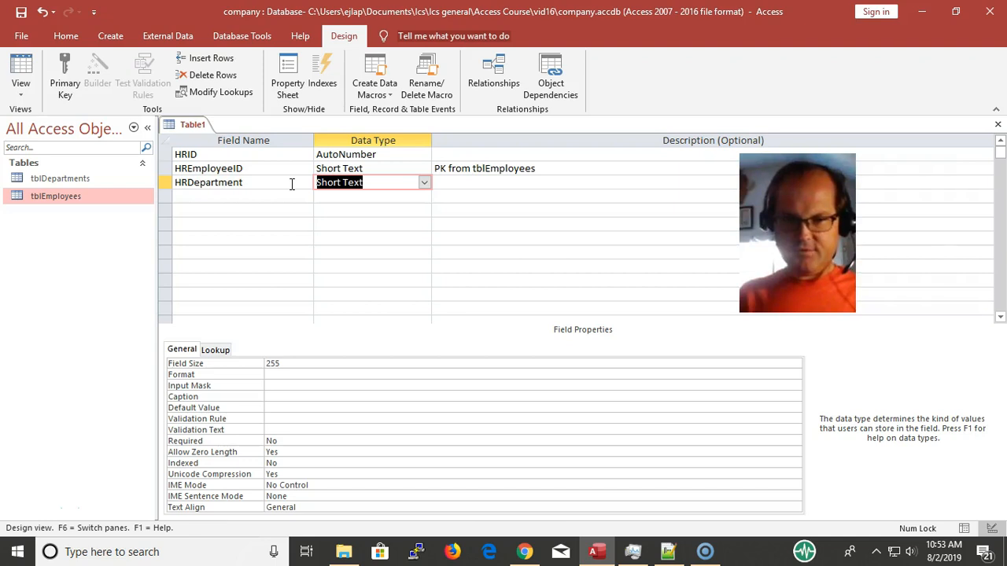
type("number")
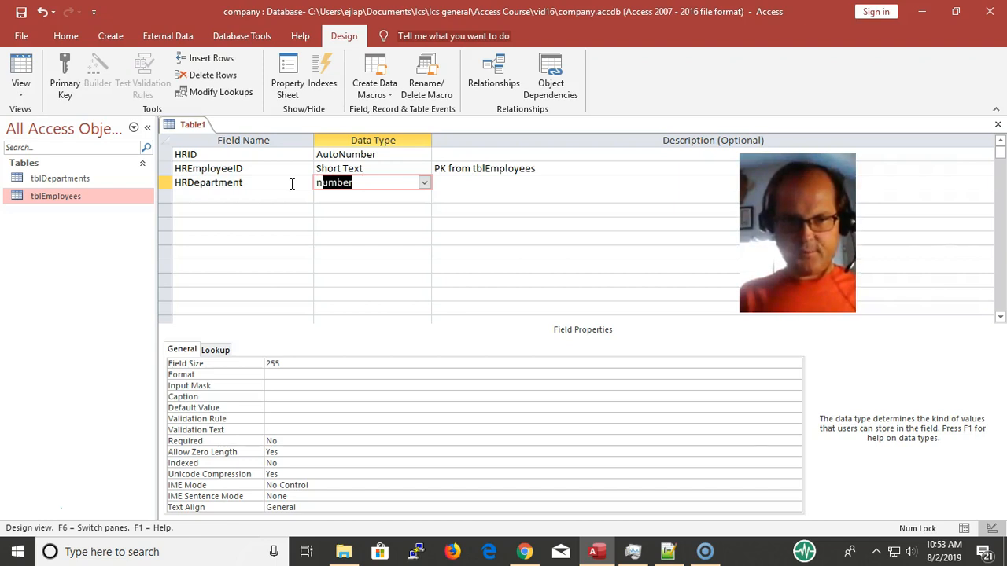
key("Tab")
Step: Enter "PK from tblDepartments" as the description of the HRDepartment field
type("PL")
key("BackSpace")
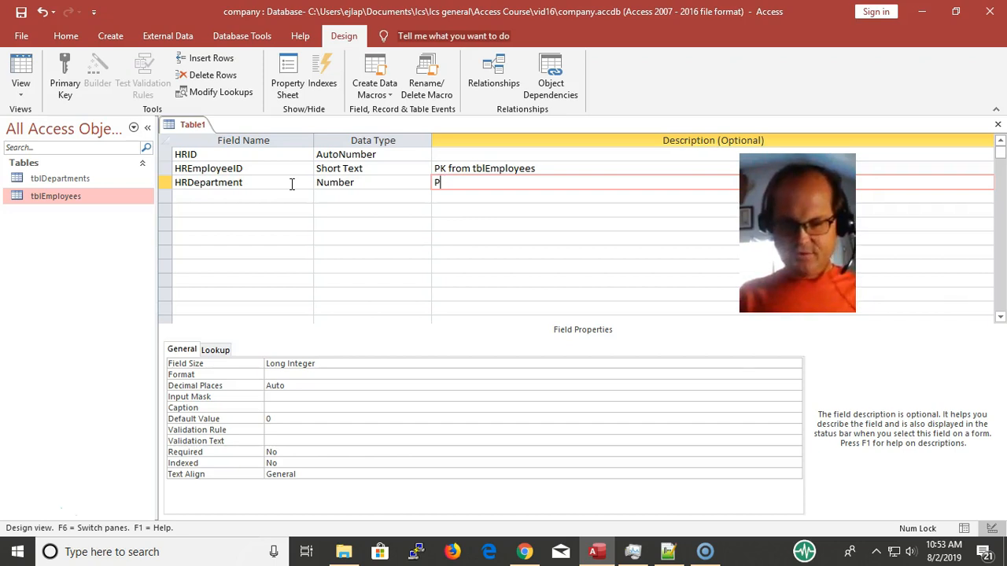
type("K")
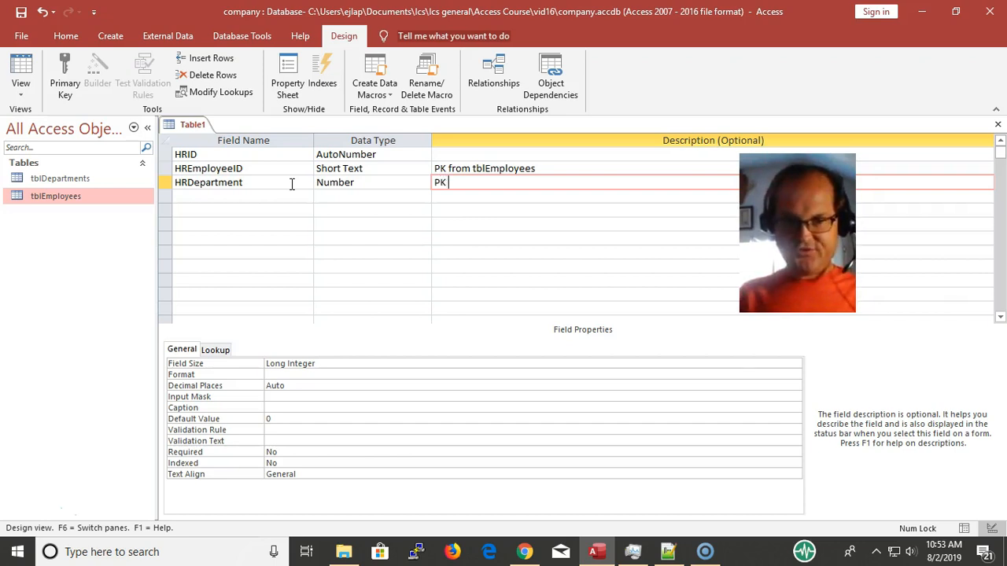
type(" from ")
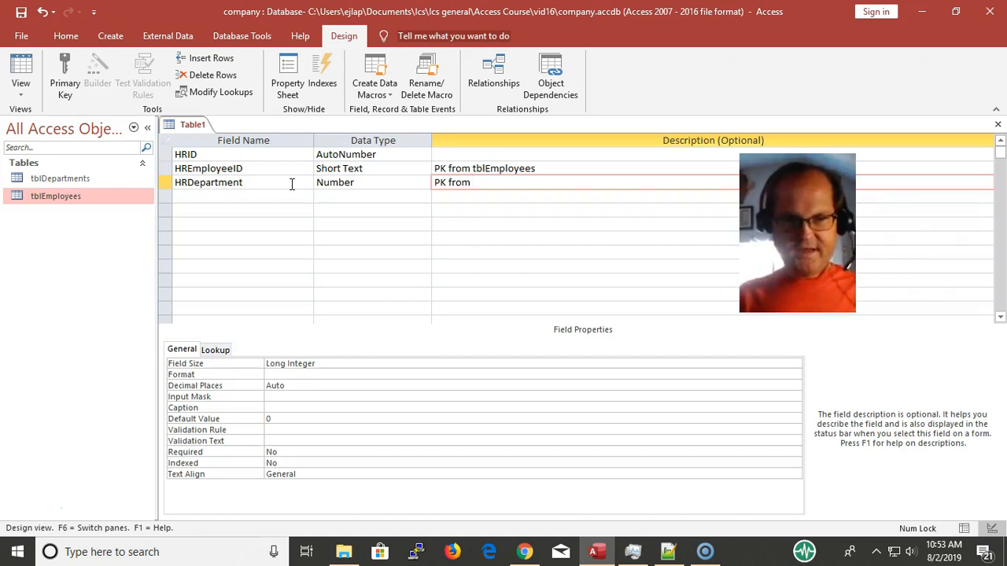
type("tbl")
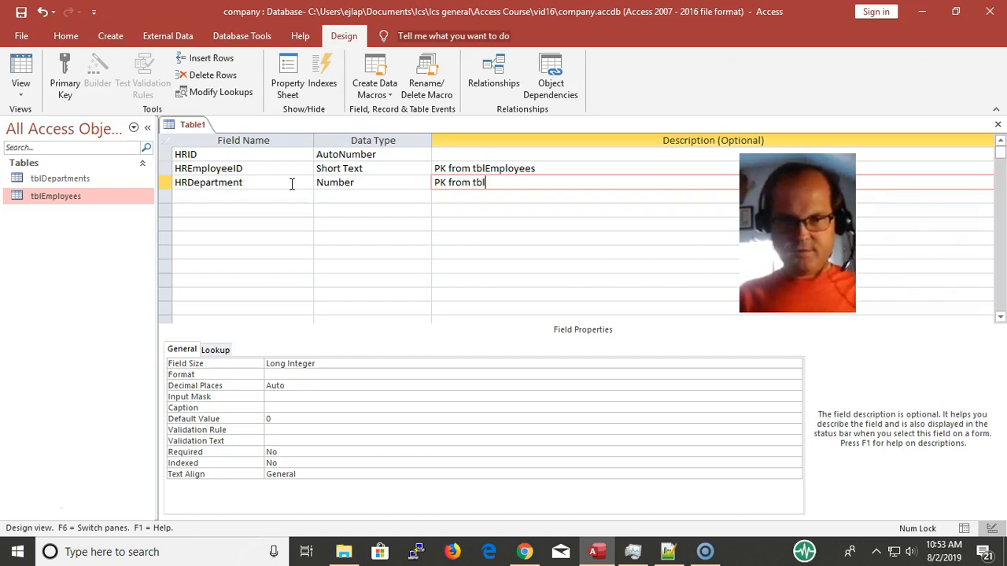
type("Depa")
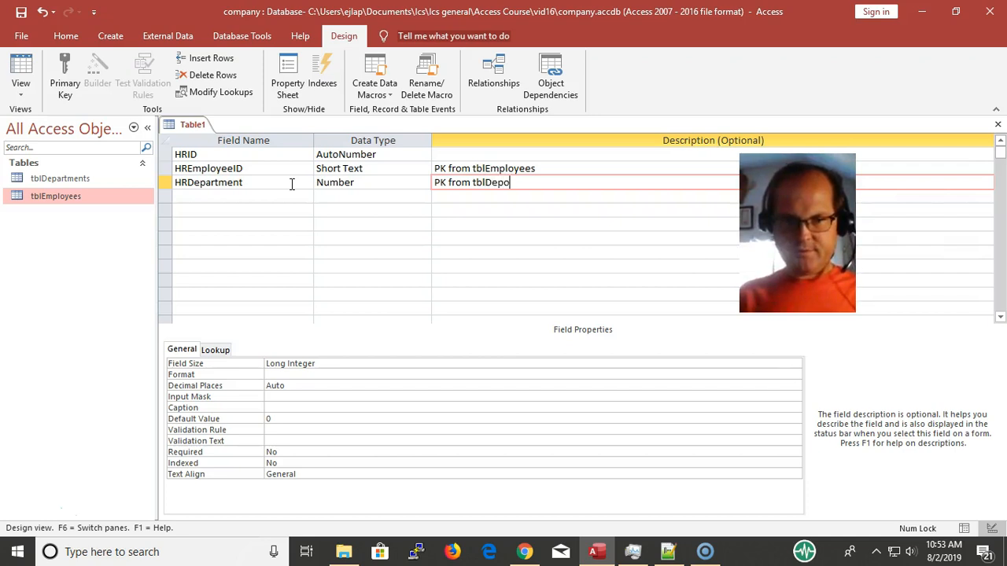
type("rtments")
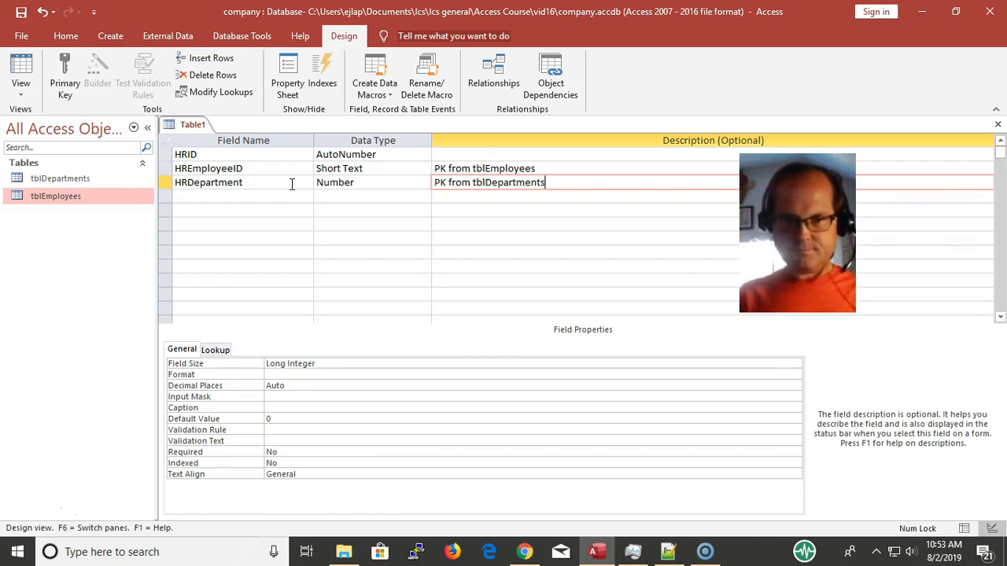
Step: Add a field named HRHours of the Number data type below HRDepartment
key("Down")
key("Left")
key("Left")
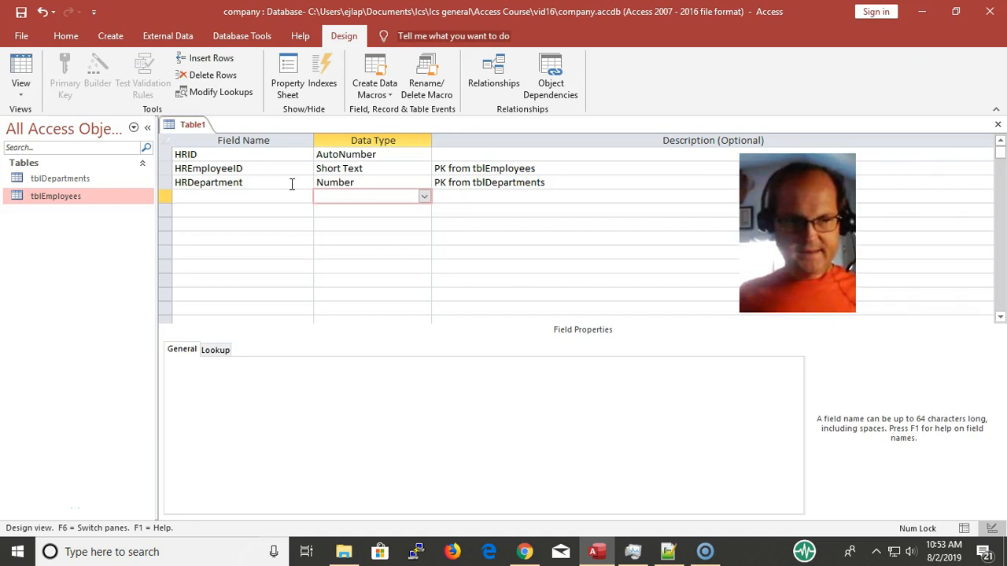
type("H")
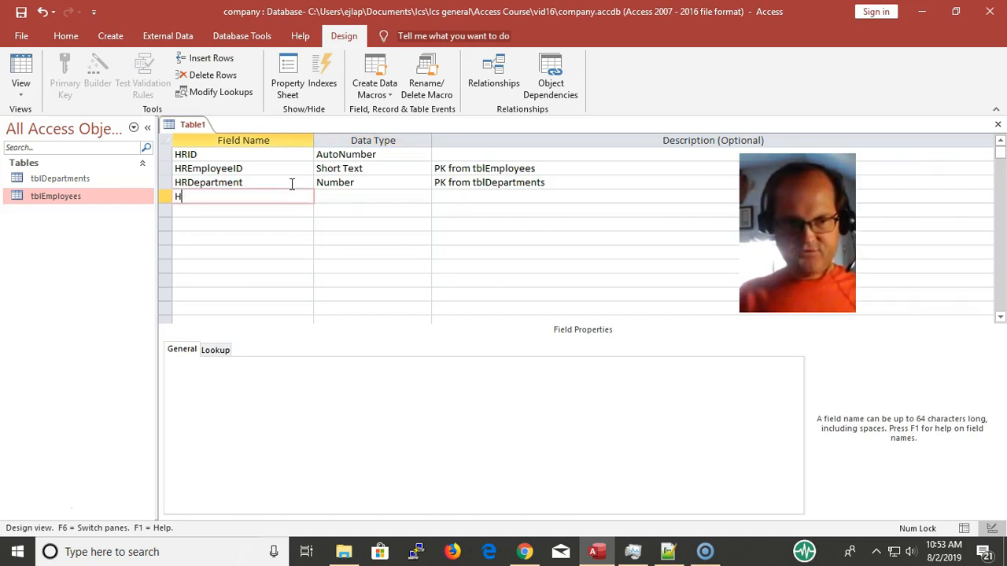
type("RHou")
key("BackSpace")
key("BackSpace")
key("BackSpace")
type("Hours")
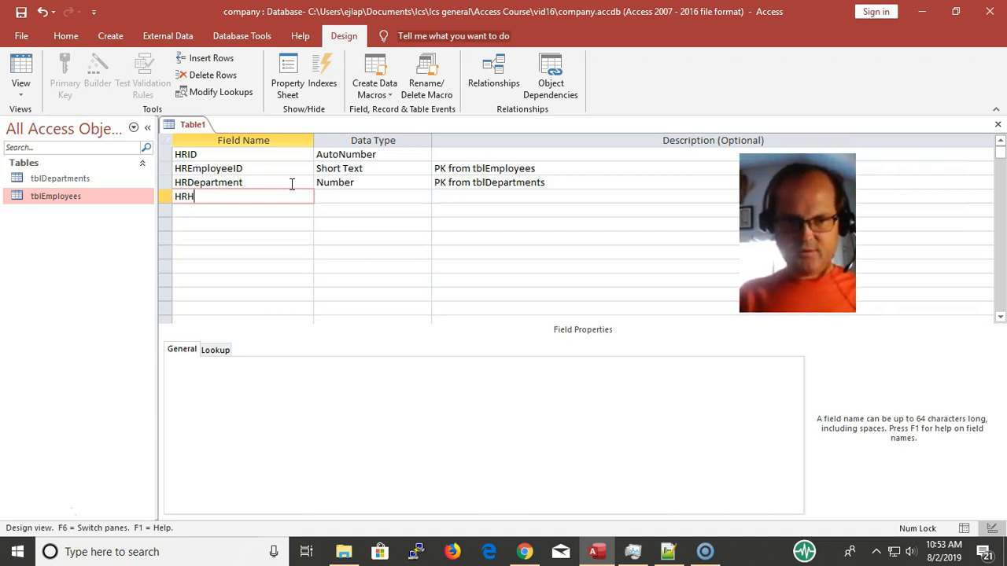
key("Tab")
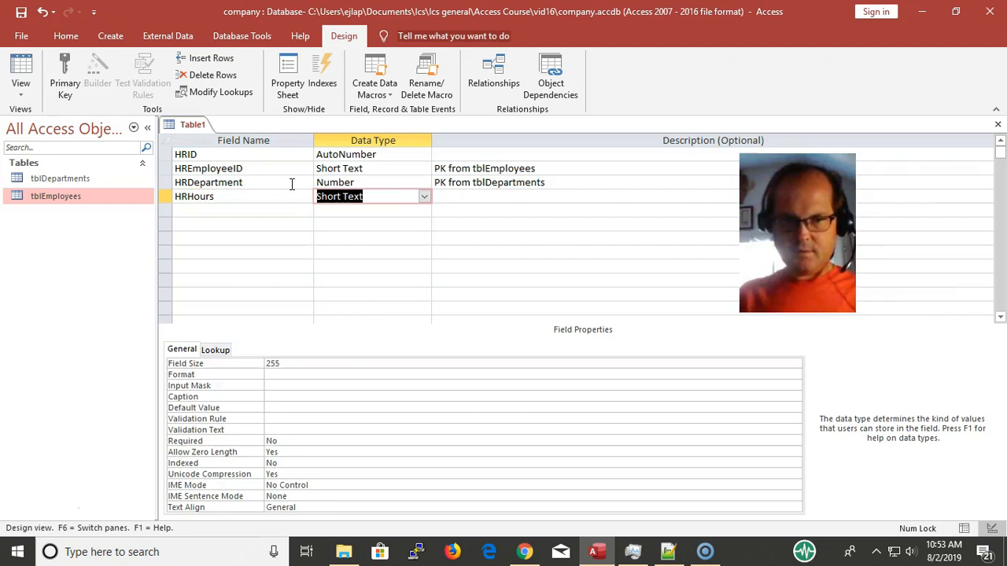
type("n")
key("Tab")
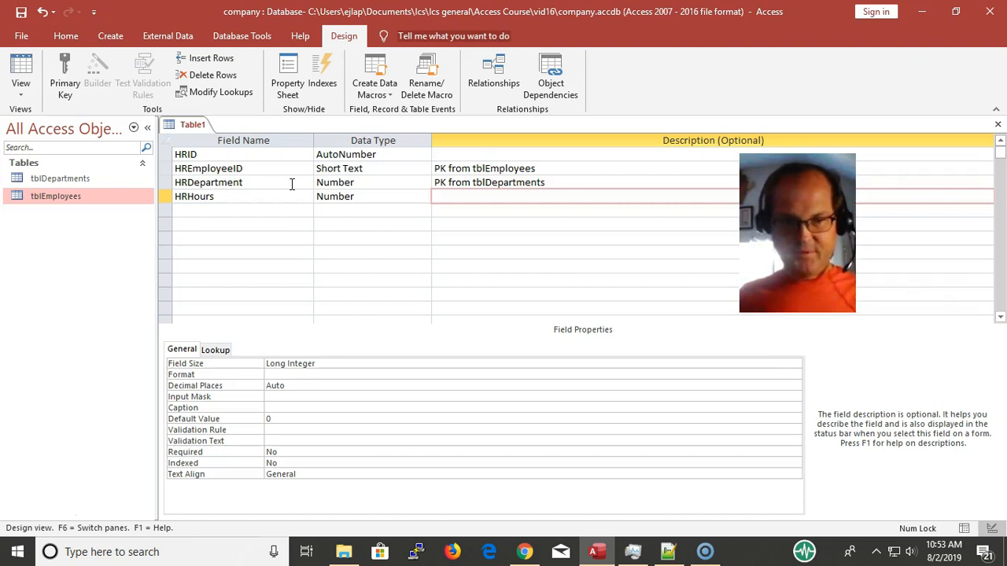
Step: Set the field size of HRHours to Single
key("F6")
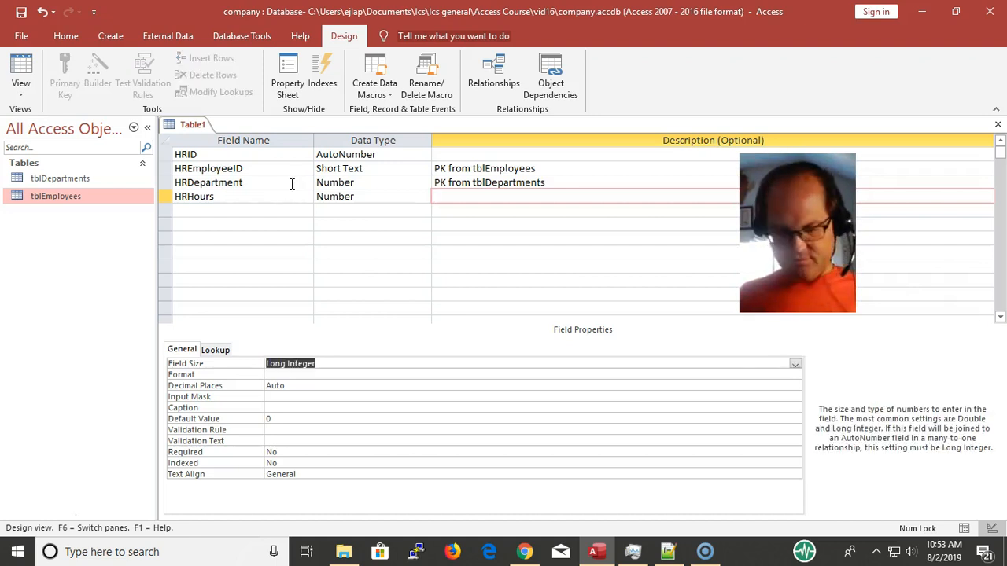
type("single")
key("Tab")
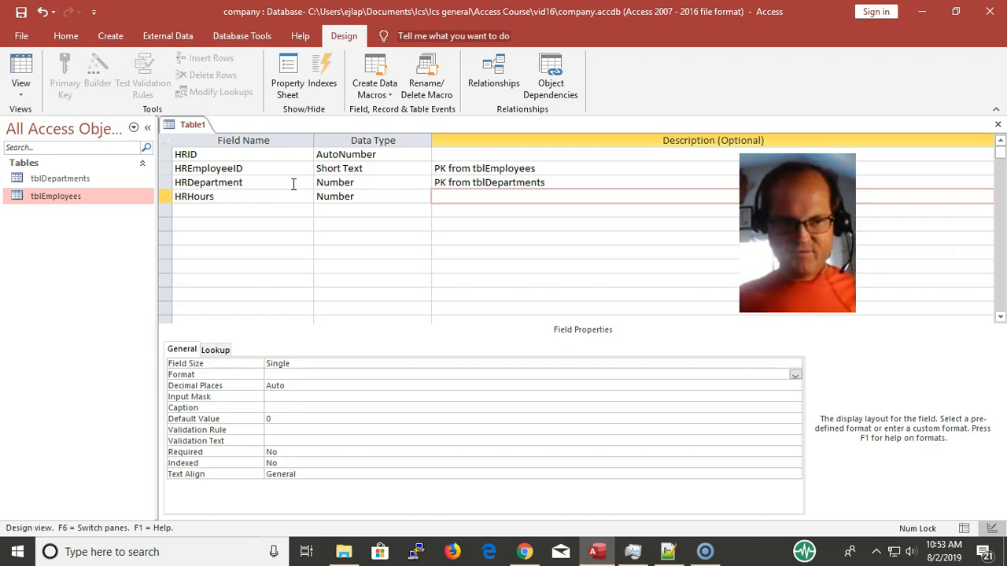
Step: Add a Short Text field named HRComment below HRHours, leaving its description empty
left_click(239, 210)
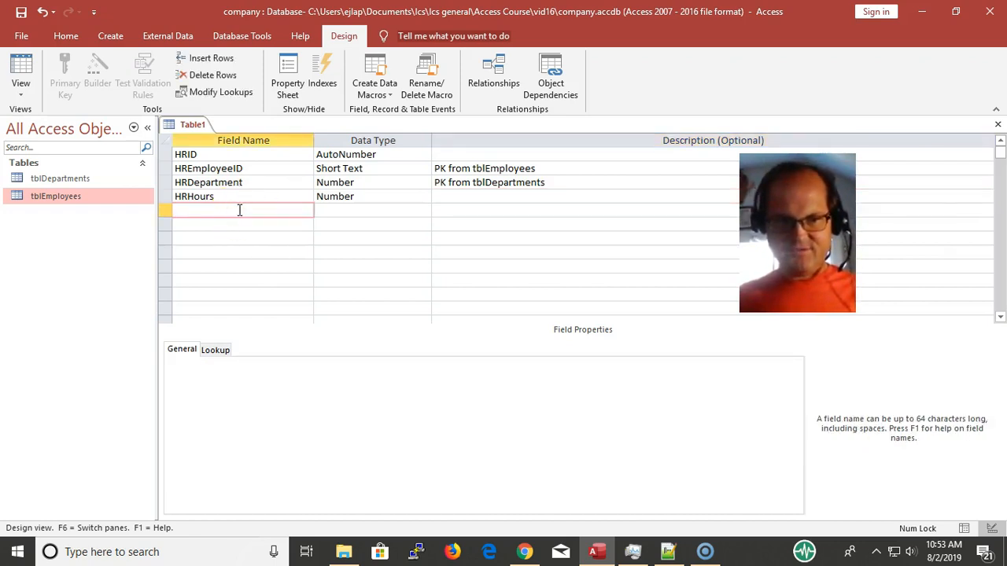
type("HRC")
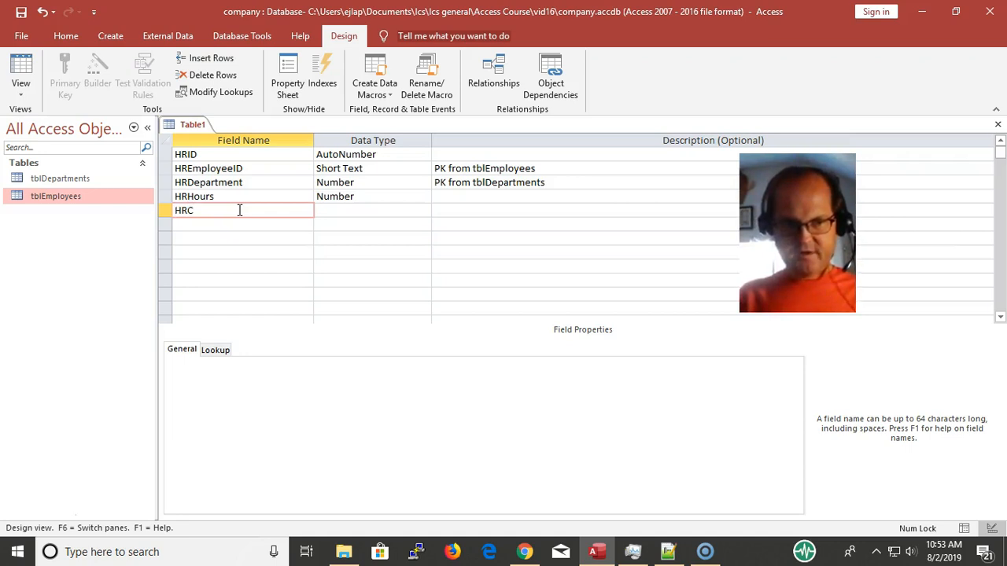
type("omment")
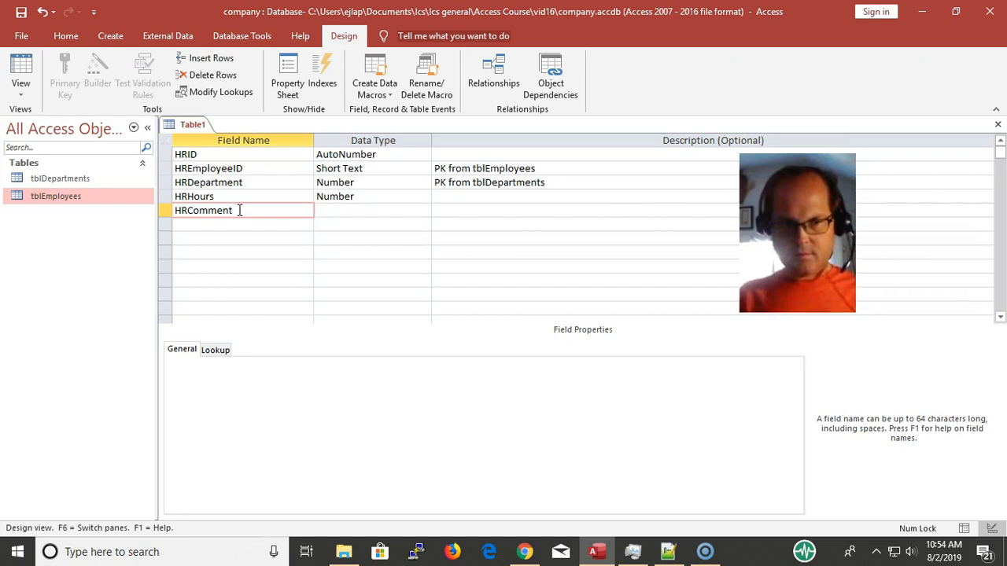
key("Tab")
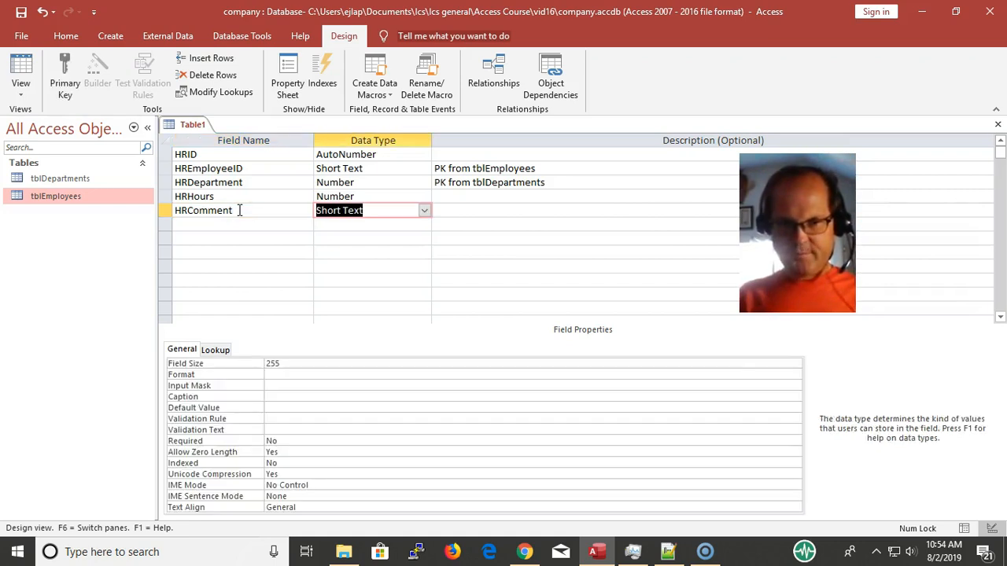
key("Tab")
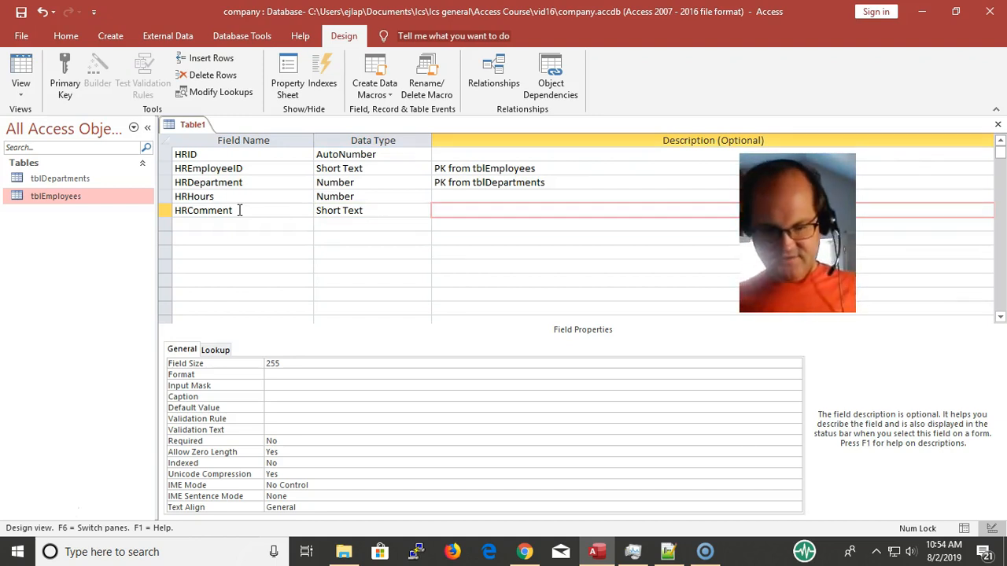
Step: Add a field named HRDateEntered of the Date/Time data type below HRComment
key("Tab")
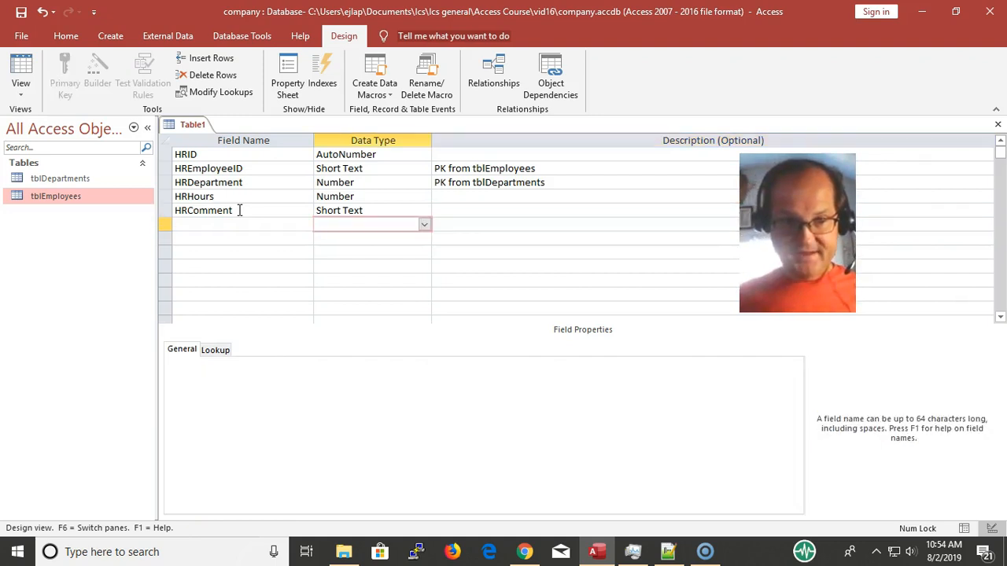
type("HR")
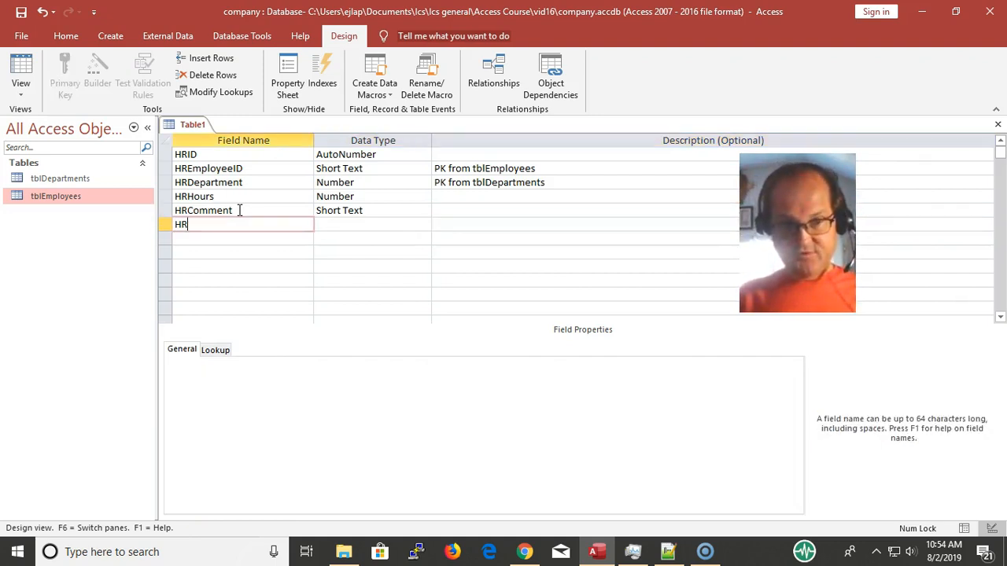
type("Date")
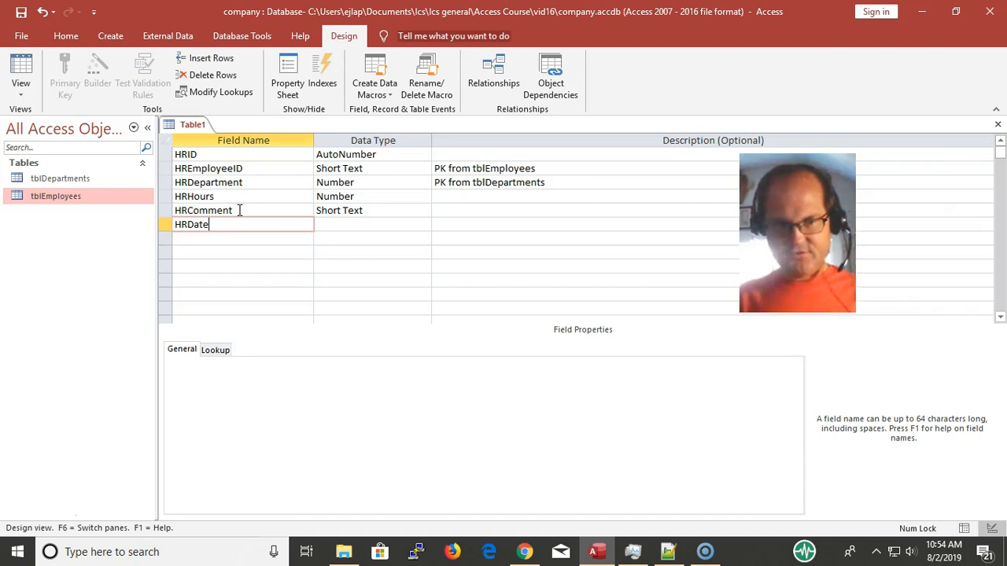
type("Entered")
key("Tab")
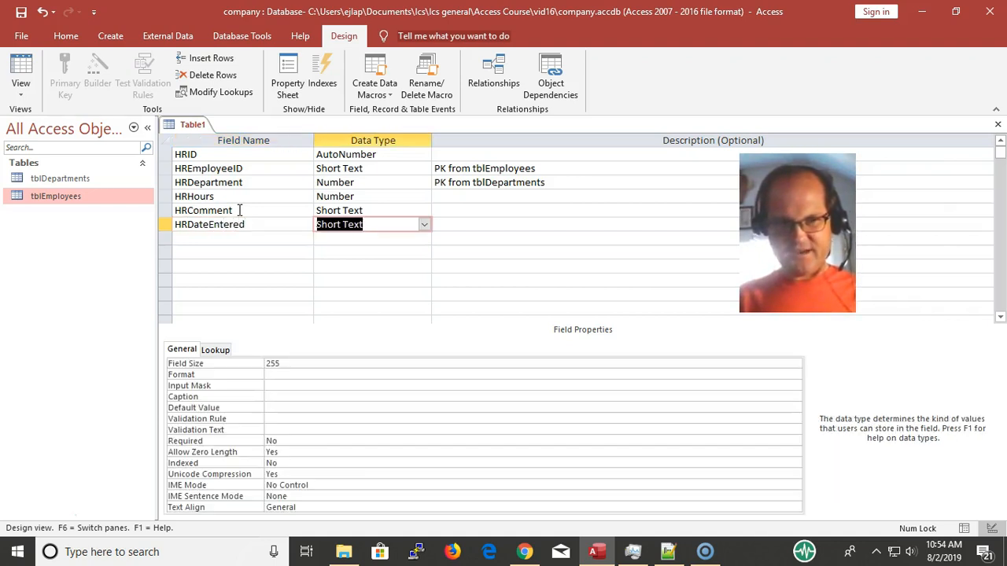
type("date/Time")
key("Tab")
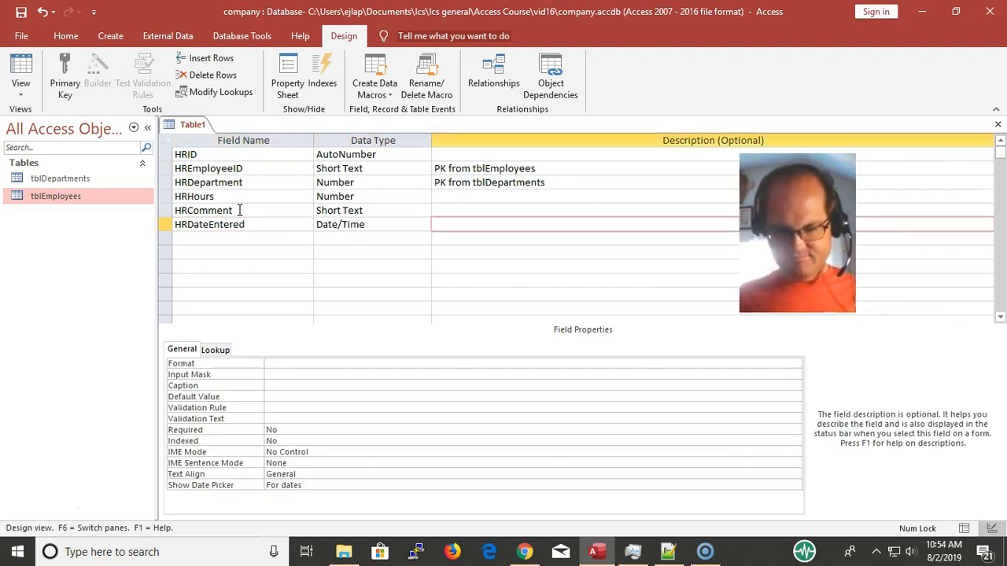
Step: Set the default value of the HRDateEntered field to Now()
key("F6")
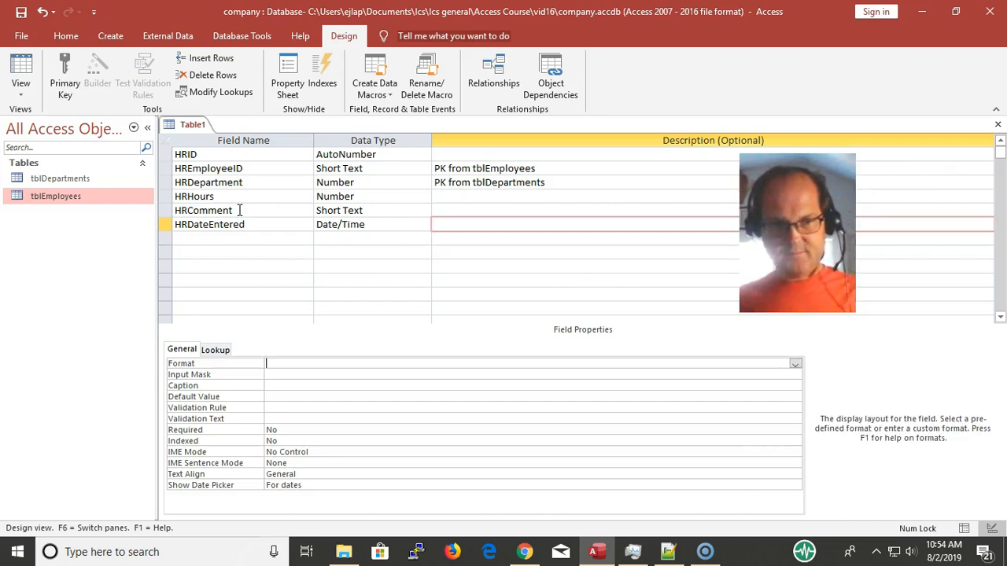
key("Down")
key("Down")
key("Down")
key("Down")
key("Up")
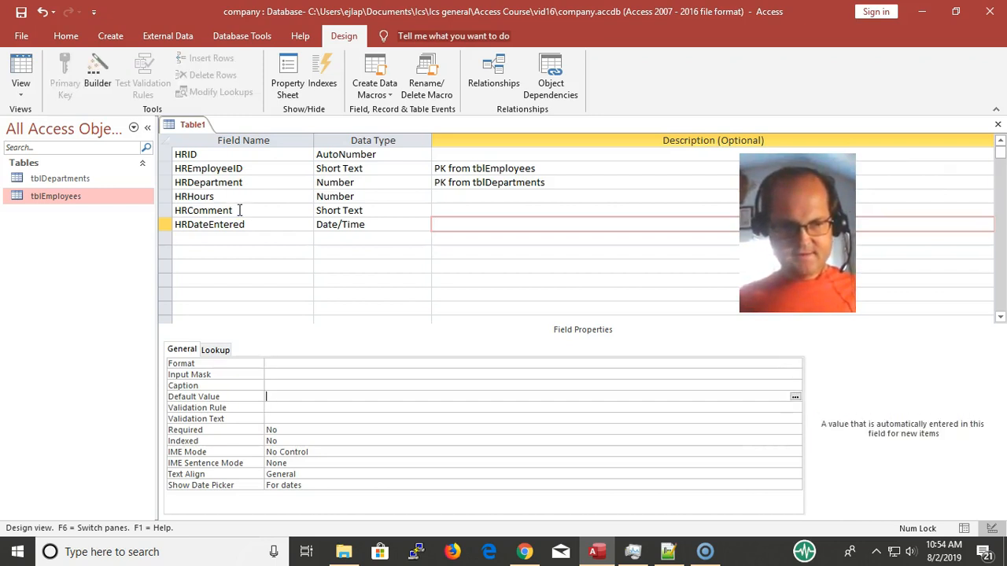
type("now(")
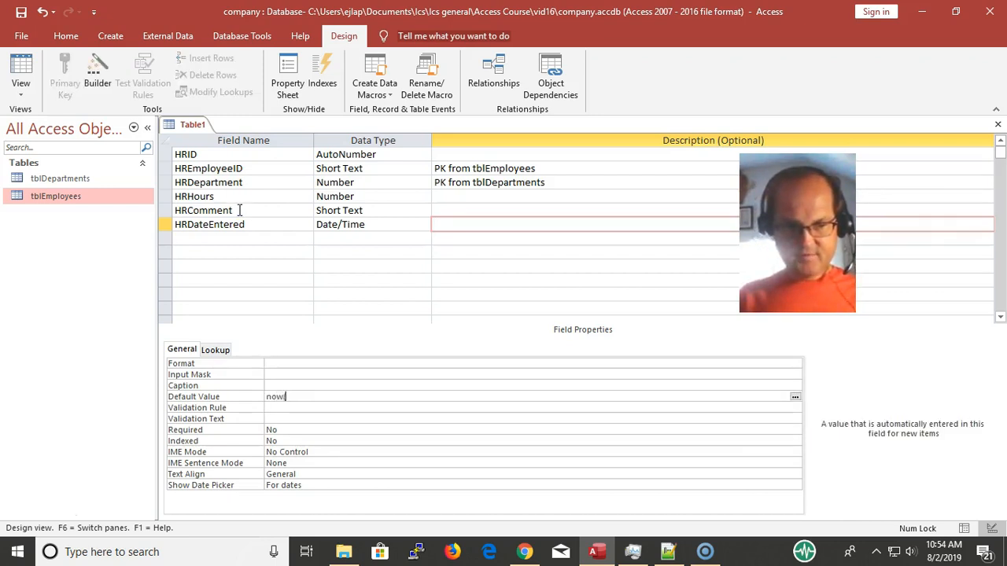
type(")")
key("Down")
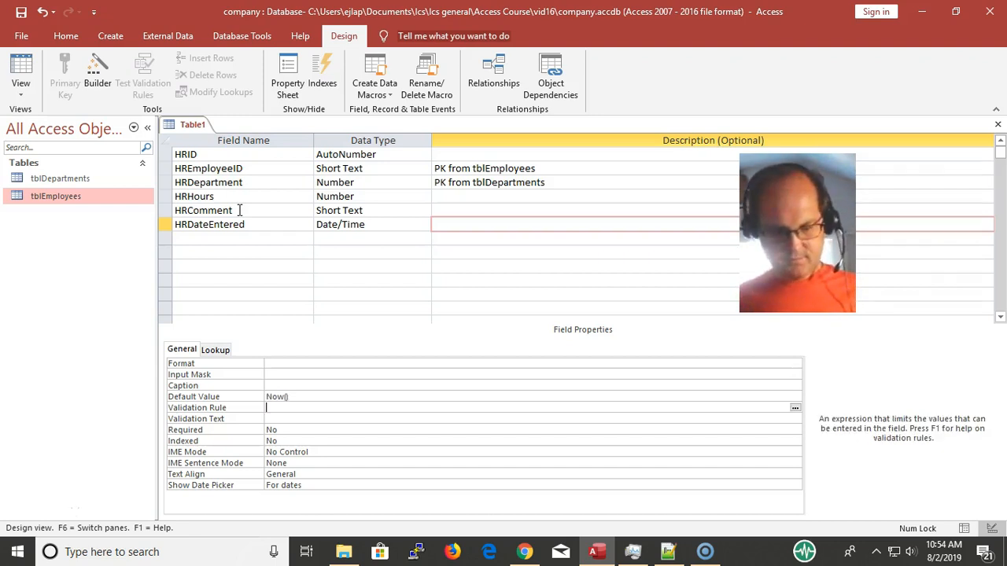
Step: Save the new table as tblHR and have a primary key created for it
key("ctrl+s")
type("t")
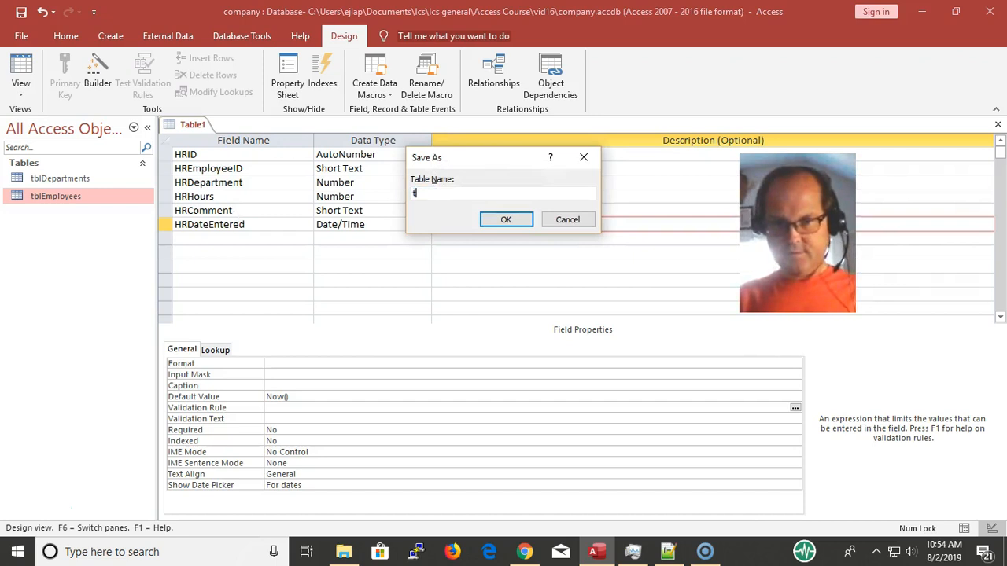
type("blHR")
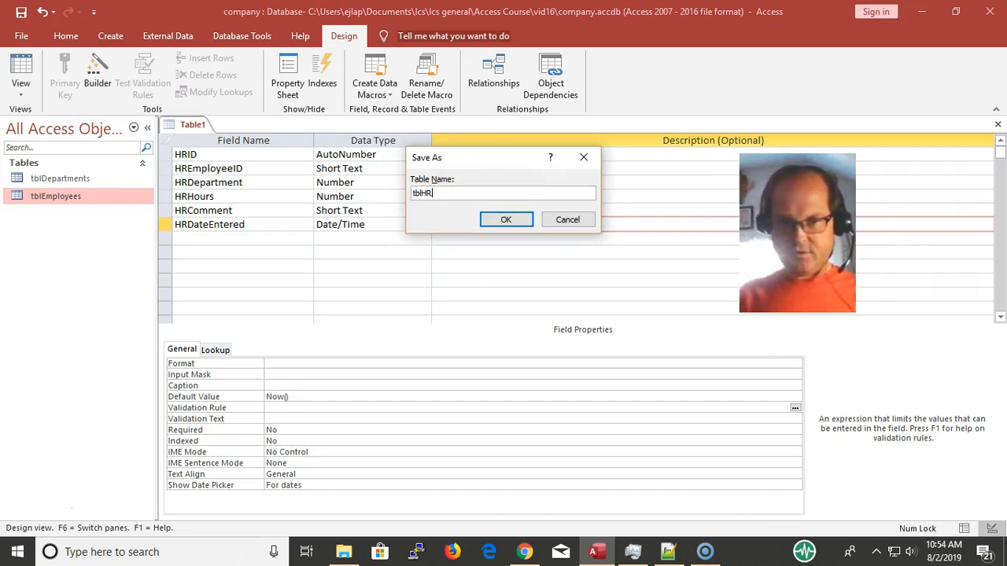
key("Return")
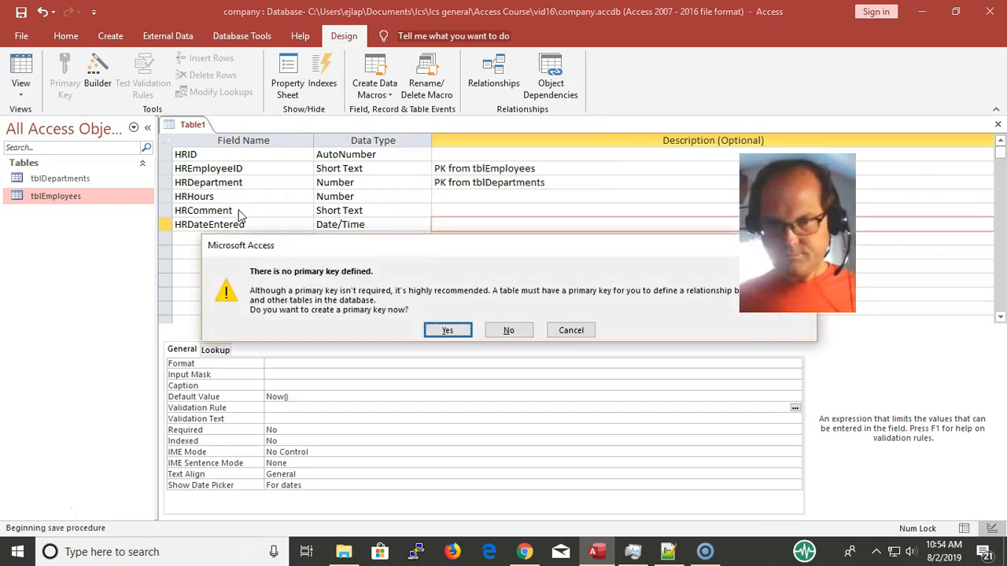
left_click(447, 330)
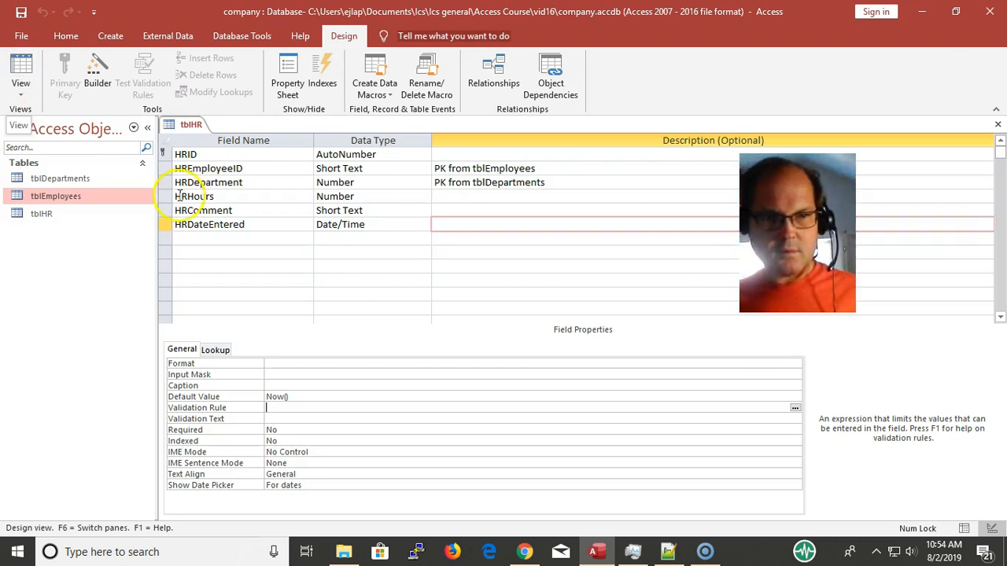
Step: Show tblHR as a datasheet and fit the HREmployeeID and HRDepartment columns to their headings
left_click(248, 167)
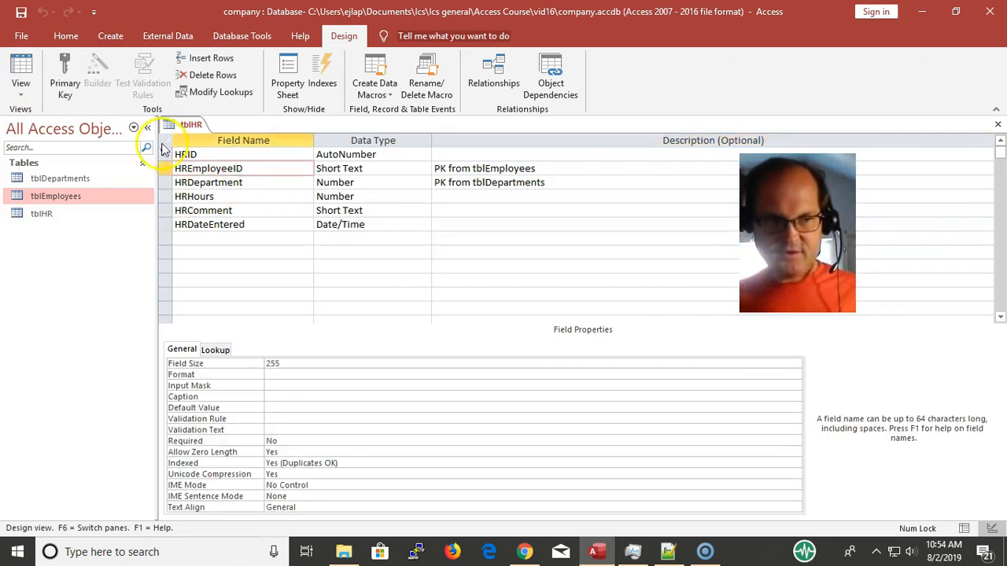
left_click(19, 66)
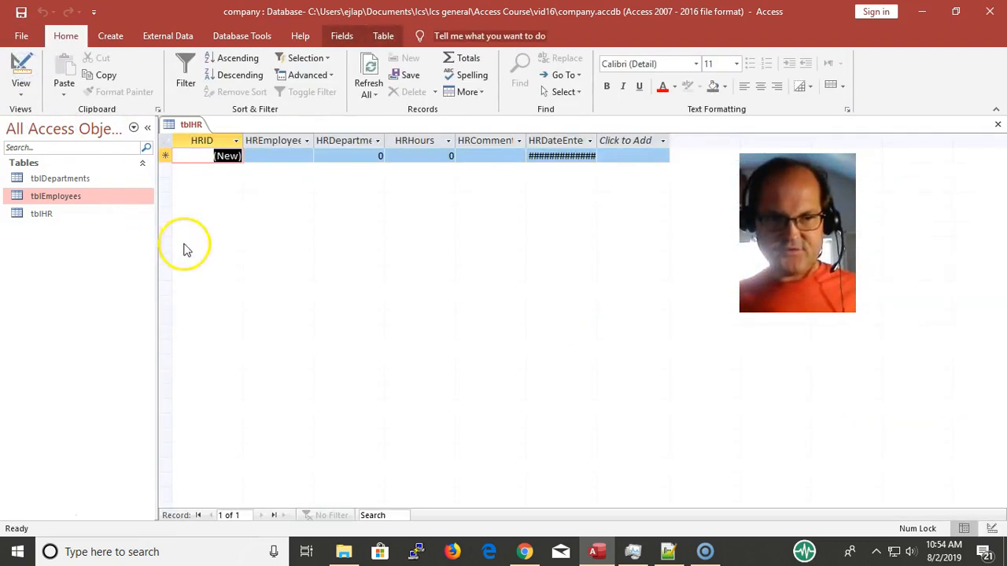
left_click(276, 157)
left_click(331, 154)
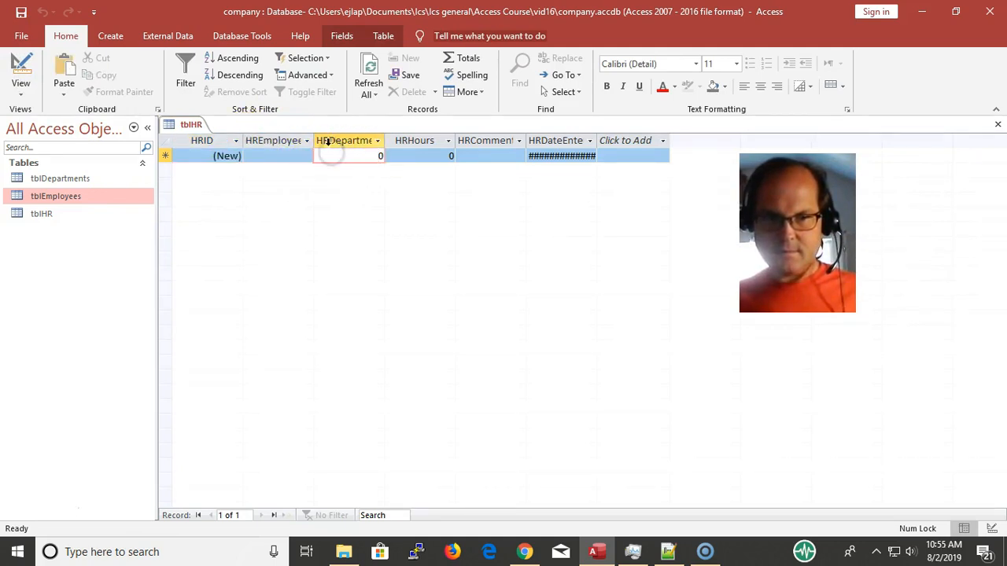
left_click(325, 140)
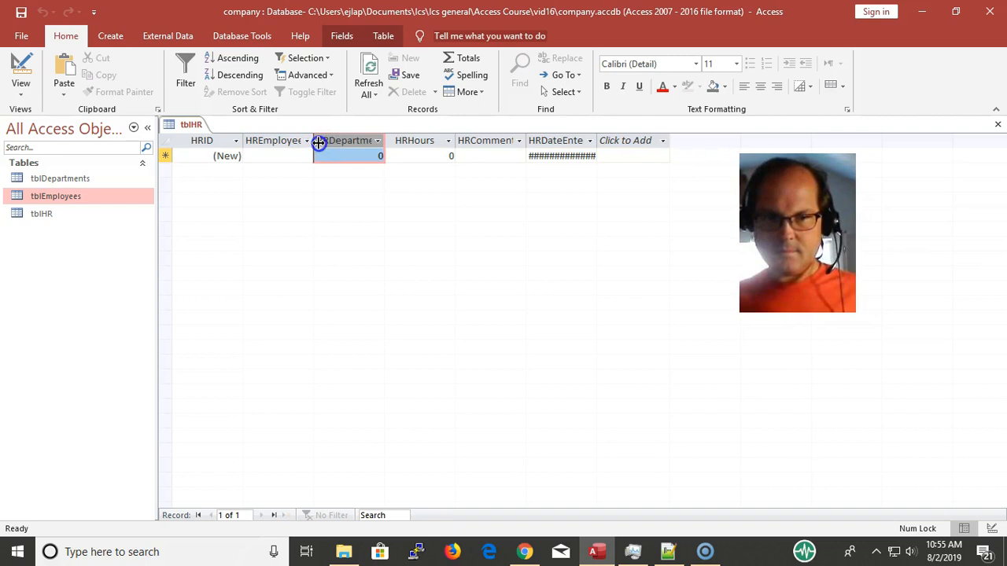
double_click(317, 141)
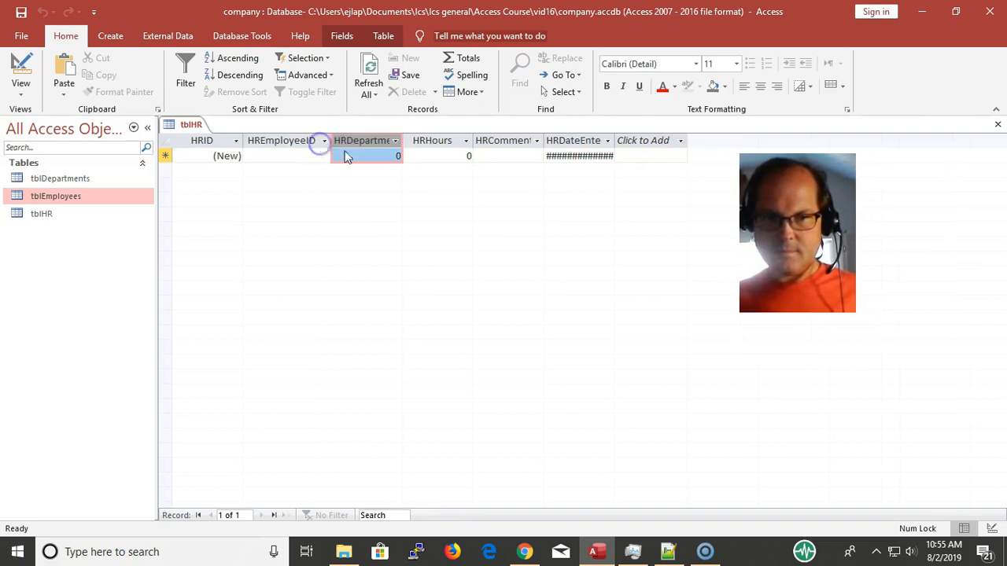
double_click(401, 140)
left_click(359, 156)
Step: Compare the empty HREmployeeID column of tblHR with the EmpID values in tblEmployees, closing tblEmployees when done
left_click(296, 161)
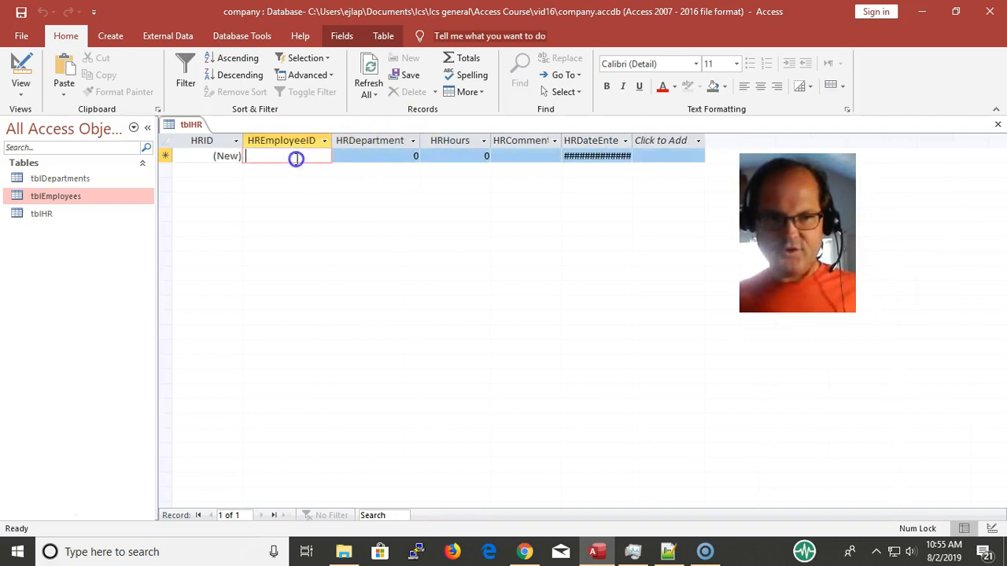
left_click(11, 69)
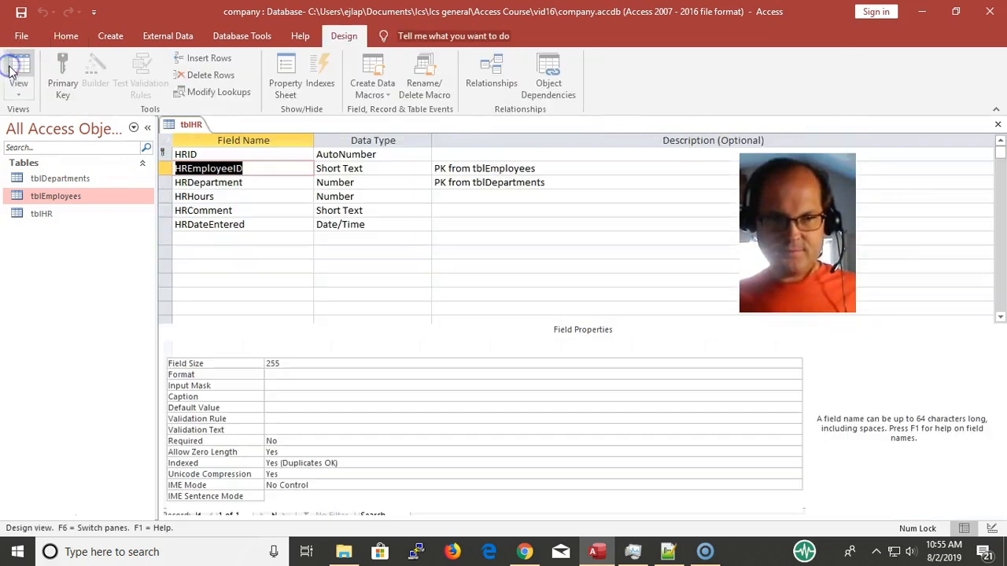
left_click(22, 71)
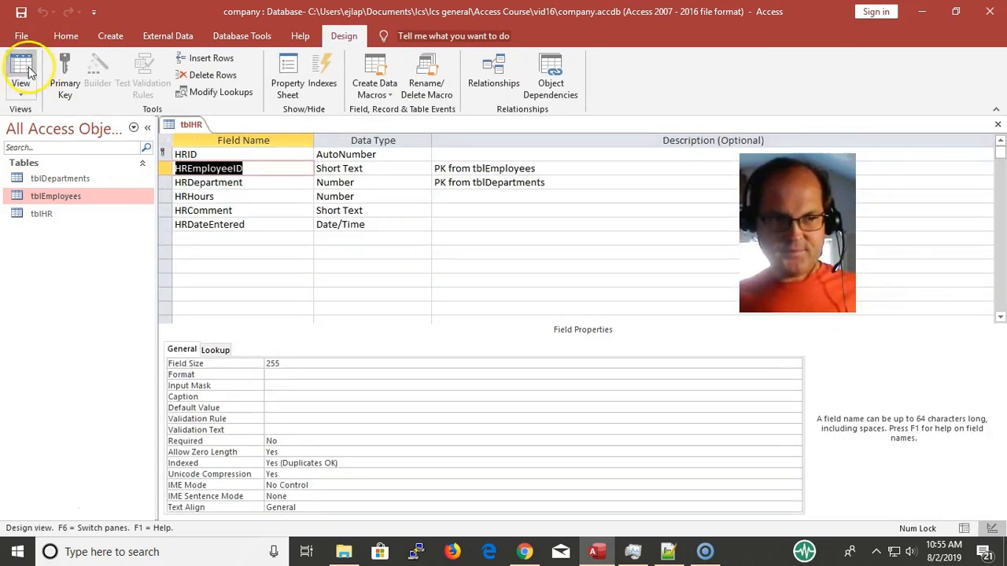
left_click(272, 155)
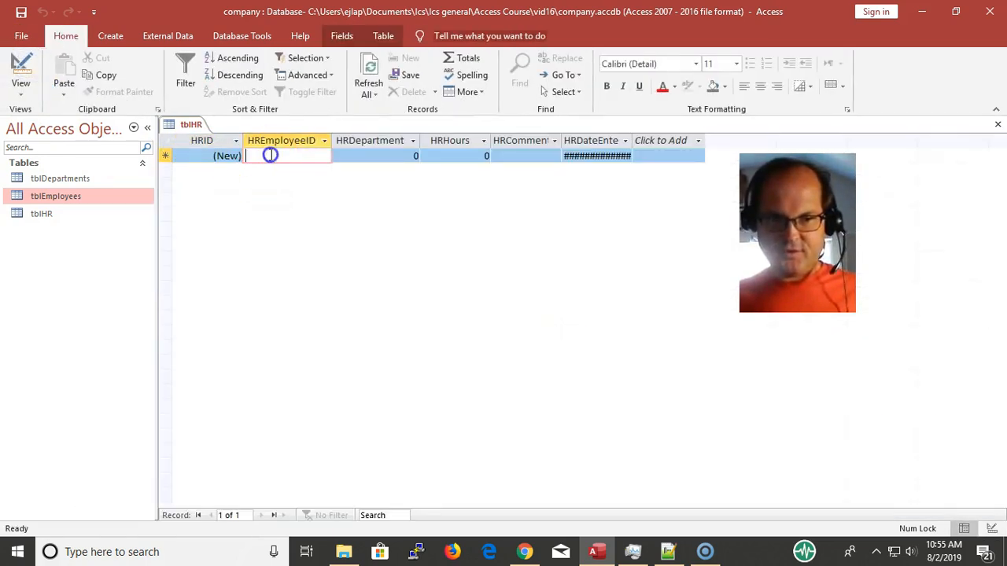
double_click(101, 197)
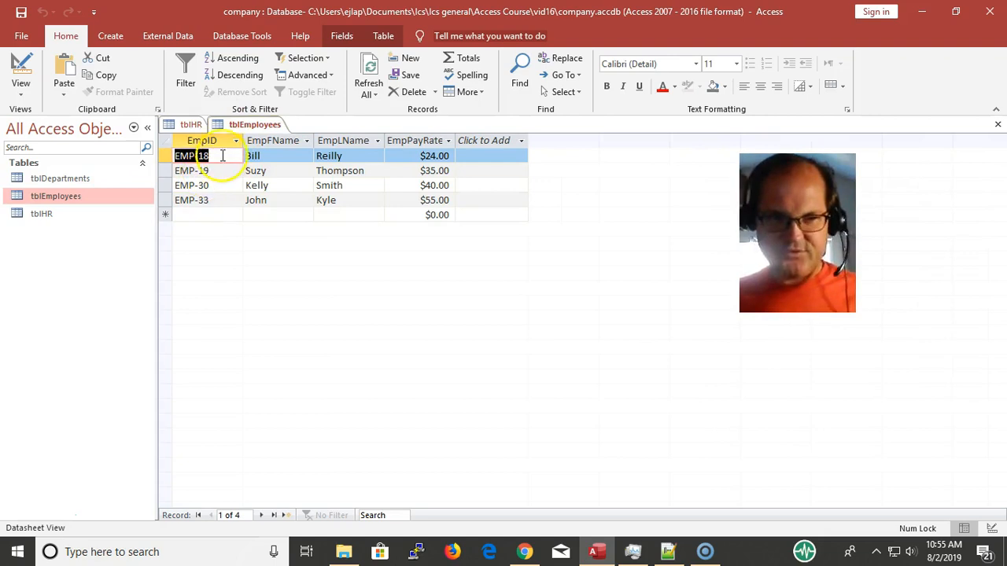
left_click(184, 122)
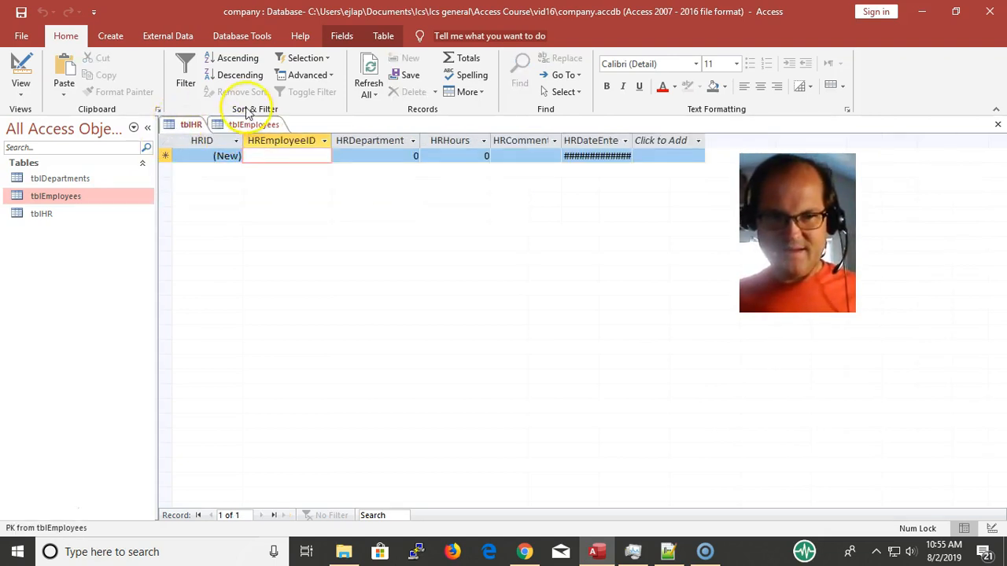
left_click(252, 124)
left_click(195, 126)
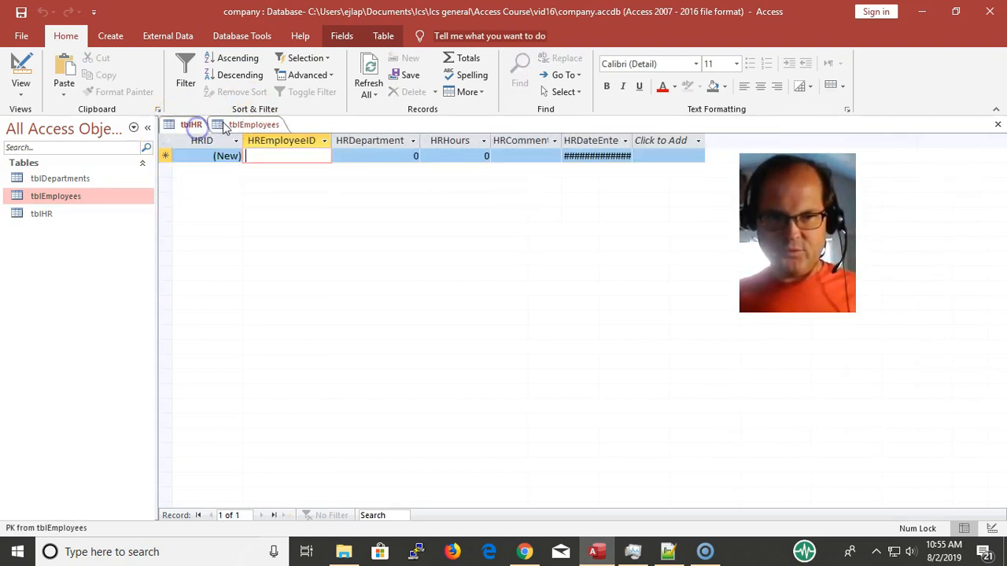
left_click(220, 124)
left_click(191, 126)
left_click(222, 124)
right_click(228, 126)
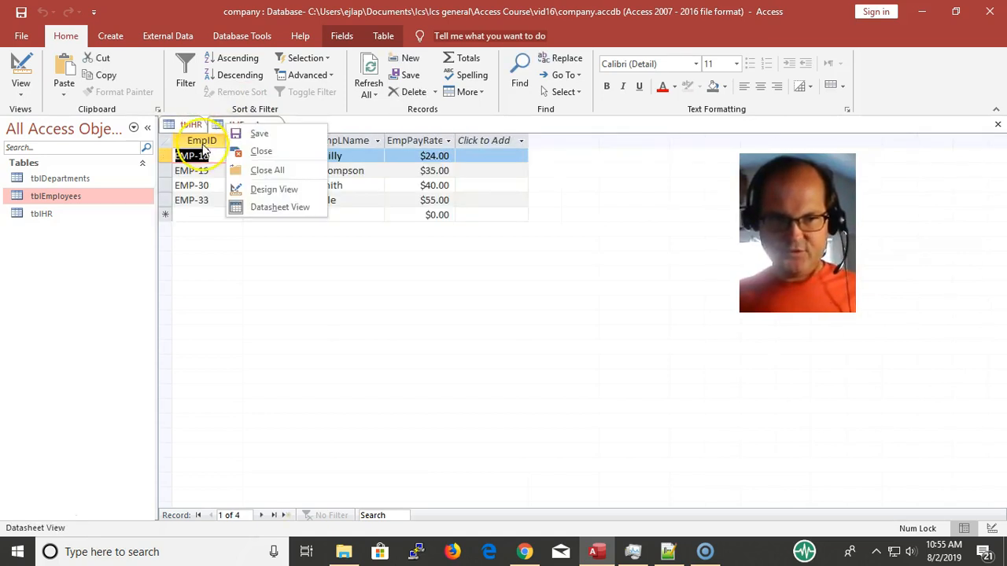
left_click(207, 176)
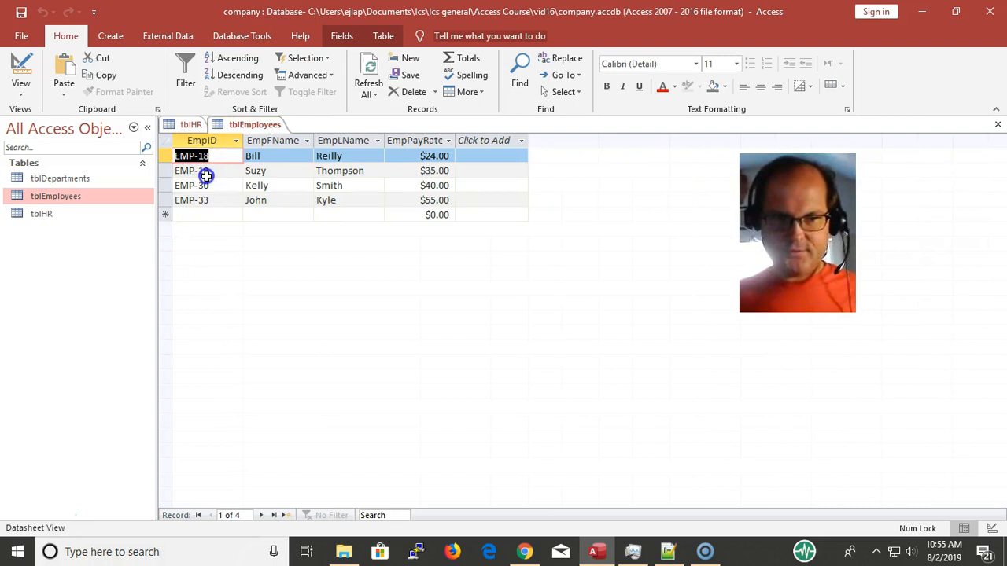
right_click(238, 128)
left_click(259, 148)
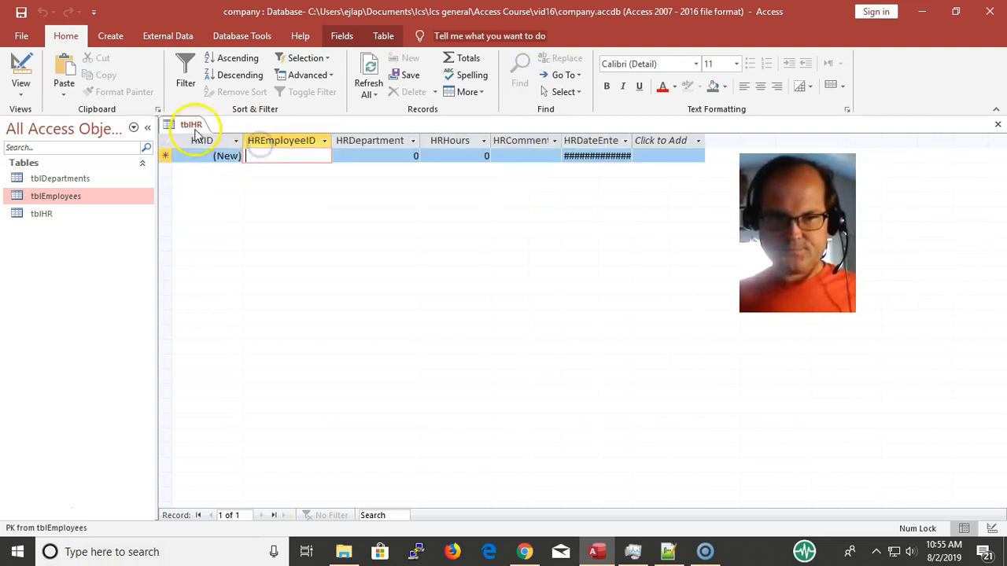
Step: In the design of tblHR, set the lookup display control of HREmployeeID to Combo Box
left_click(20, 69)
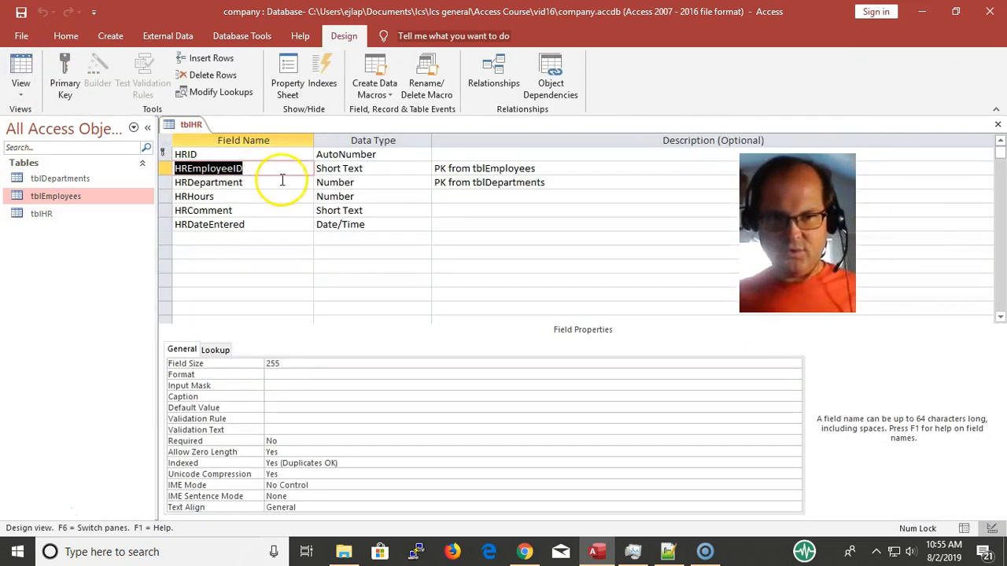
left_click(214, 351)
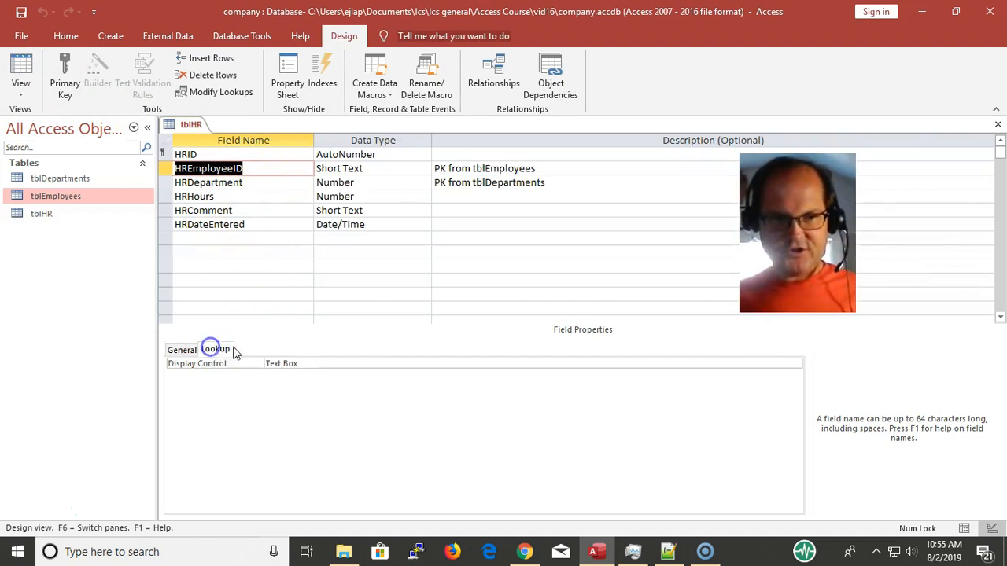
double_click(325, 364)
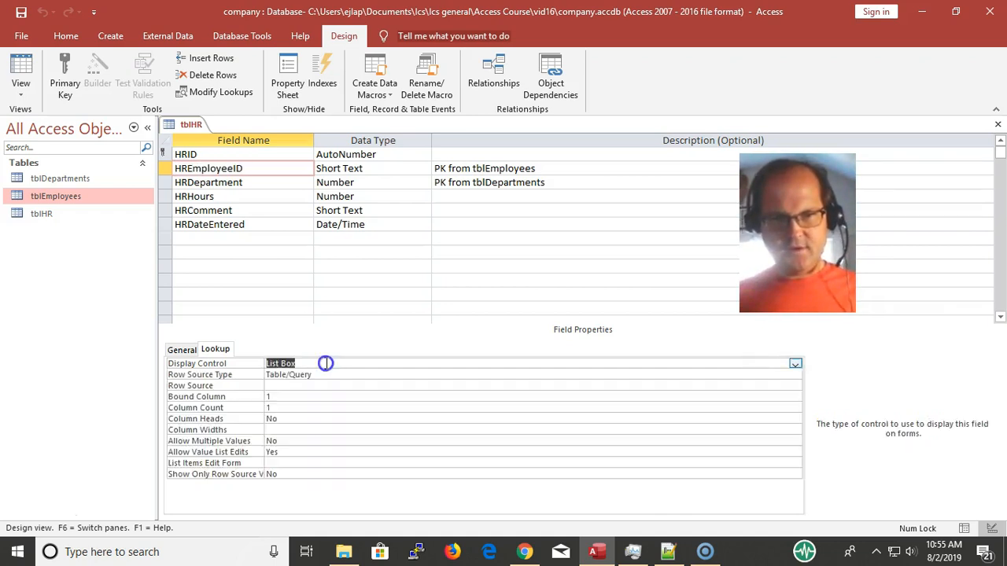
left_click(325, 363)
double_click(324, 364)
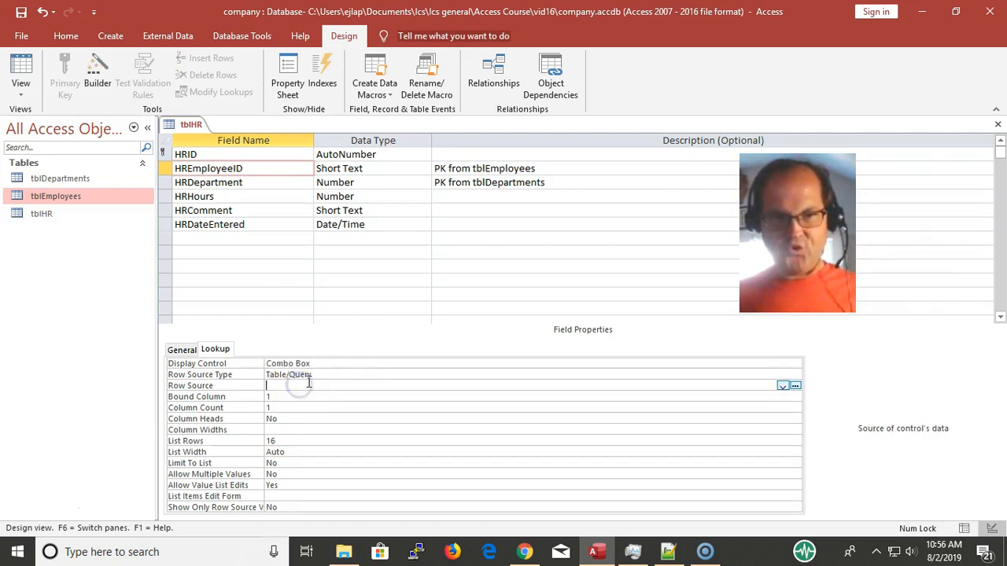
Step: Review the row source types for the HREmployeeID lookup and choose Table/Query
left_click(321, 376)
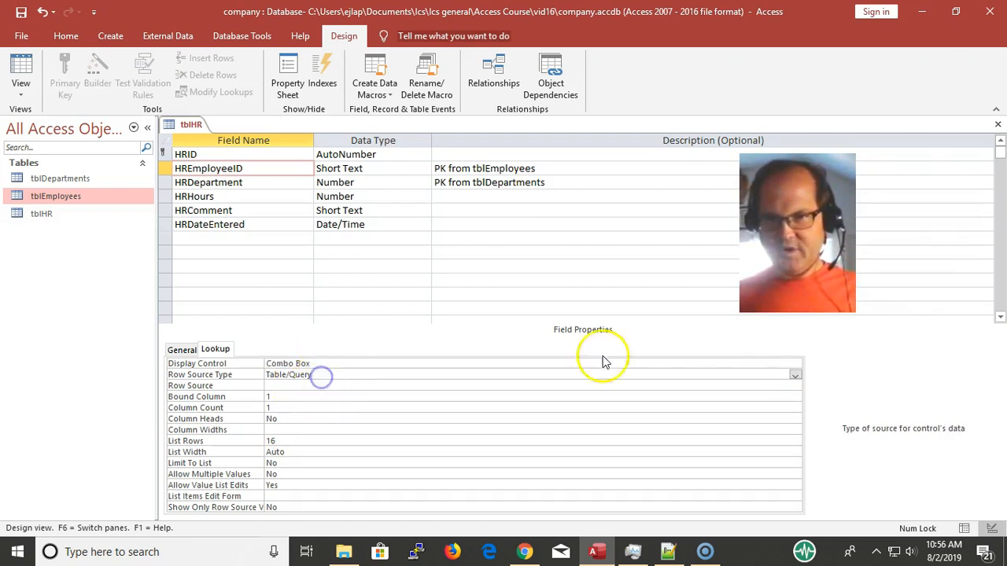
left_click(796, 376)
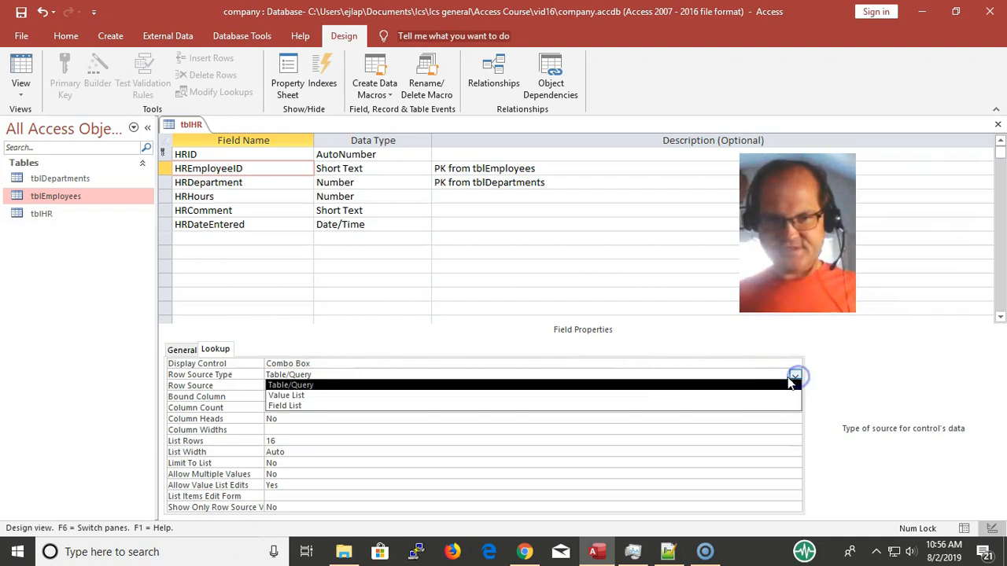
left_click(406, 400)
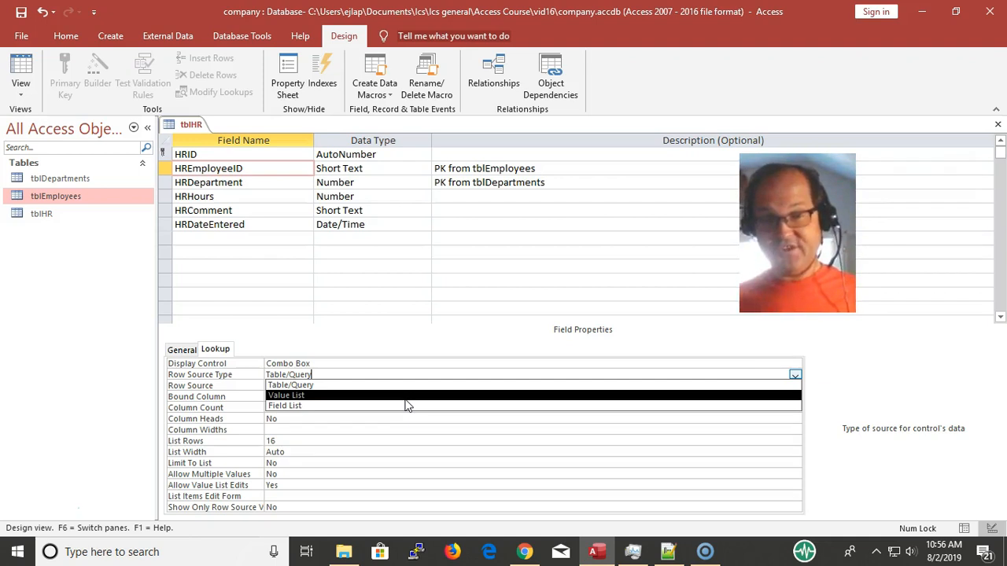
left_click(316, 386)
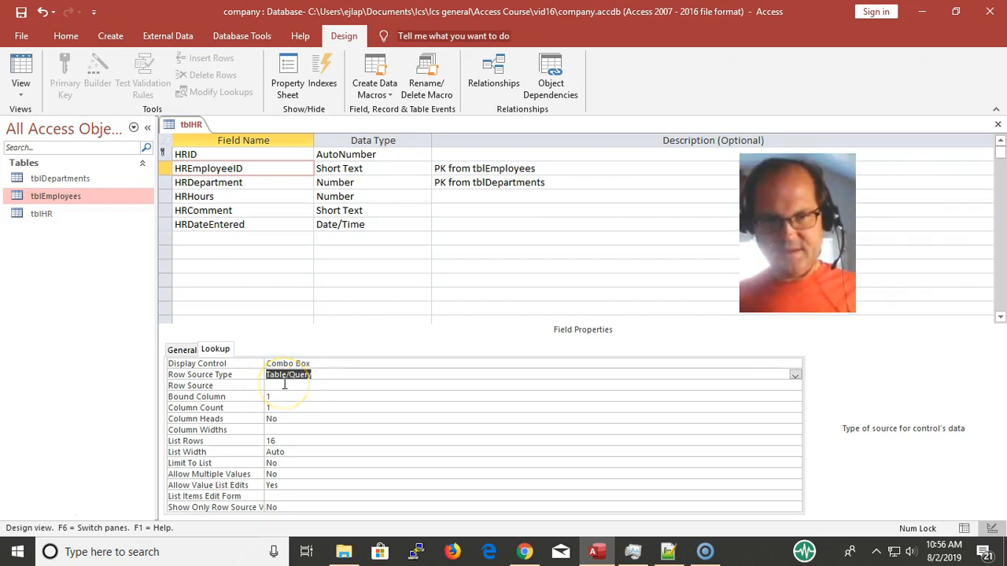
Step: Open the query builder for the HREmployeeID row source and add the tblEmployees table to it
left_click(285, 385)
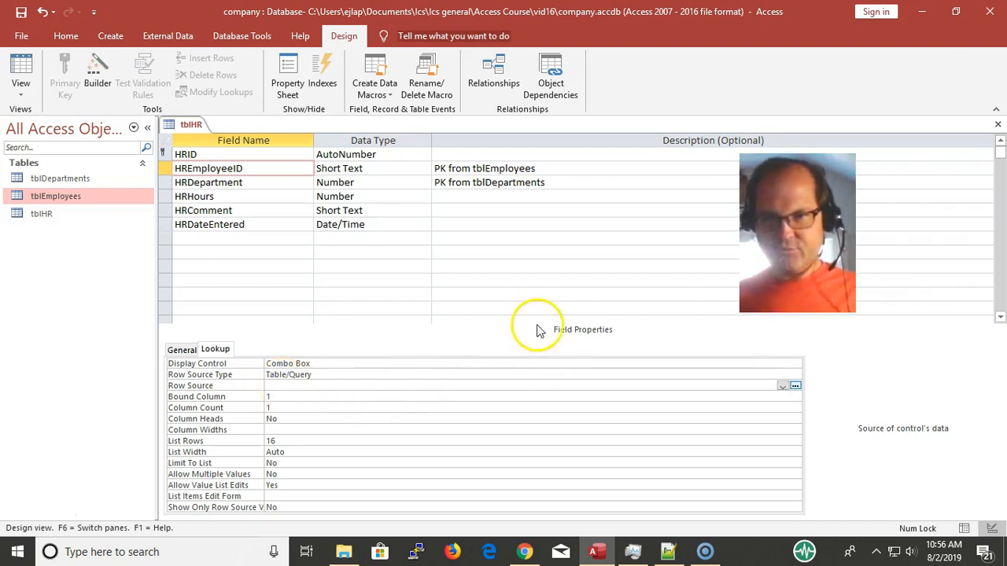
left_click(796, 387)
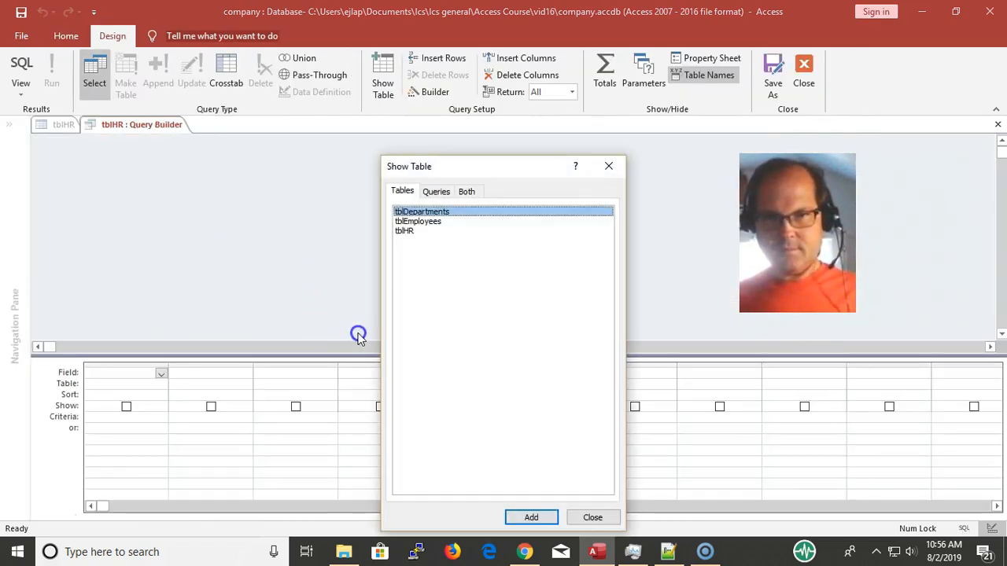
left_click(429, 223)
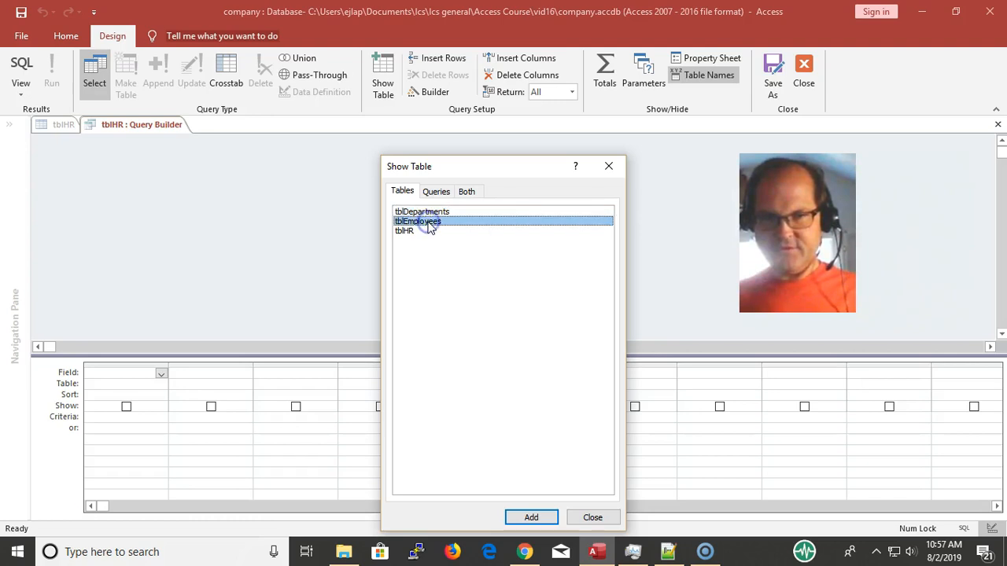
left_click(549, 516)
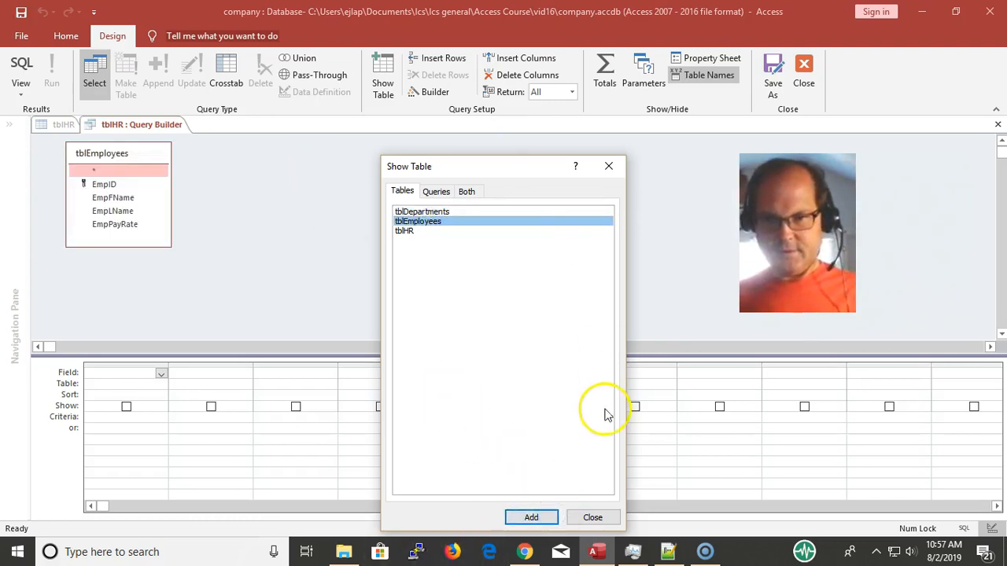
left_click(592, 517)
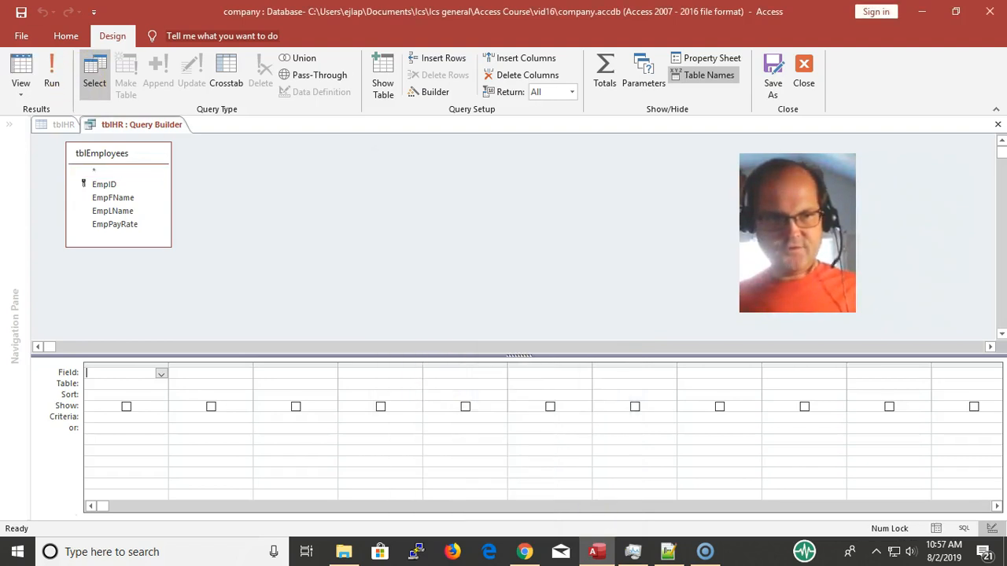
Step: Add EmpID, EmpFName and EmpLName to the row source query and run it
left_click(110, 186)
double_click(110, 186)
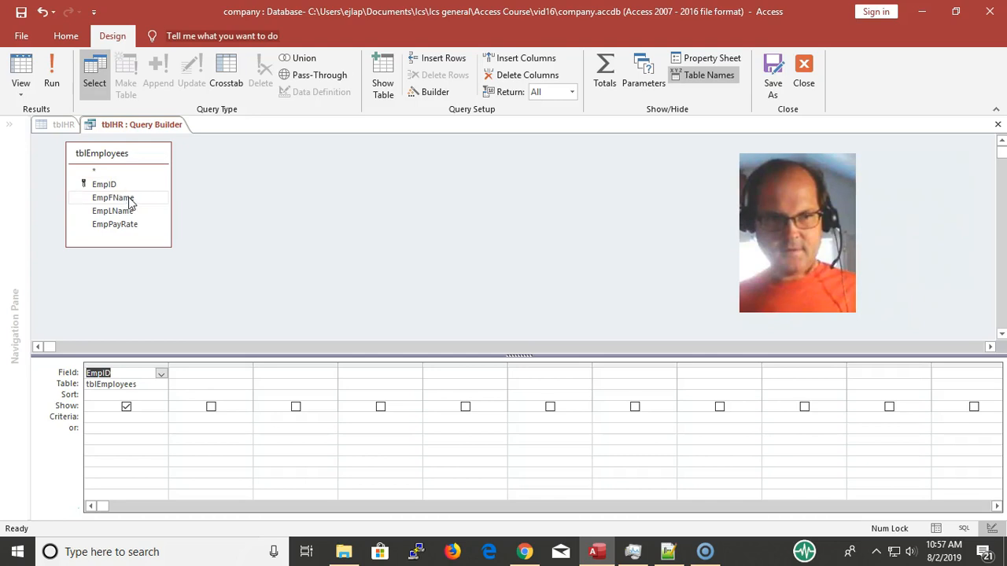
double_click(132, 201)
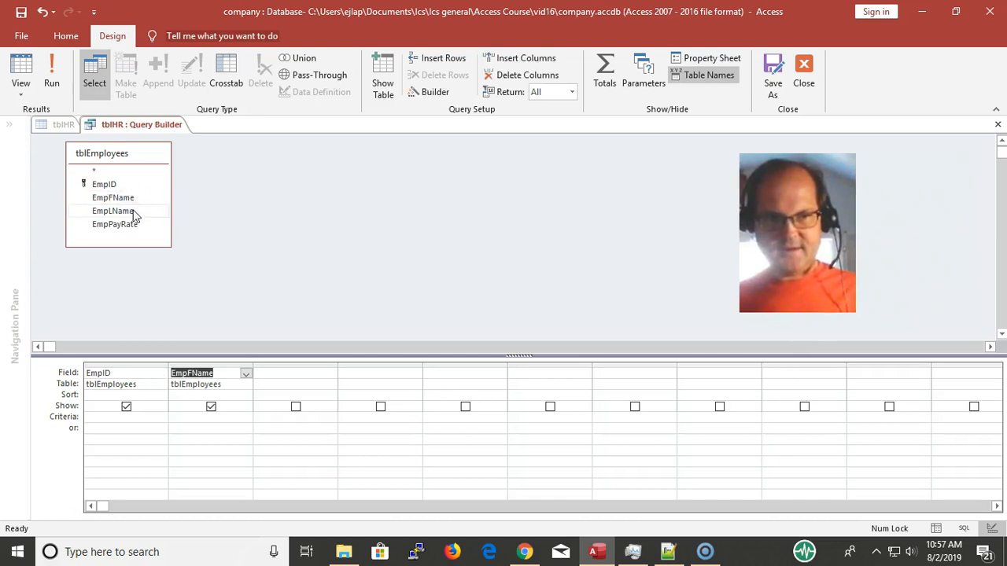
double_click(130, 212)
left_click(52, 70)
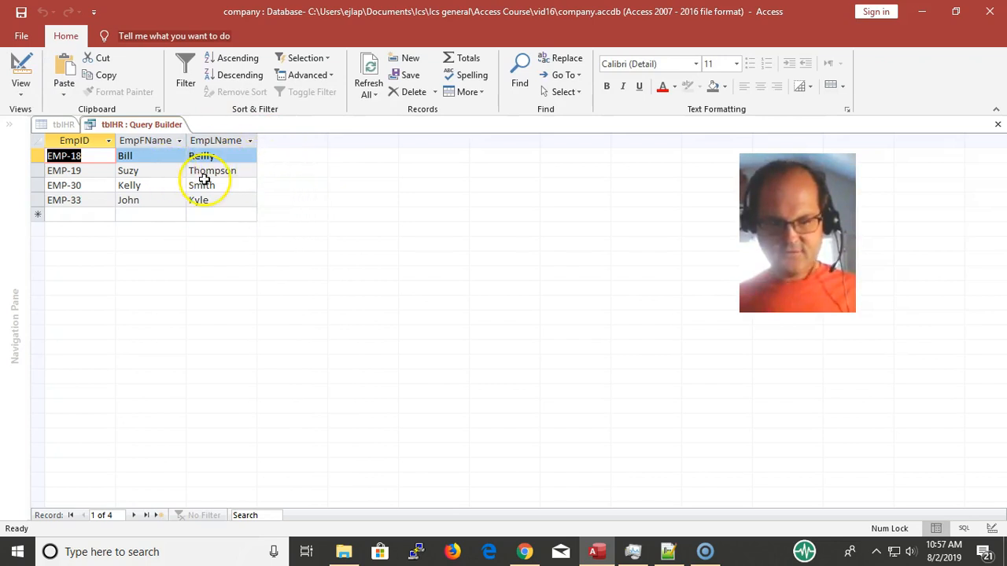
Step: Close the query builder keeping the HREmployeeID row source, save tblHR and inspect the field's dropdown list in Datasheet view
key("ctrl+w")
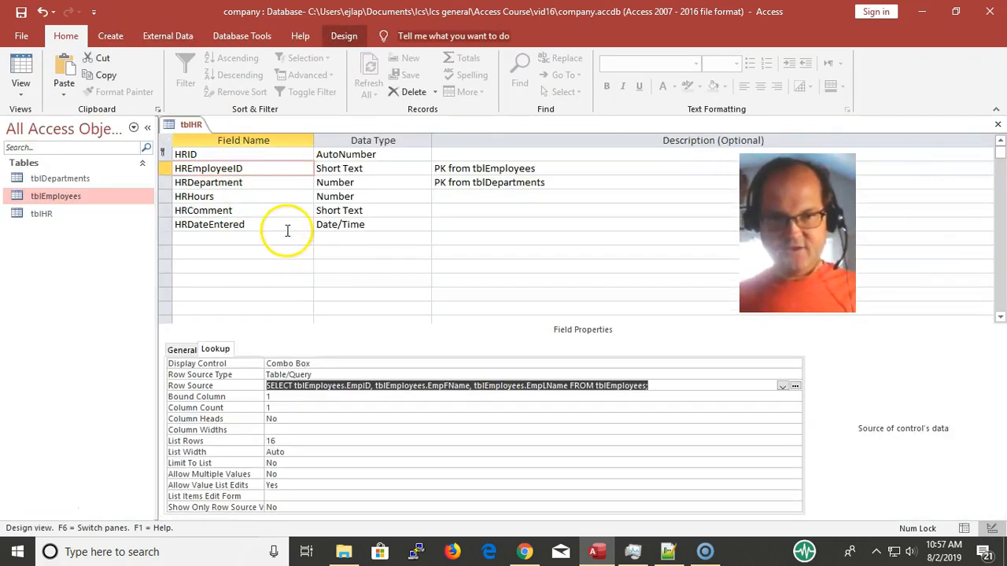
left_click(27, 64)
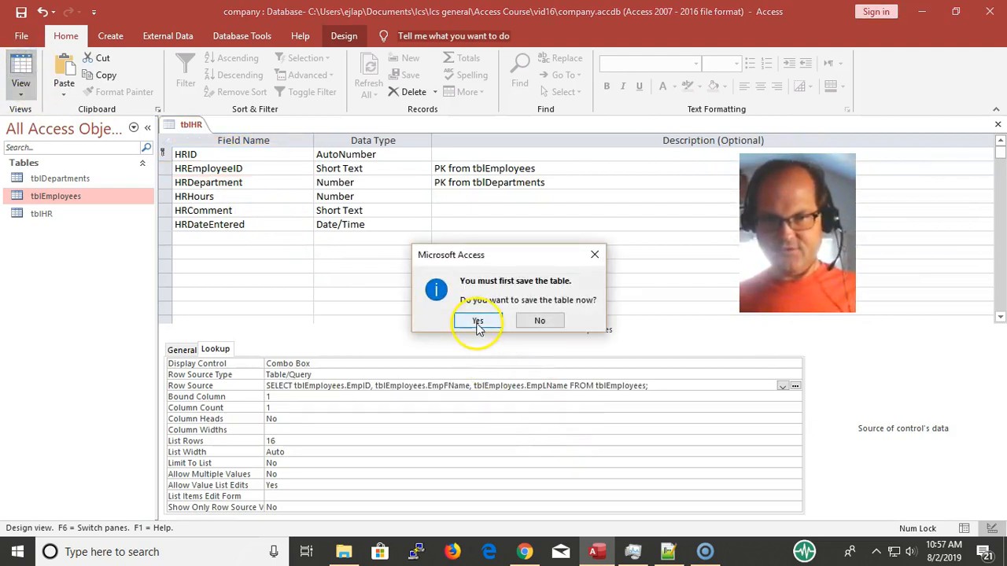
left_click(477, 322)
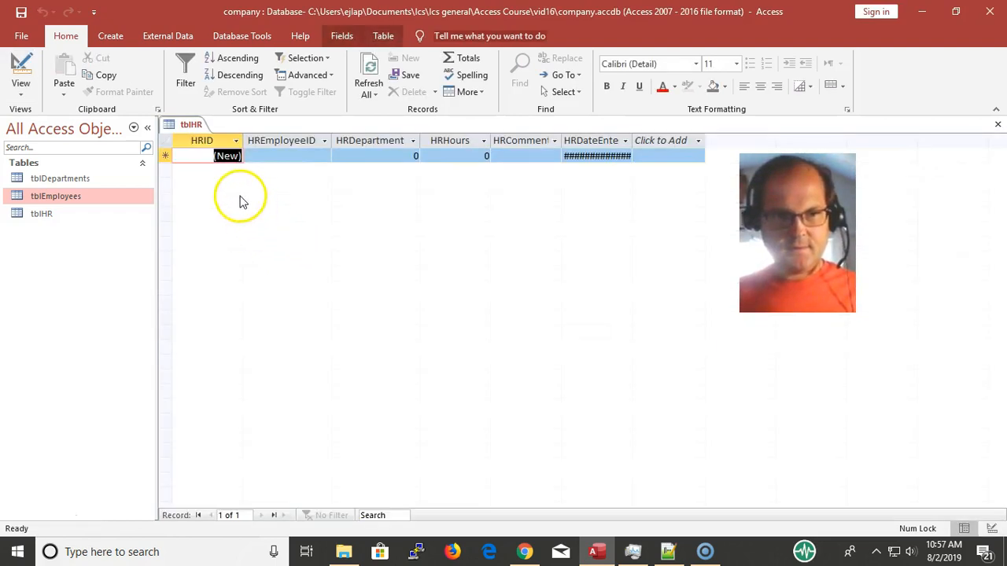
left_click(315, 157)
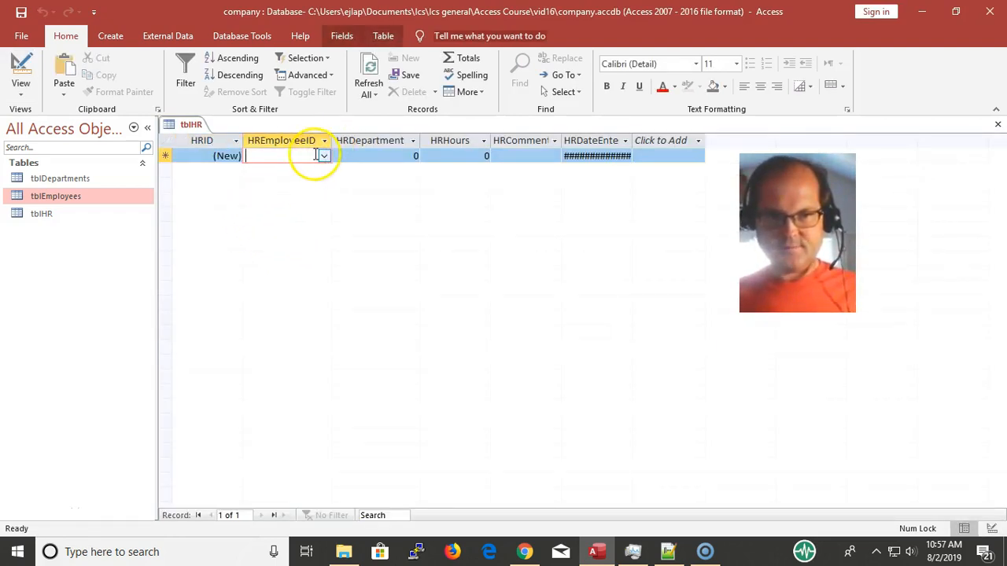
left_click(323, 155)
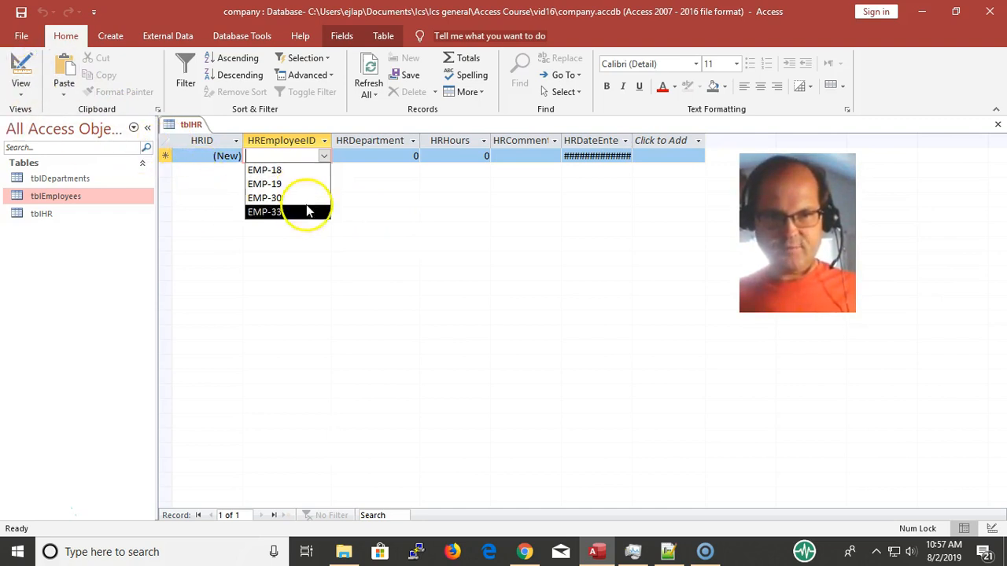
Step: In the design of tblHR, set the HREmployeeID lookup's column count to 3 and its column widths to 1";1";1"
left_click(21, 75)
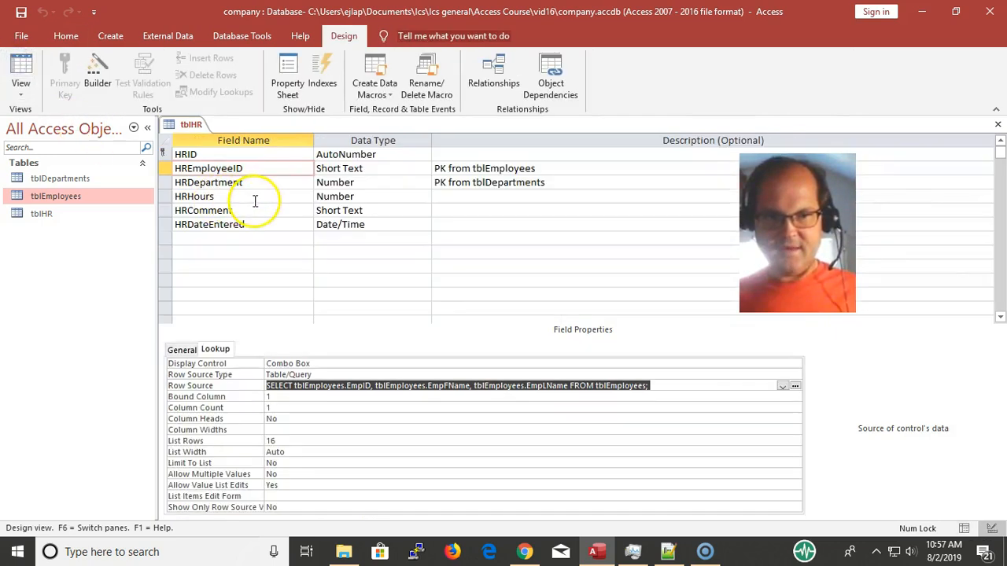
left_click(316, 410)
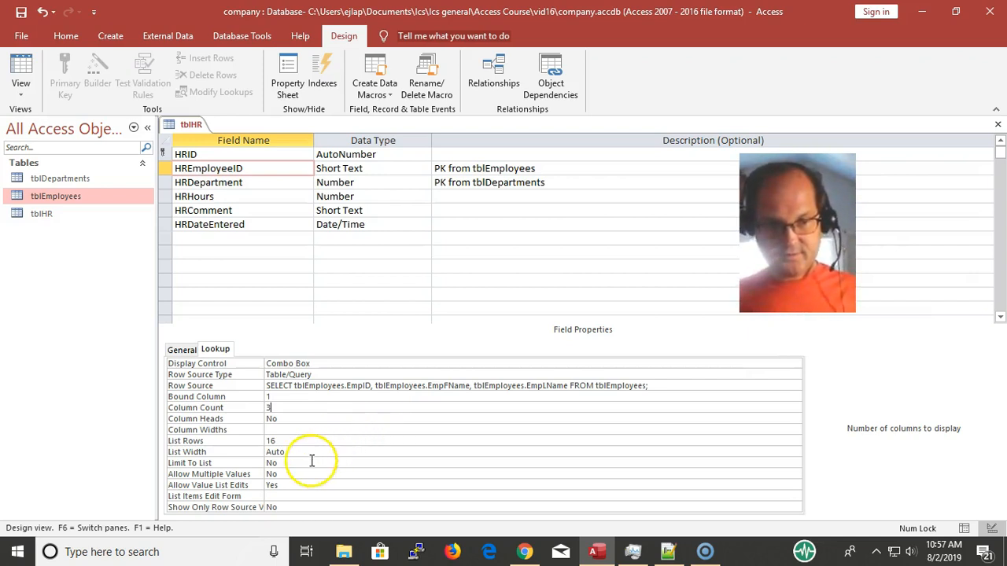
left_click(291, 429)
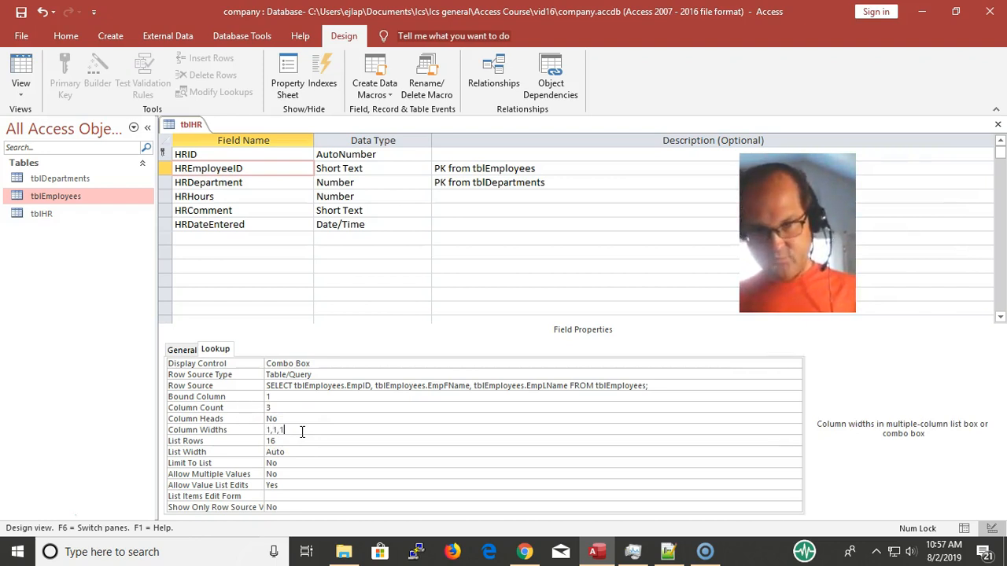
key("Return")
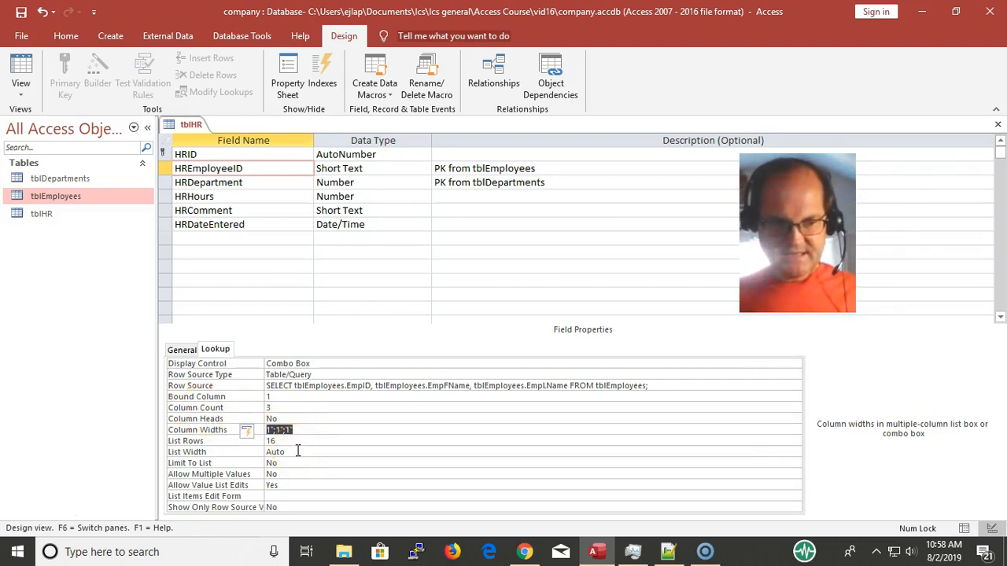
Step: Set the list width of the HREmployeeID lookup to 3" and save the table design
left_click(288, 453)
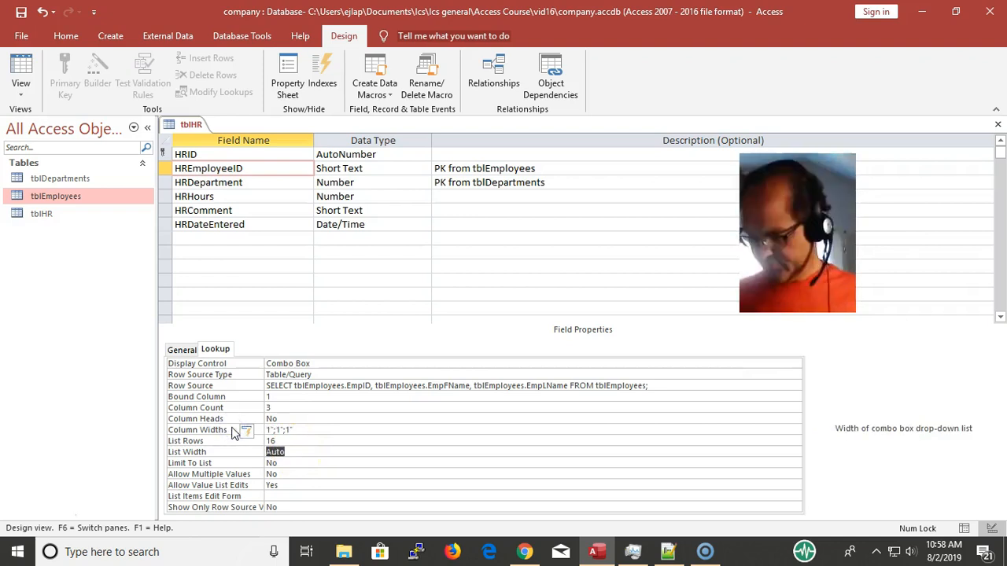
type("3")
key("Return")
key("Up")
key("Up")
key("Up")
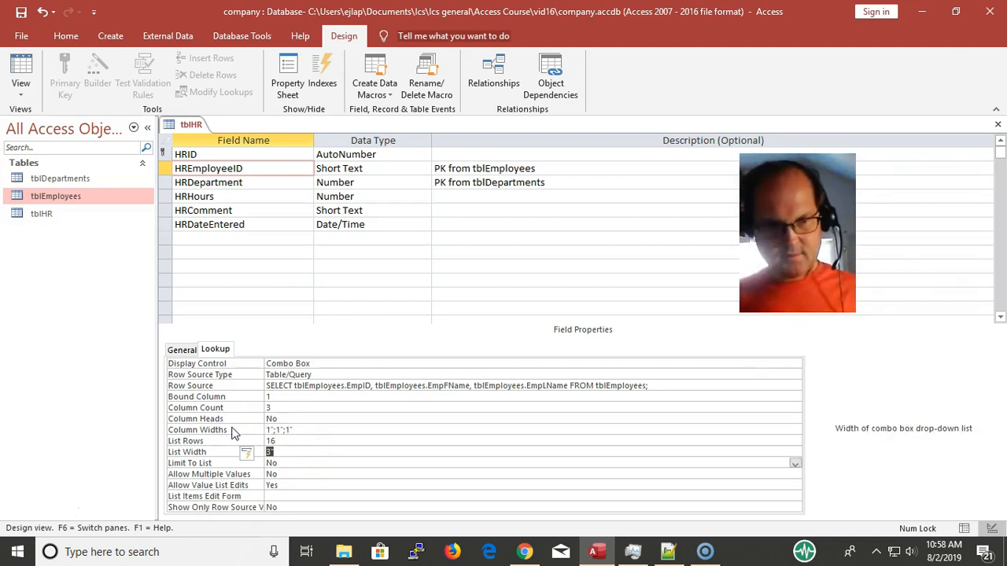
key("Down")
key("Down")
key("Down")
key("Up")
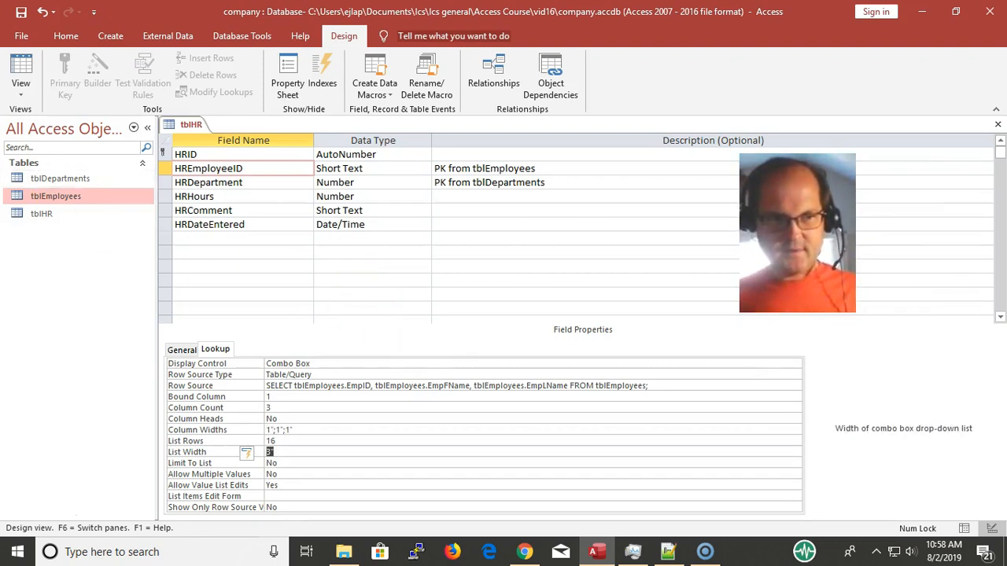
left_click(21, 12)
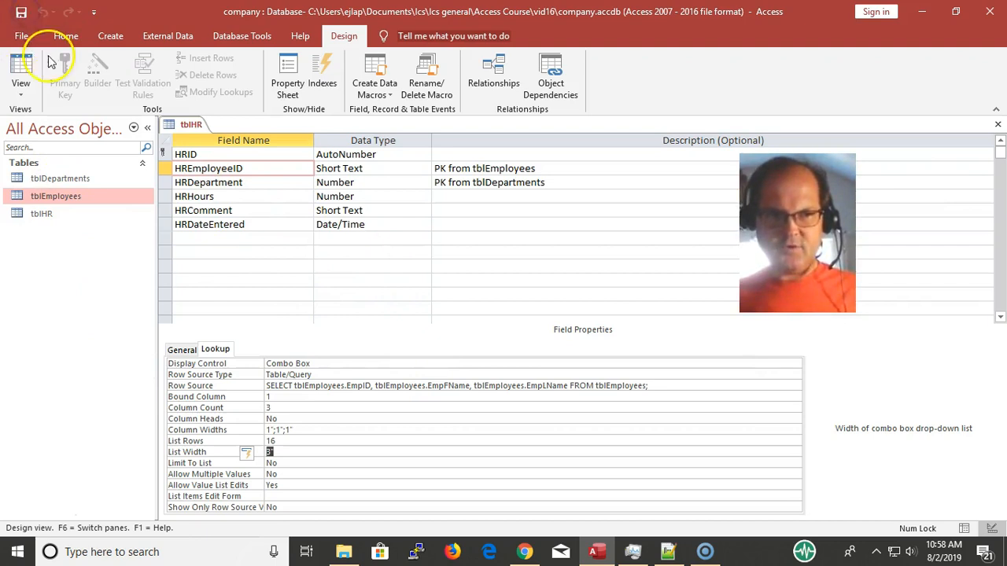
Step: Add three records to the tblHR datasheet, picking the second, first and fourth employees in turn from the HREmployeeID dropdown
left_click(21, 69)
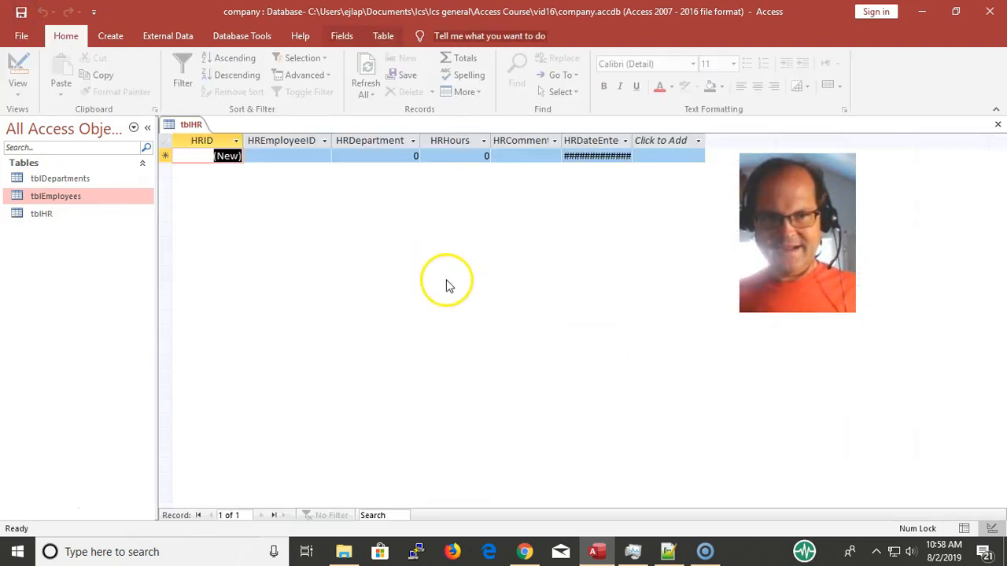
left_click(318, 157)
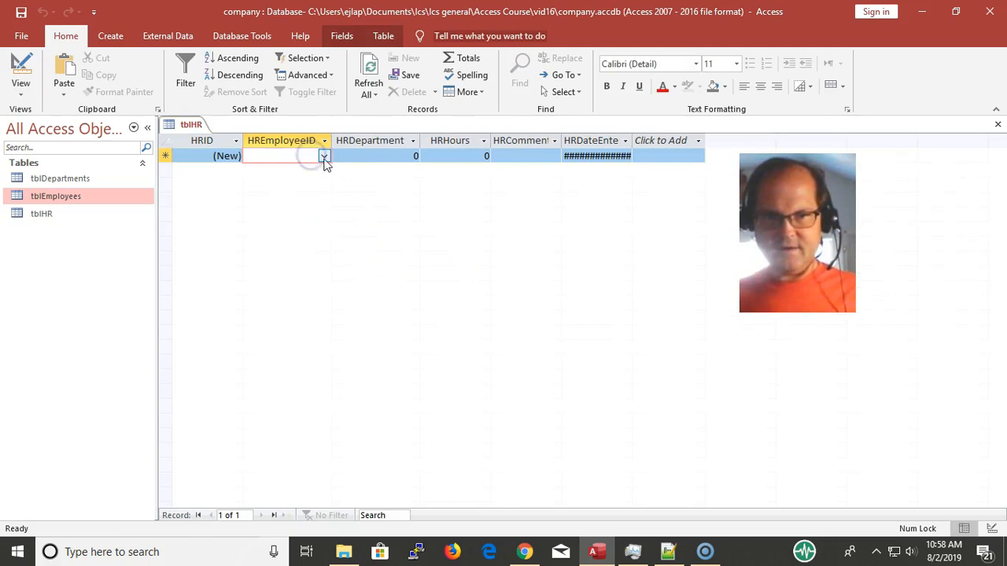
left_click(323, 156)
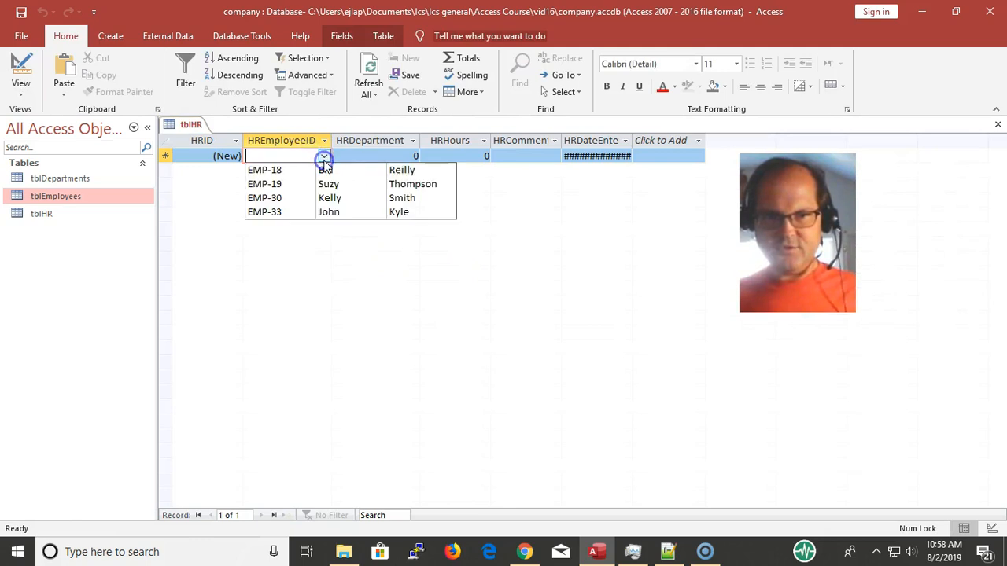
left_click(354, 190)
left_click(304, 171)
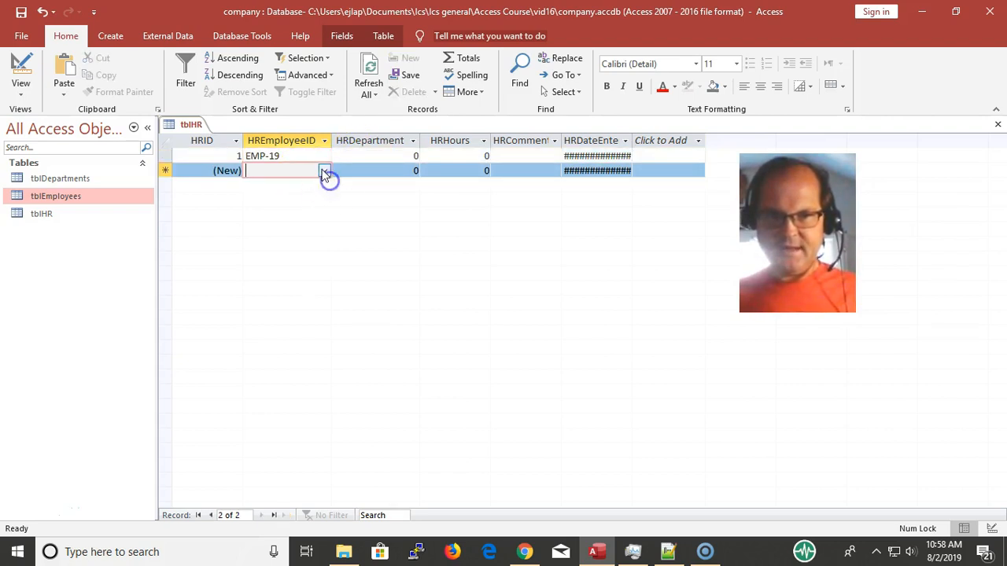
left_click(325, 172)
left_click(303, 187)
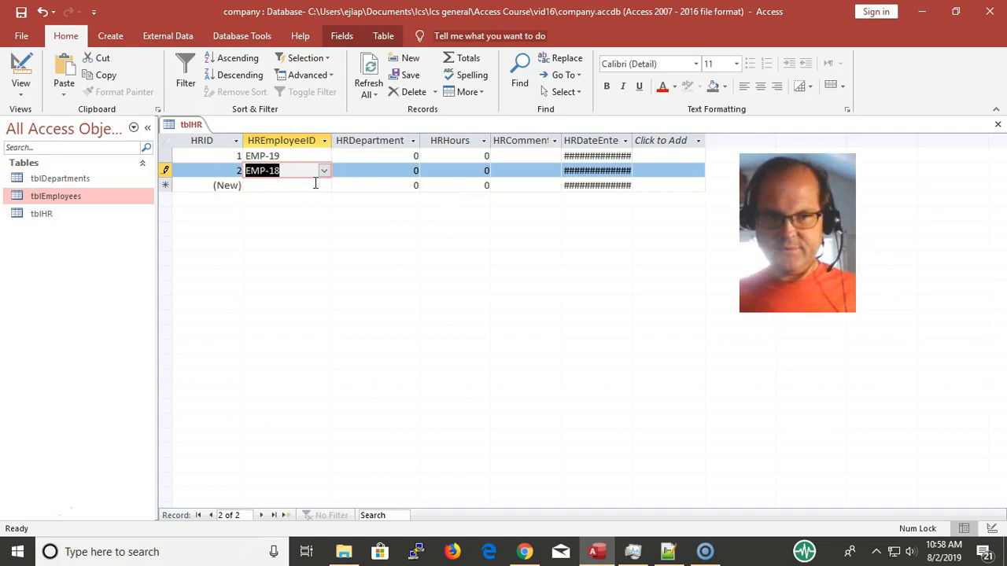
left_click(314, 183)
left_click(323, 186)
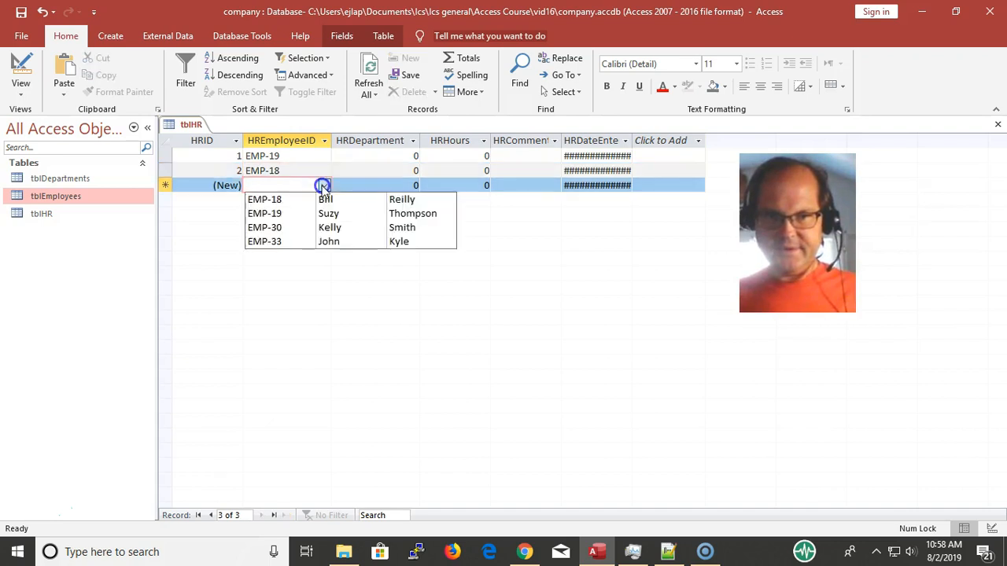
left_click(309, 241)
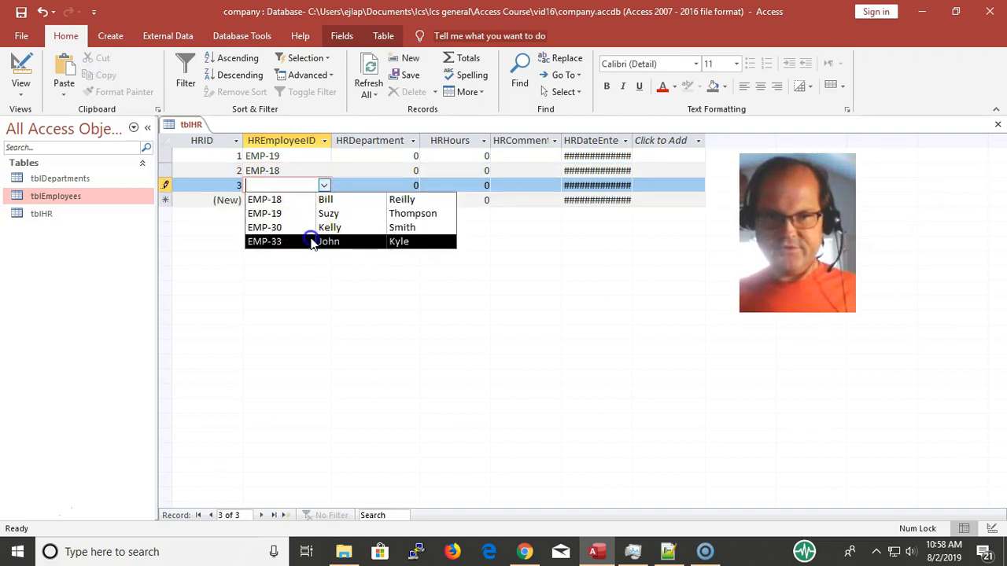
left_click(296, 172)
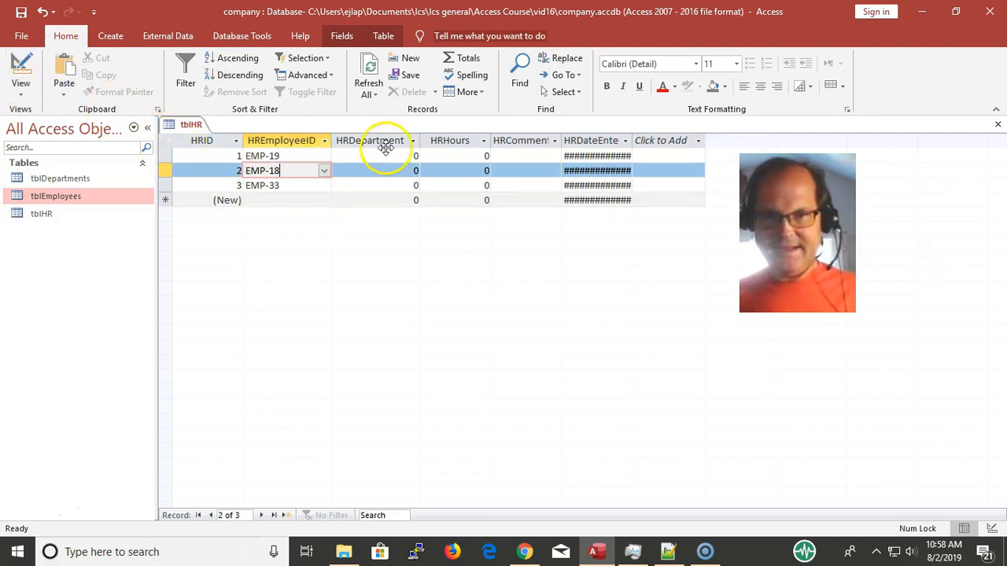
Step: Return to the design of tblHR and set the lookup display control of HRDepartment to Combo Box
left_click(22, 72)
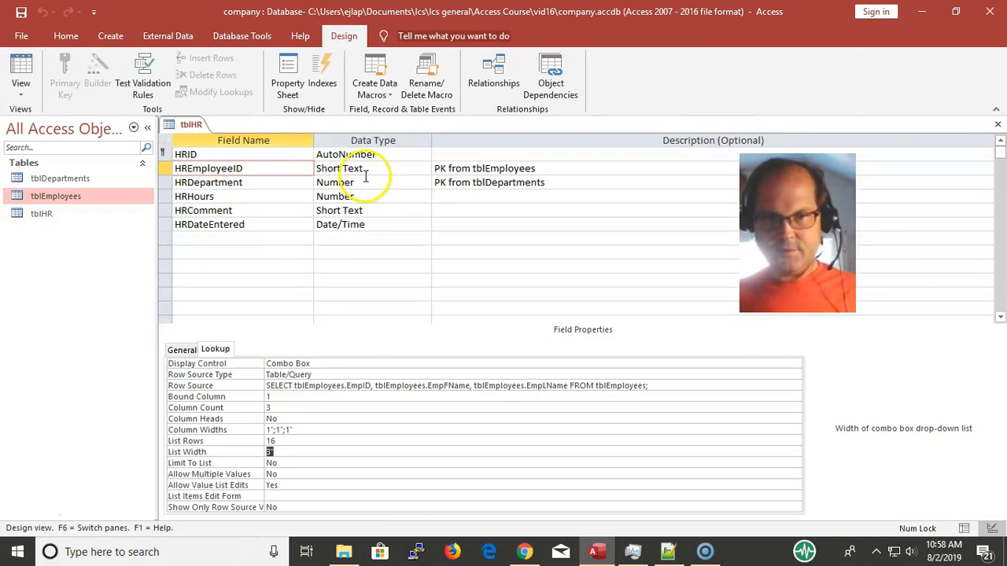
left_click(267, 184)
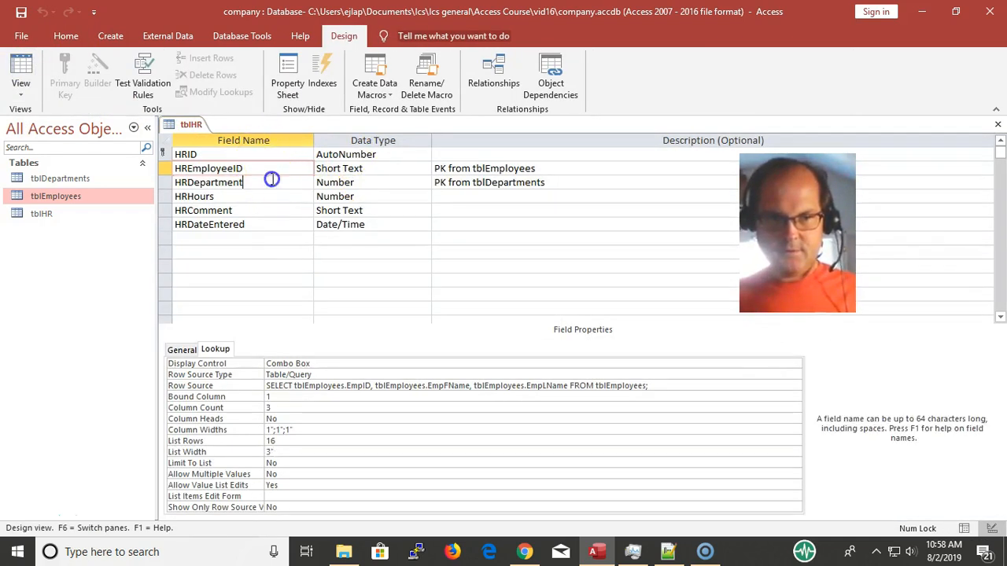
double_click(370, 364)
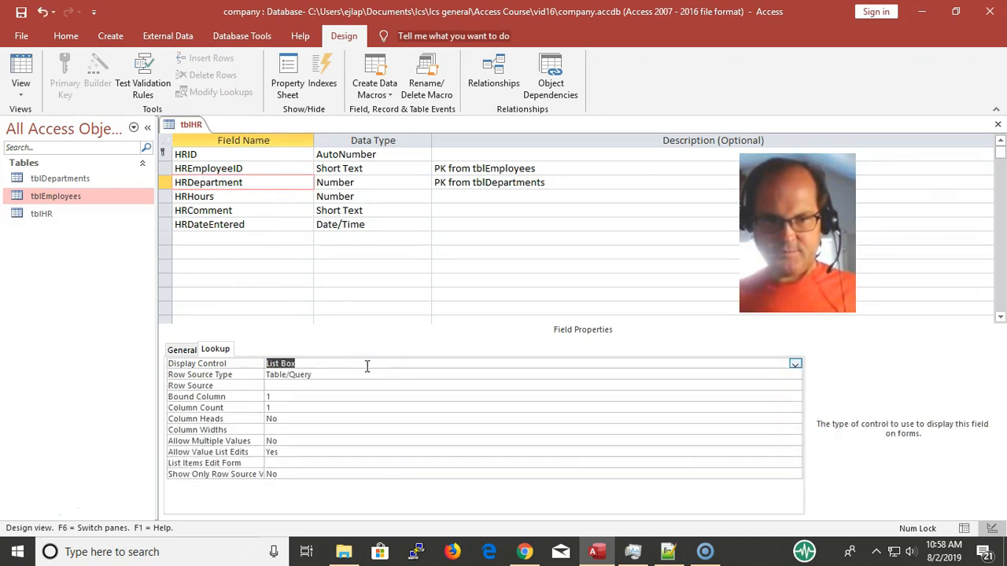
double_click(358, 364)
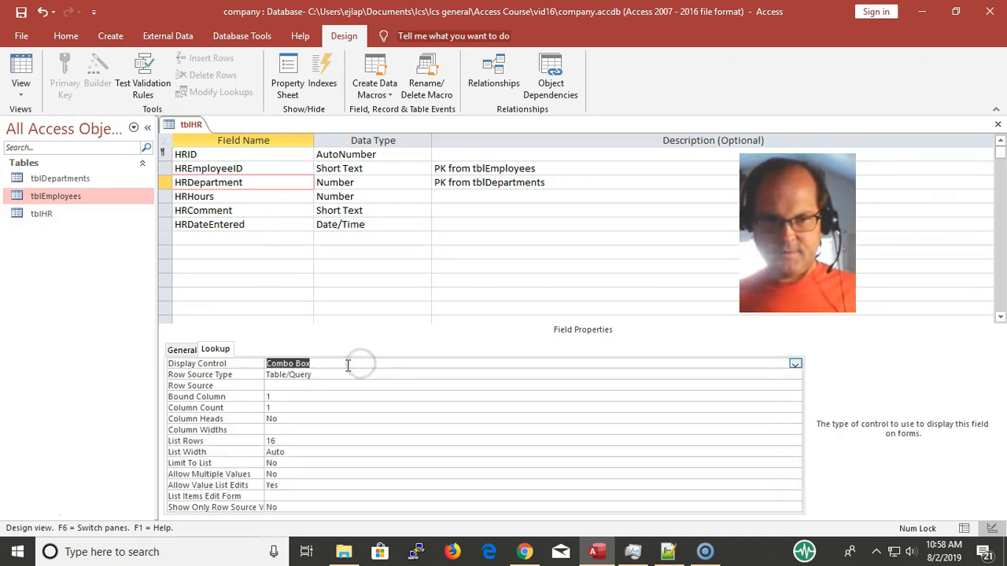
Step: Open the query builder for the HRDepartment row source and add the tblDepartments table to it
left_click(307, 375)
left_click(309, 385)
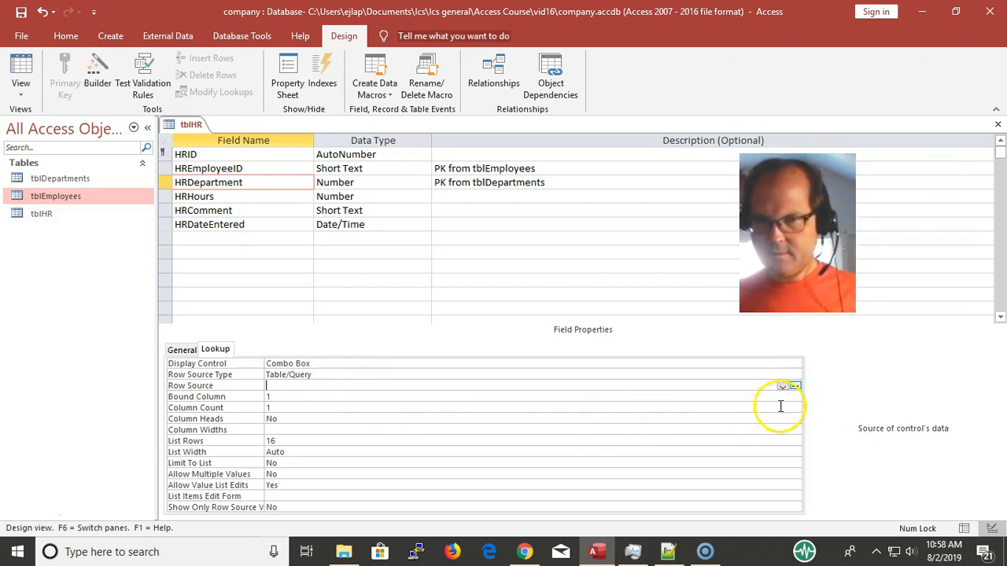
left_click(800, 391)
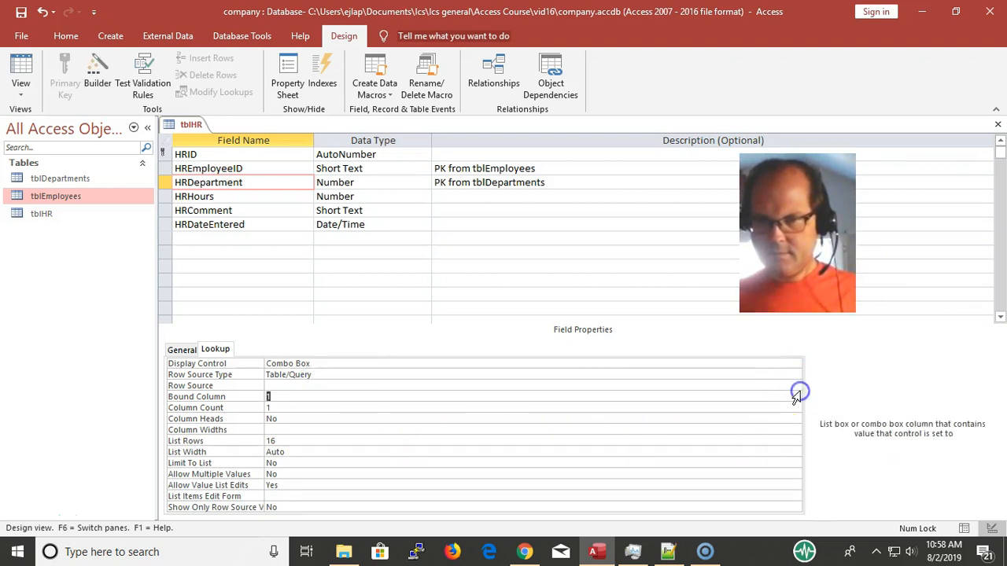
left_click(796, 386)
left_click(793, 386)
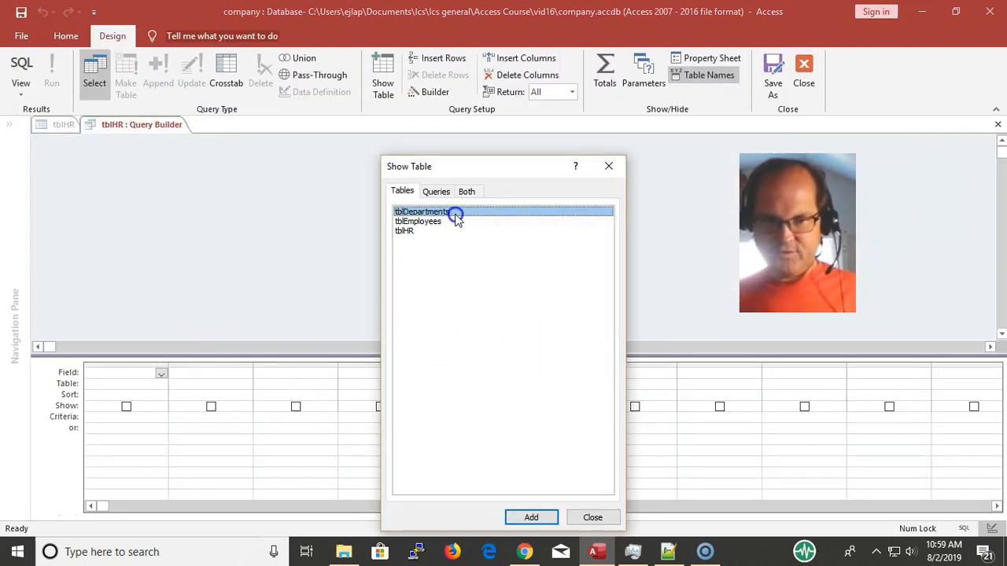
double_click(455, 215)
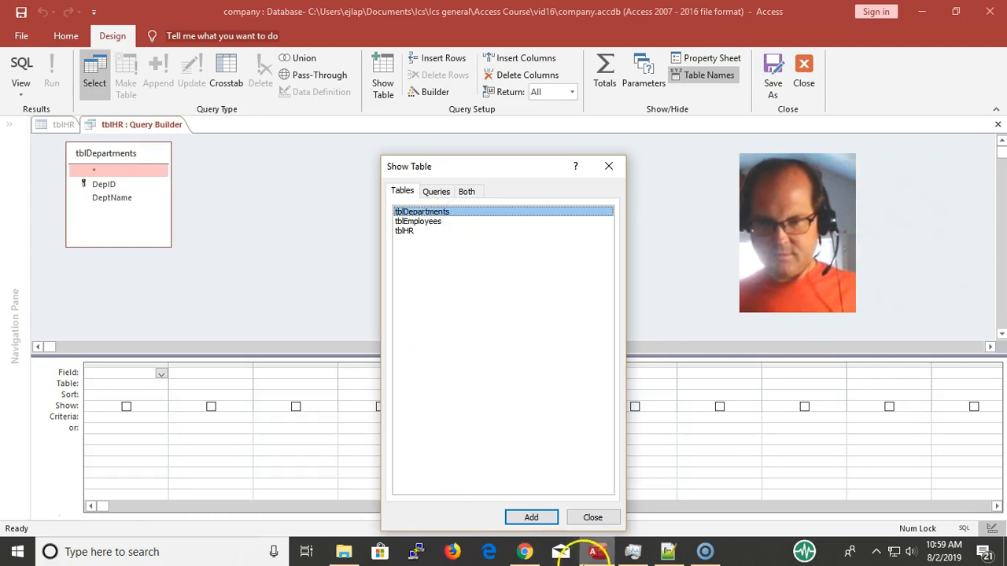
left_click(592, 518)
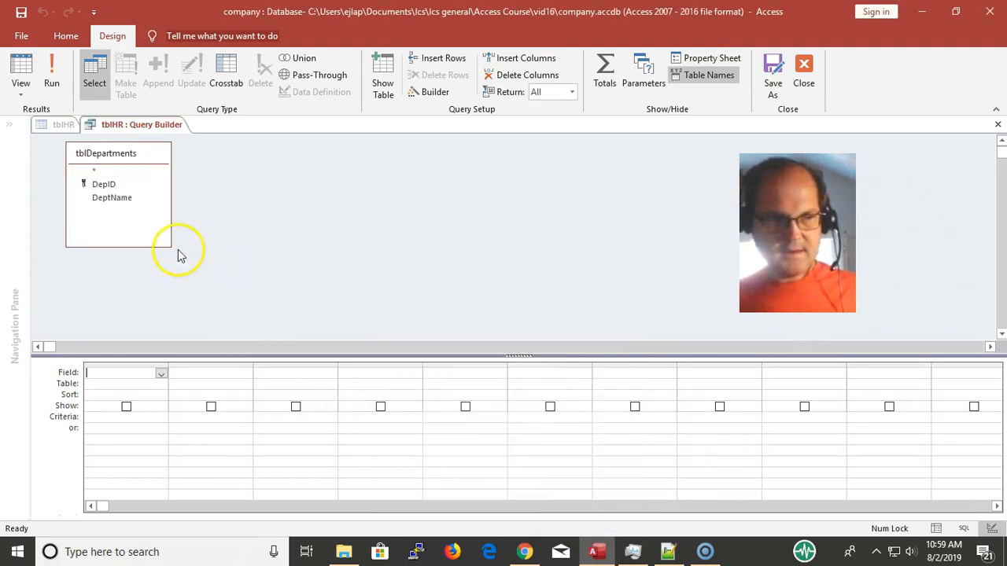
Step: Add DepID and DeptName to the query, run it and close the builder, keeping it as the HRDepartment row source
double_click(114, 186)
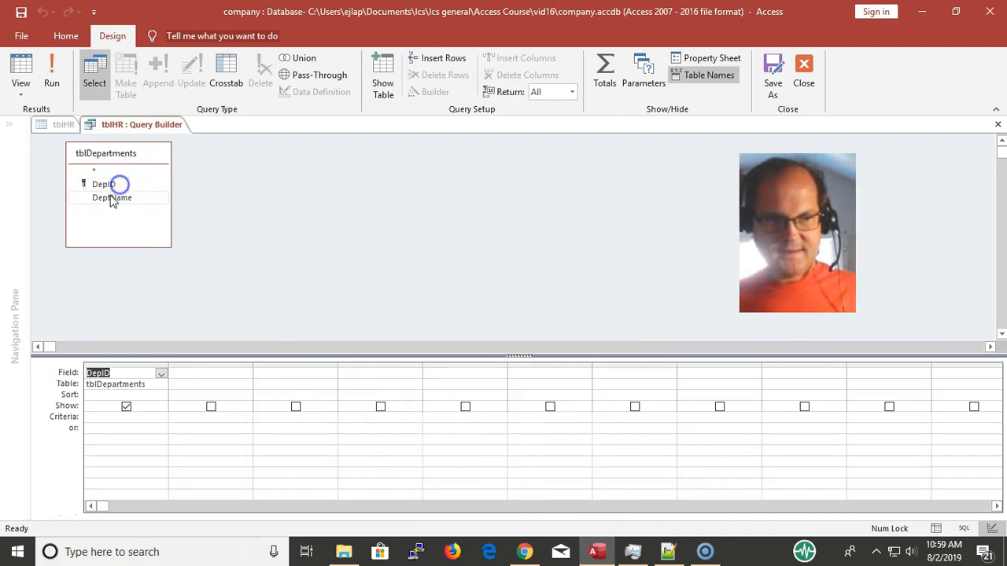
double_click(115, 199)
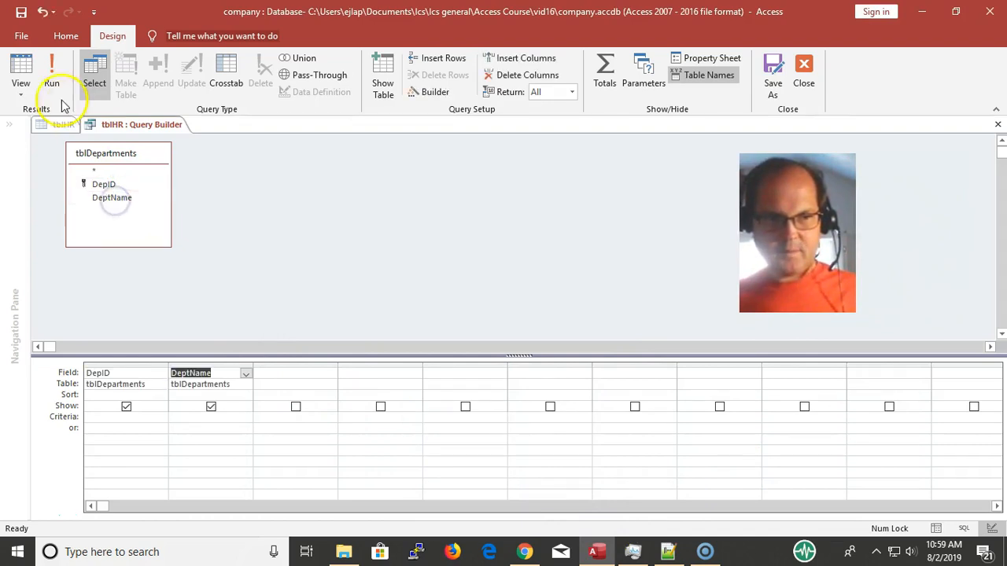
left_click(49, 75)
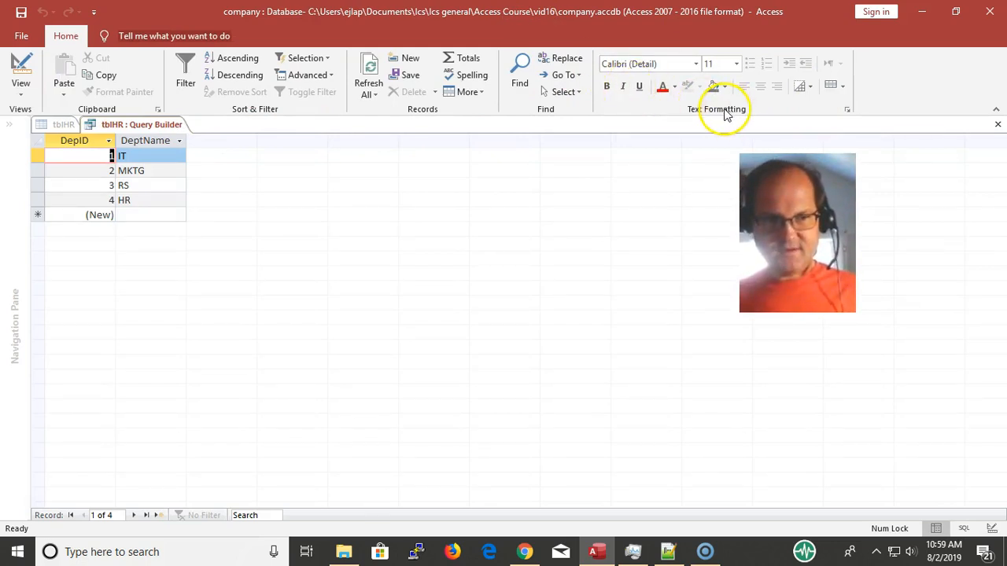
key("ctrl+w")
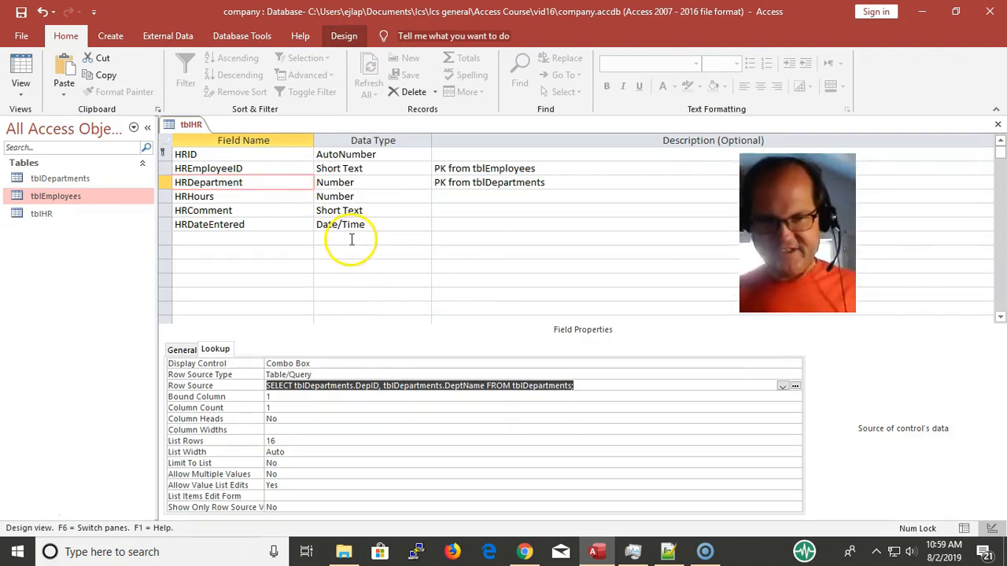
Step: Set the HRDepartment lookup's column count to 2, its column widths to 1";1" and its list width to 2"
left_click(307, 418)
left_click(256, 405)
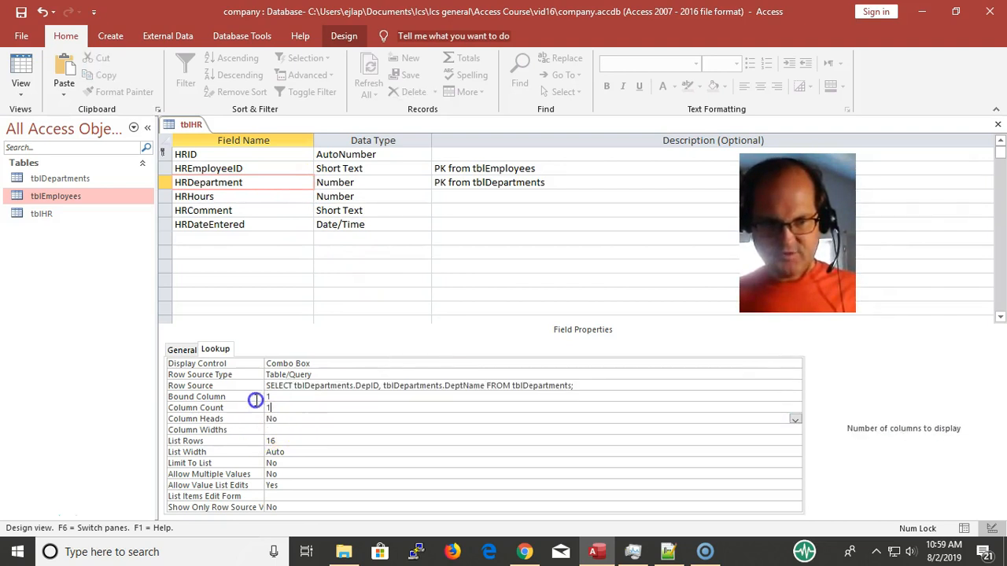
type("2")
key("Return")
key("Return")
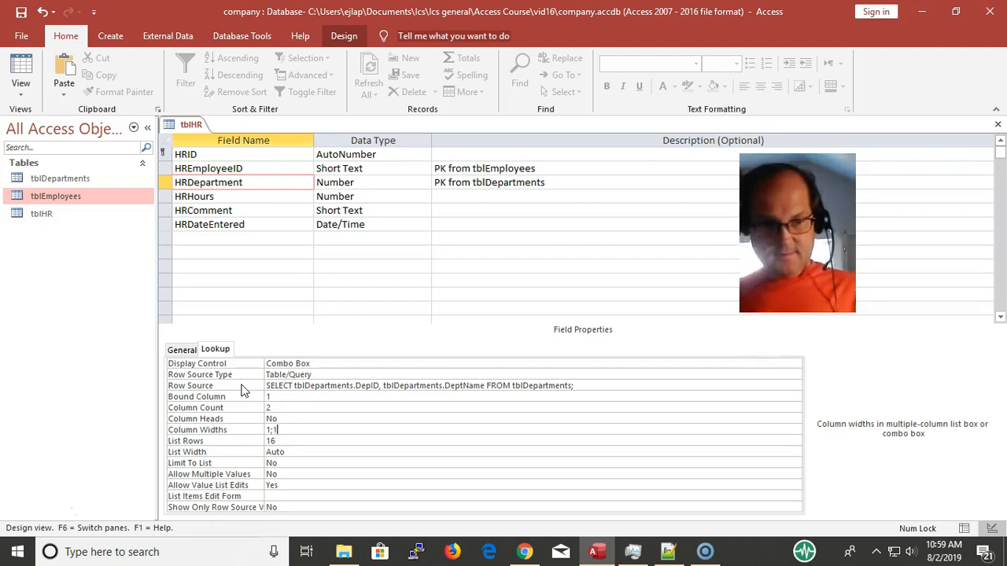
key("Down")
key("Down")
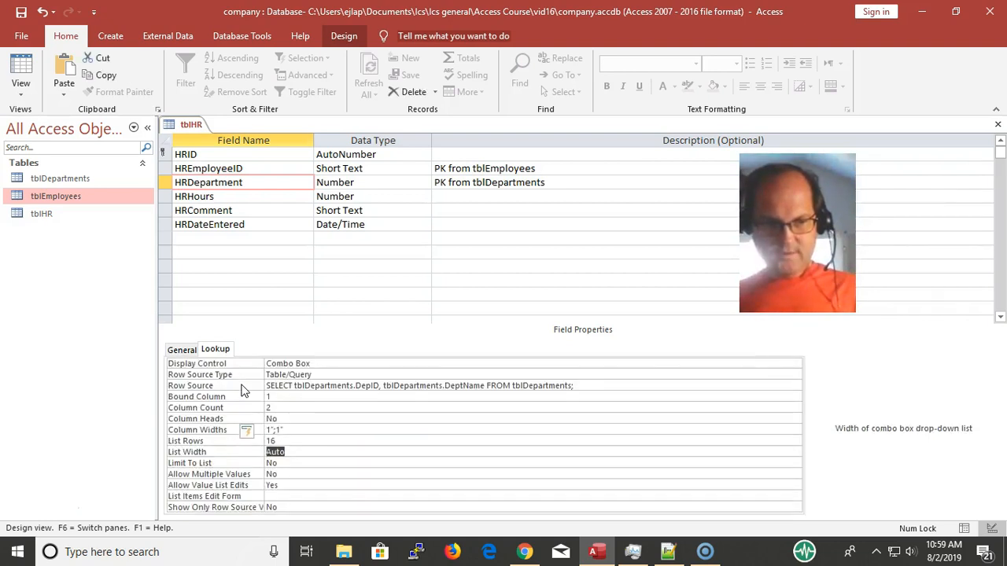
type("2")
key("Down")
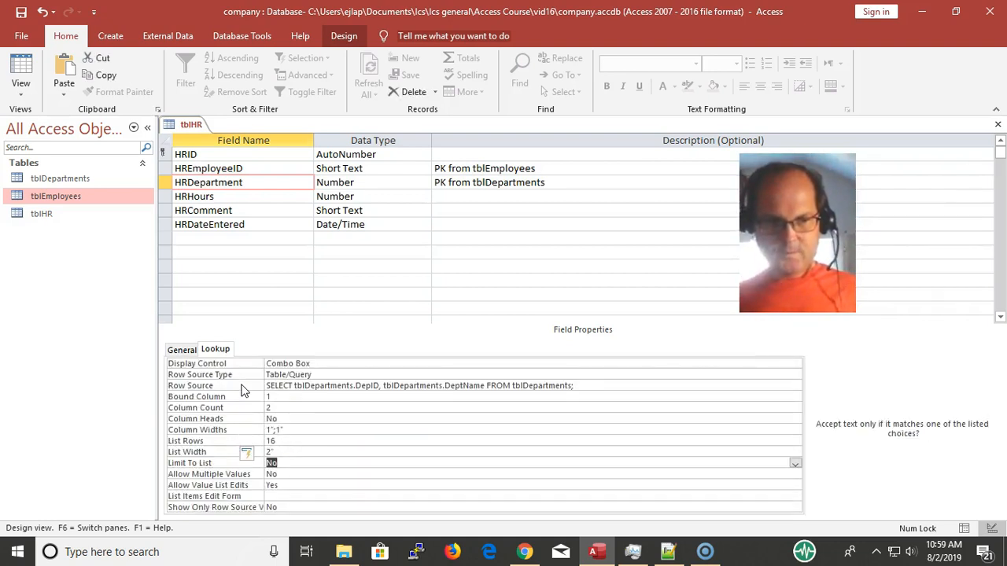
Step: Save tblHR, switch to its datasheet and choose department 2 (MKTG) in HRDepartment for the first two records
left_click(24, 75)
left_click(478, 320)
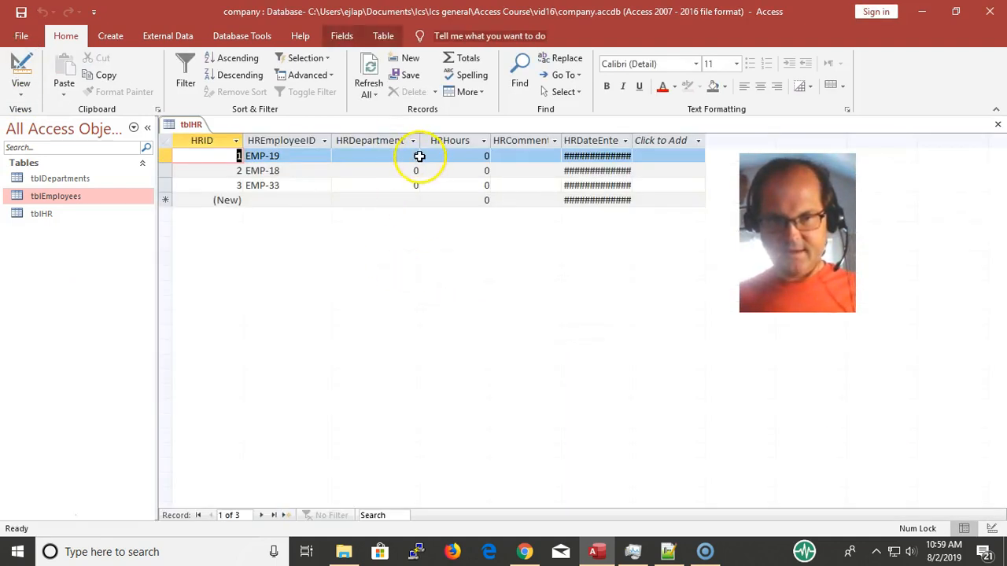
left_click(408, 156)
left_click(411, 157)
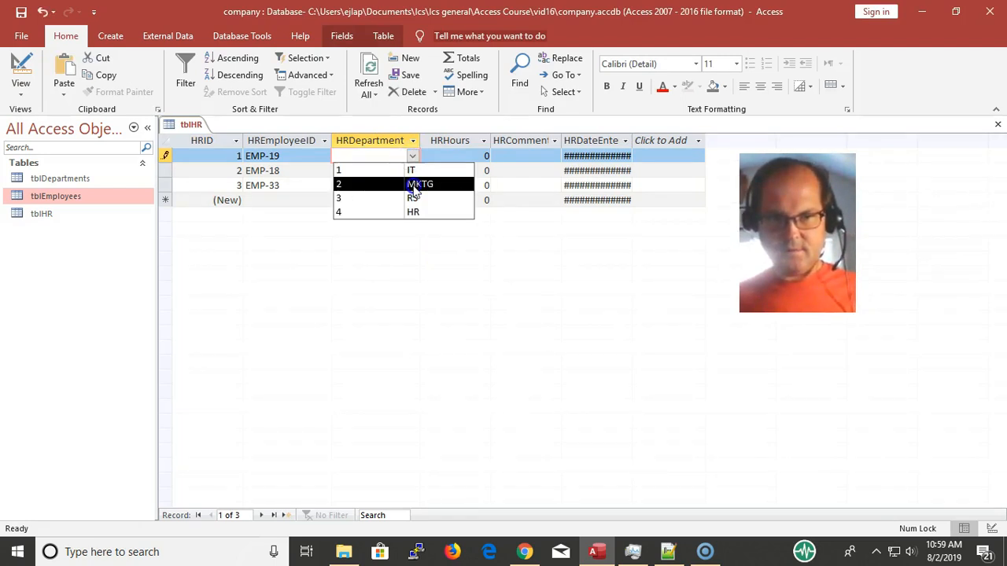
left_click(413, 185)
left_click(412, 171)
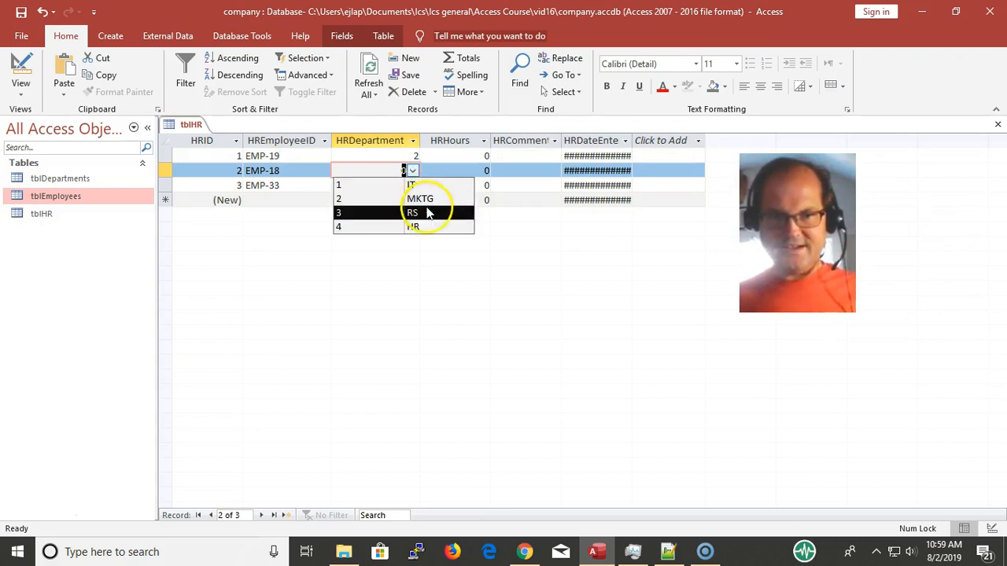
left_click(379, 198)
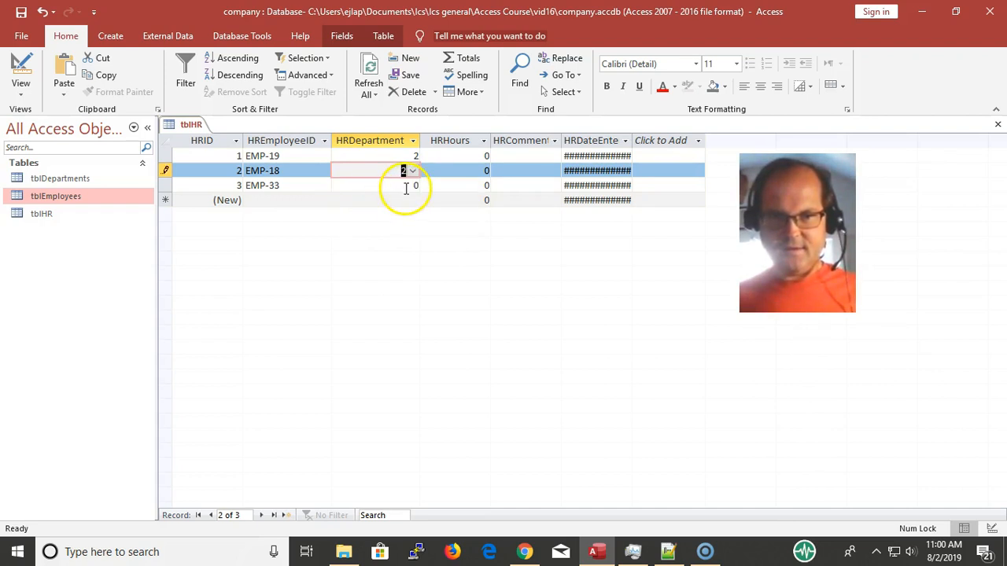
left_click(399, 201)
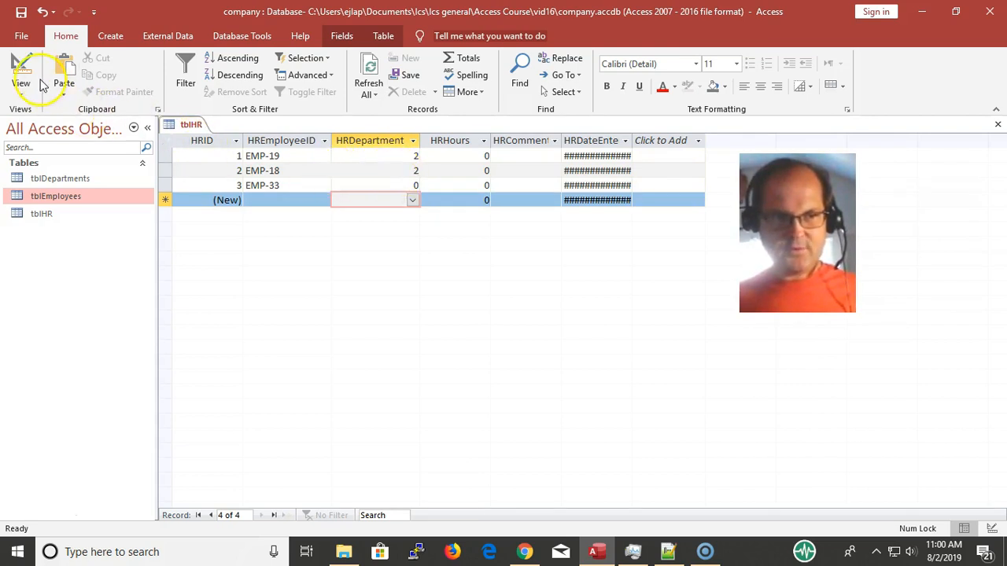
left_click(403, 156)
left_click(412, 156)
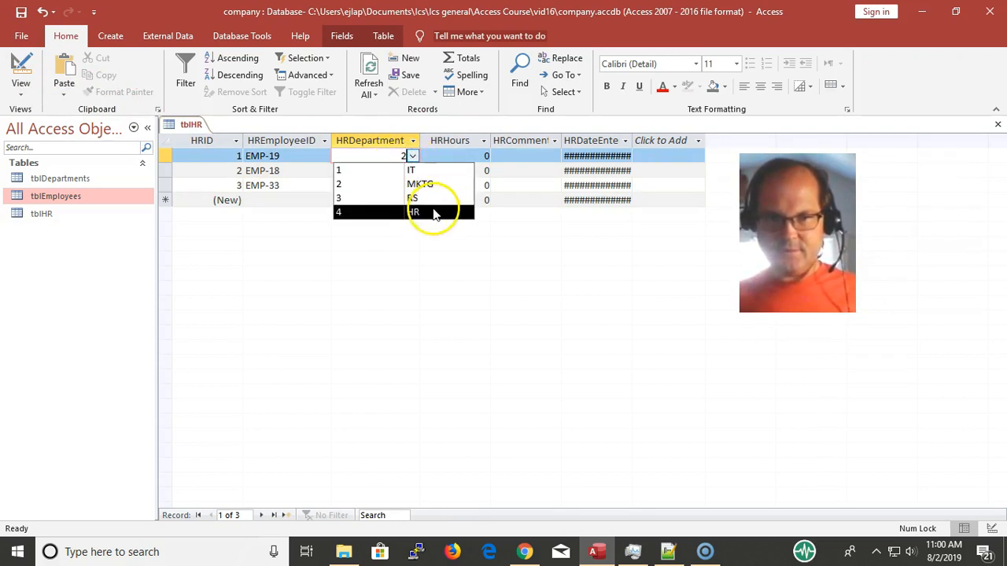
Step: Return to the design of tblHR and set the HRDepartment lookup's column widths to 0";1"
left_click(21, 69)
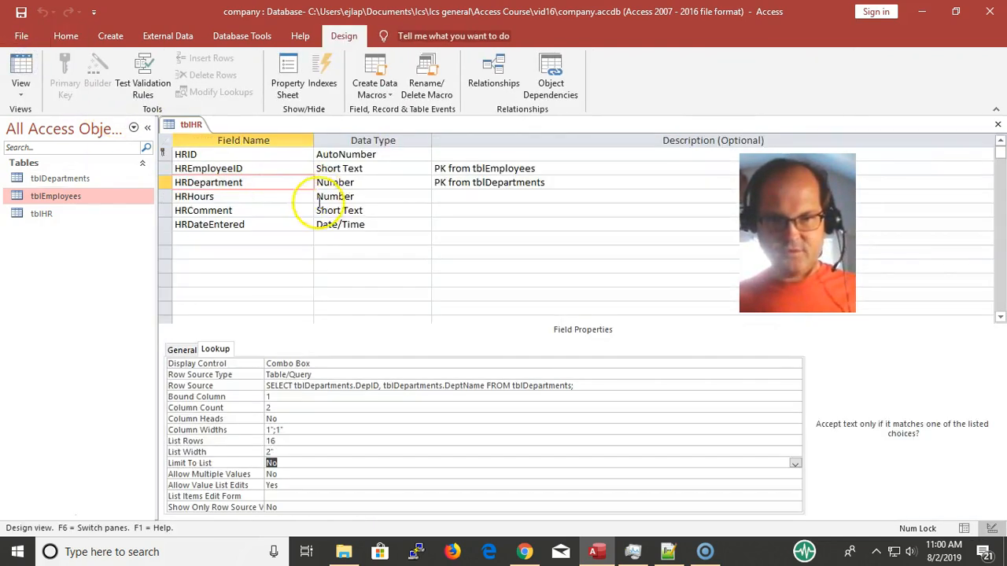
left_click(277, 408)
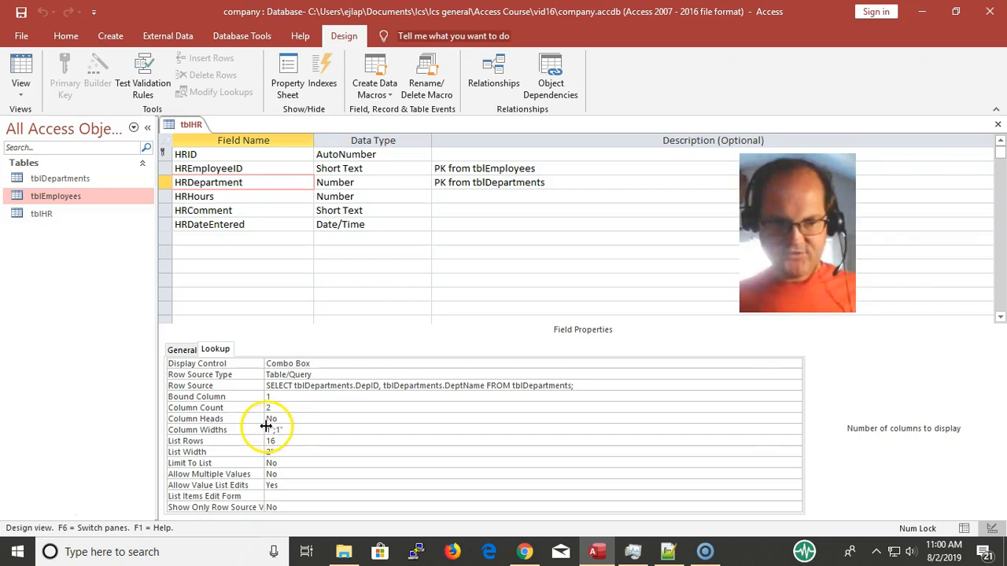
left_click(271, 431)
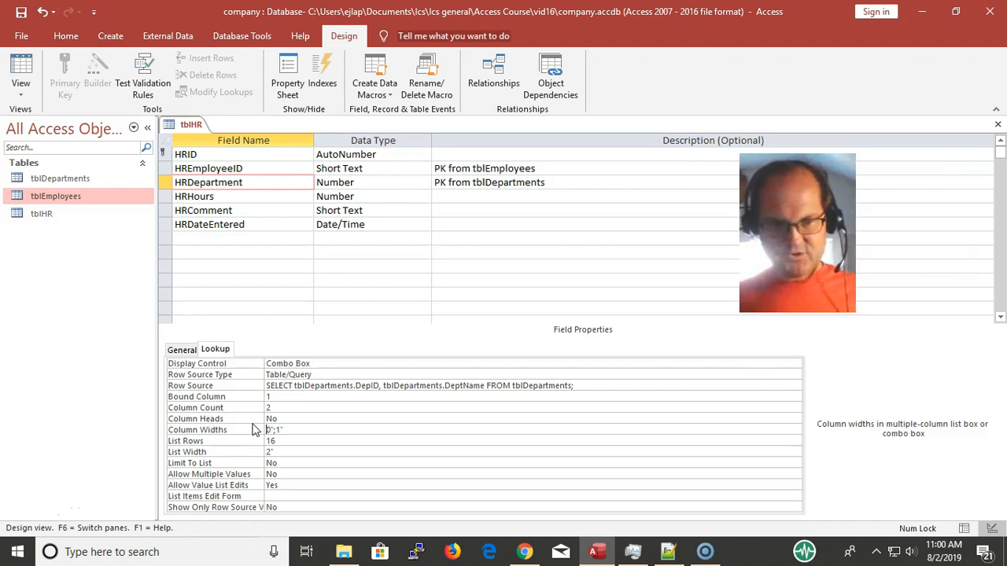
type("0;1")
key("Tab")
key("Tab")
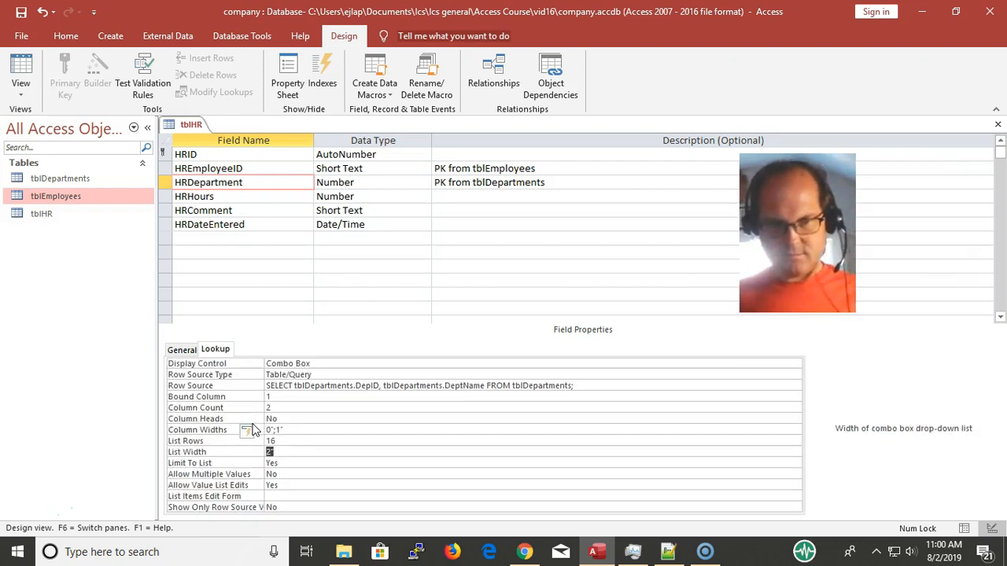
Step: Set the HRDepartment lookup's list width to 1"
key("Down")
key("Up")
key("Up")
key("Up")
key("Down")
key("Down")
key("Down")
key("Up")
key("Up")
key("Up")
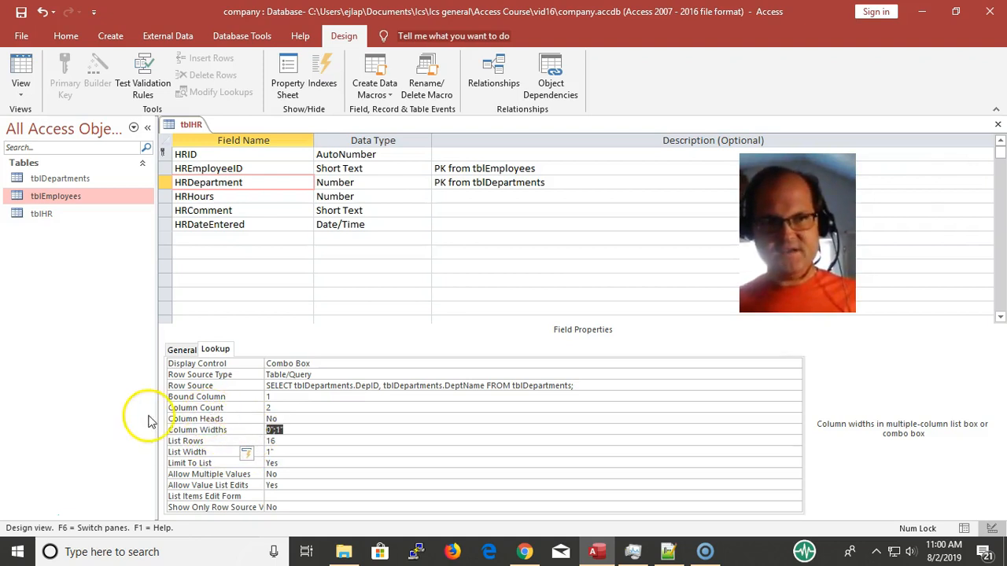
Step: Save tblHR, open its datasheet and set HRDepartment to RS for the second record and IT for the third
left_click(21, 71)
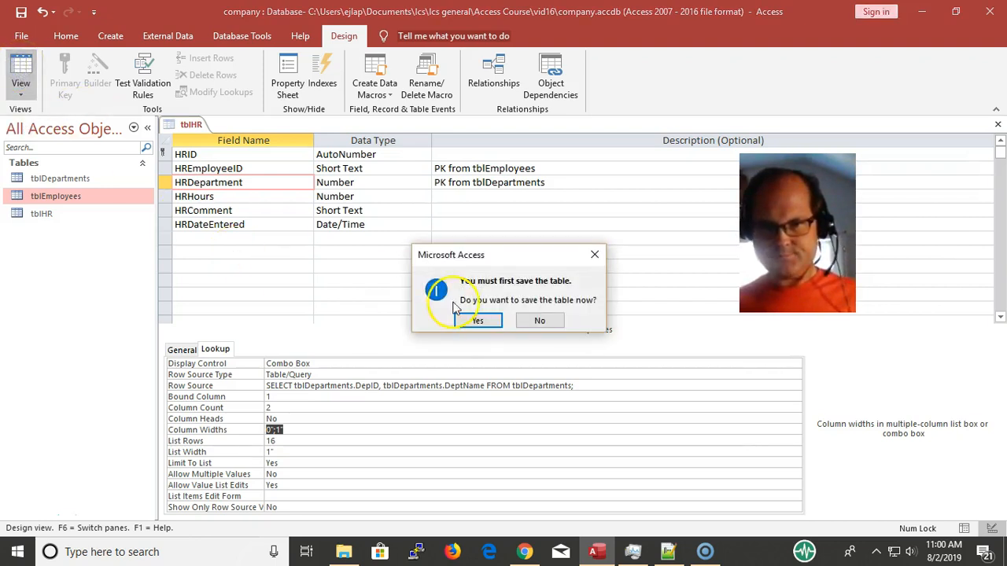
left_click(478, 321)
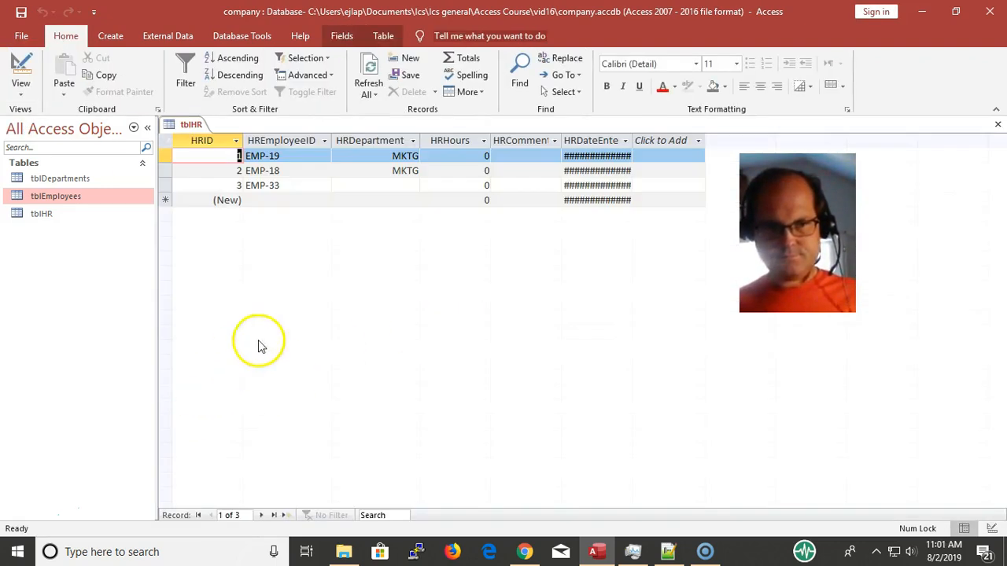
left_click(400, 157)
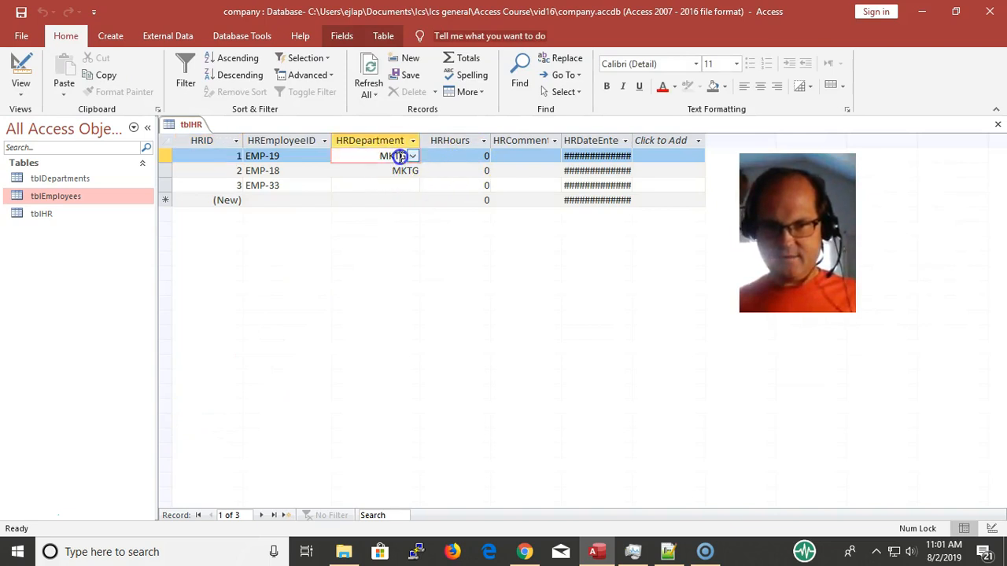
left_click(366, 168)
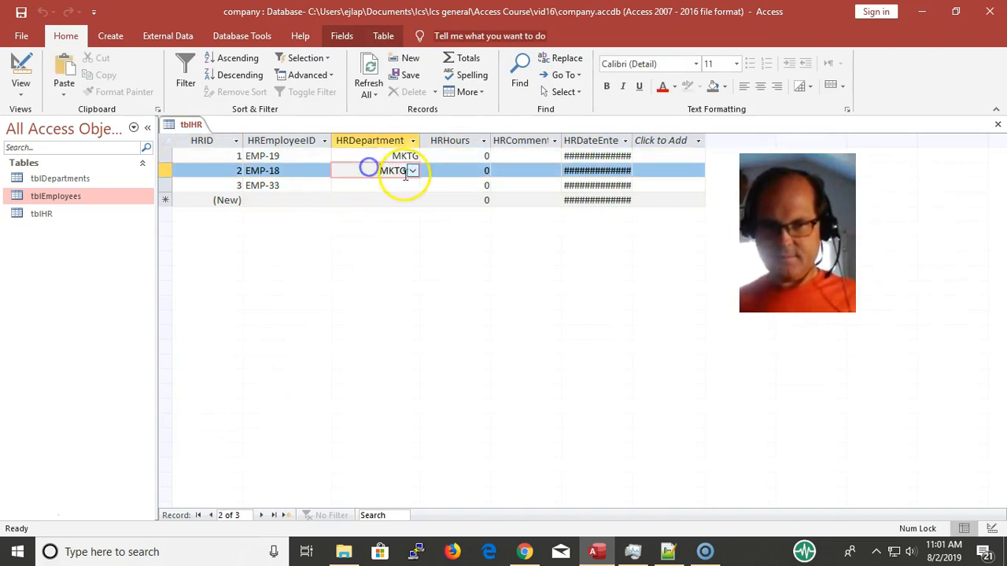
left_click_drag(417, 174, 420, 181)
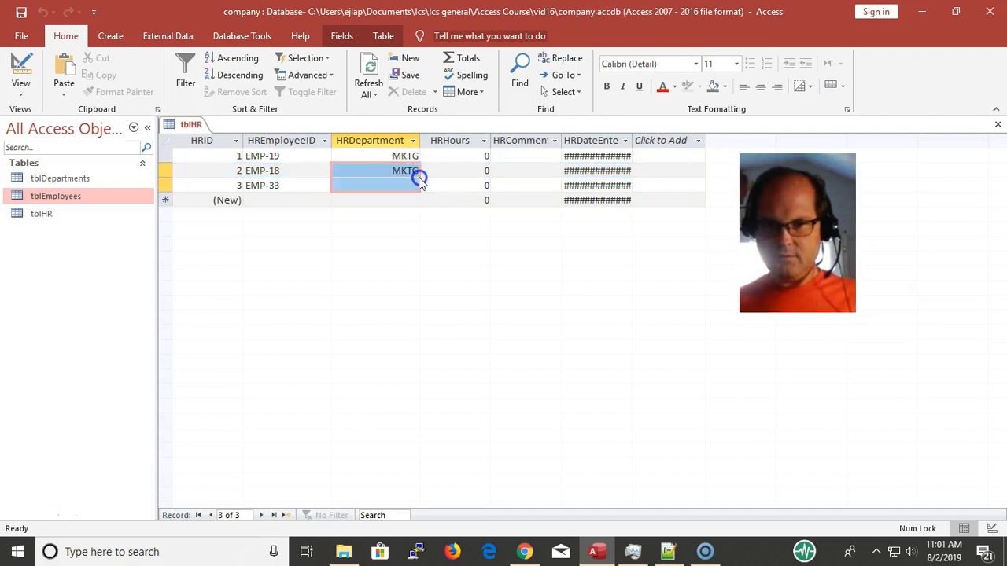
left_click(412, 171)
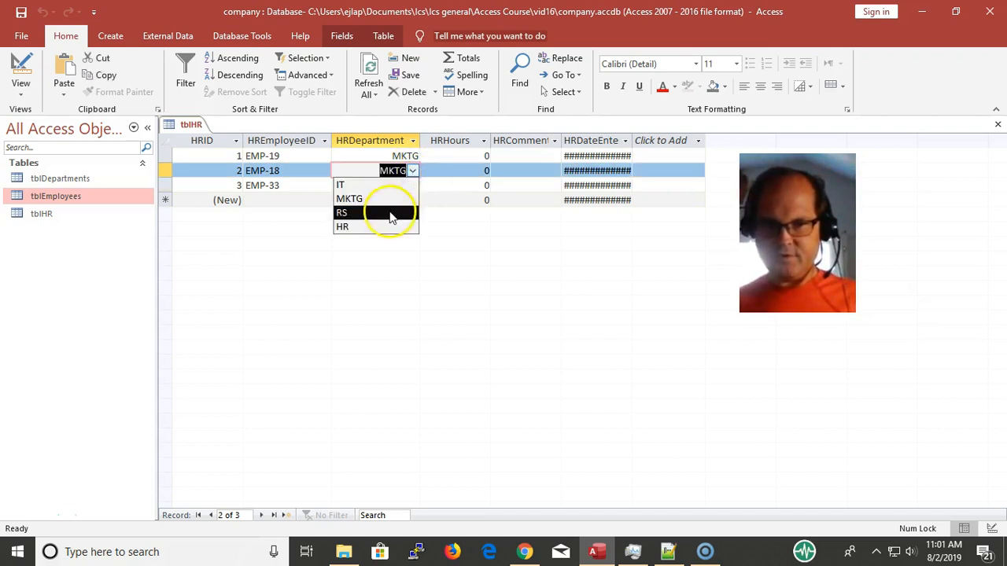
left_click(394, 214)
left_click(406, 187)
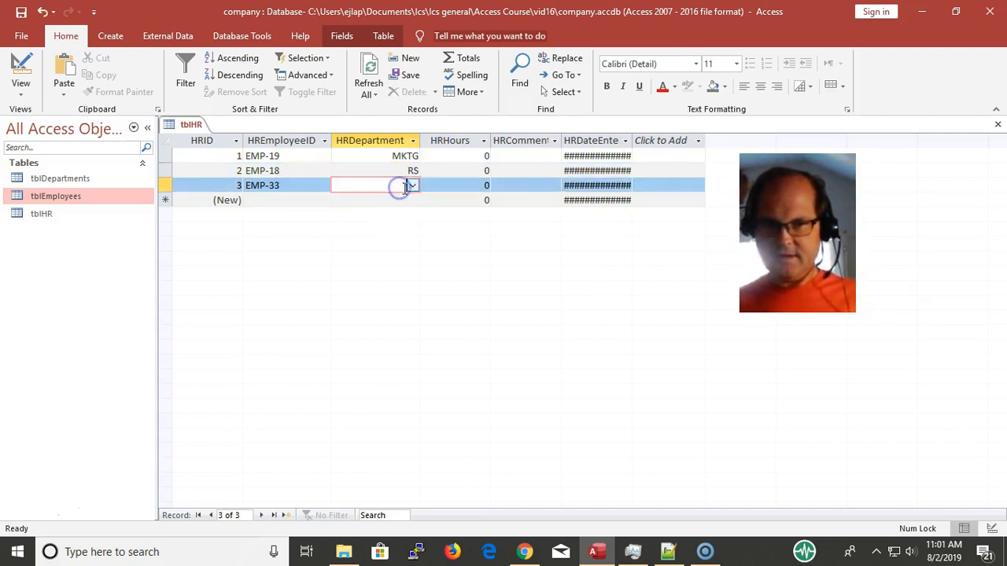
left_click(411, 187)
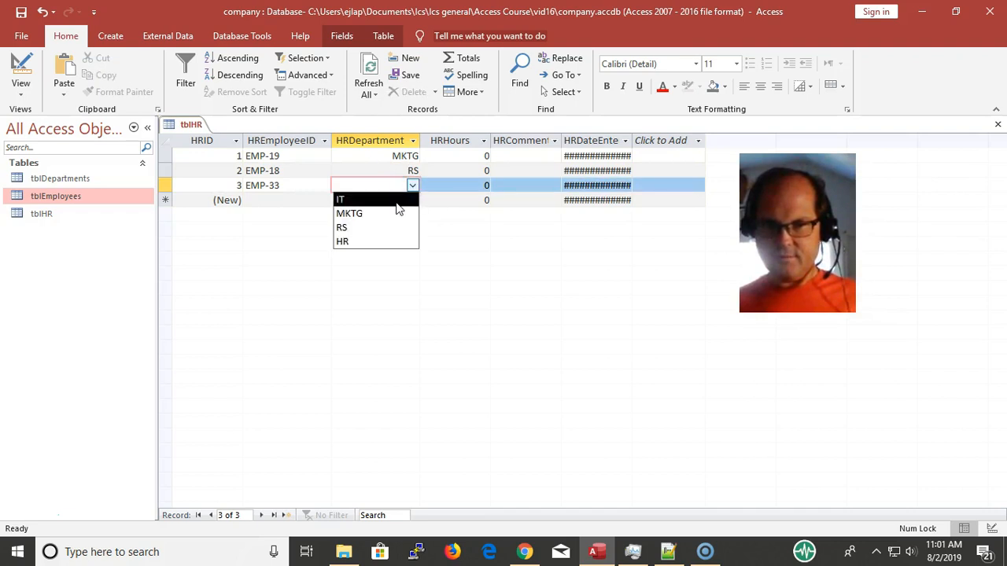
left_click(397, 202)
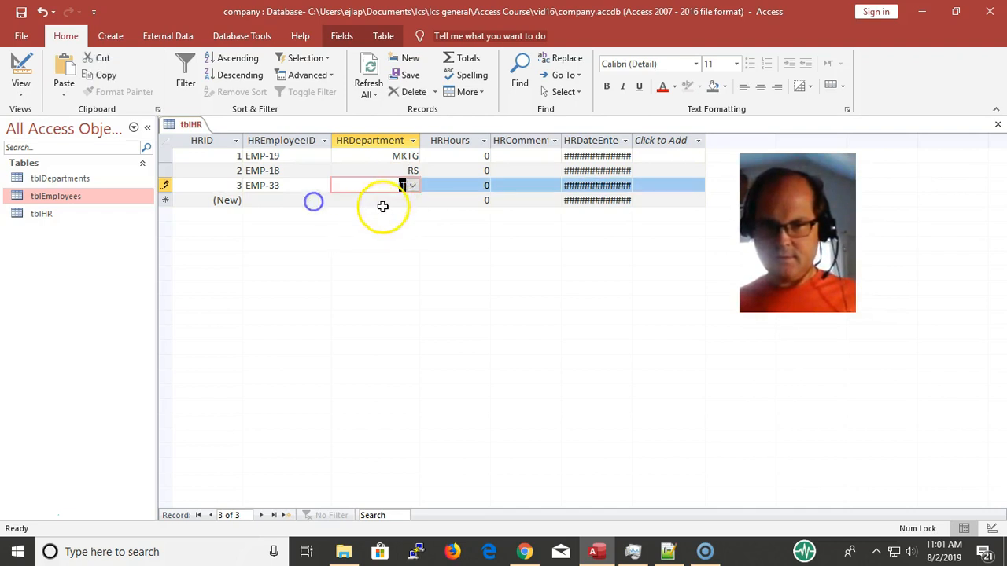
Step: Add a fourth tblHR record with the third employee in the HREmployeeID list and HR as the department
left_click(260, 199)
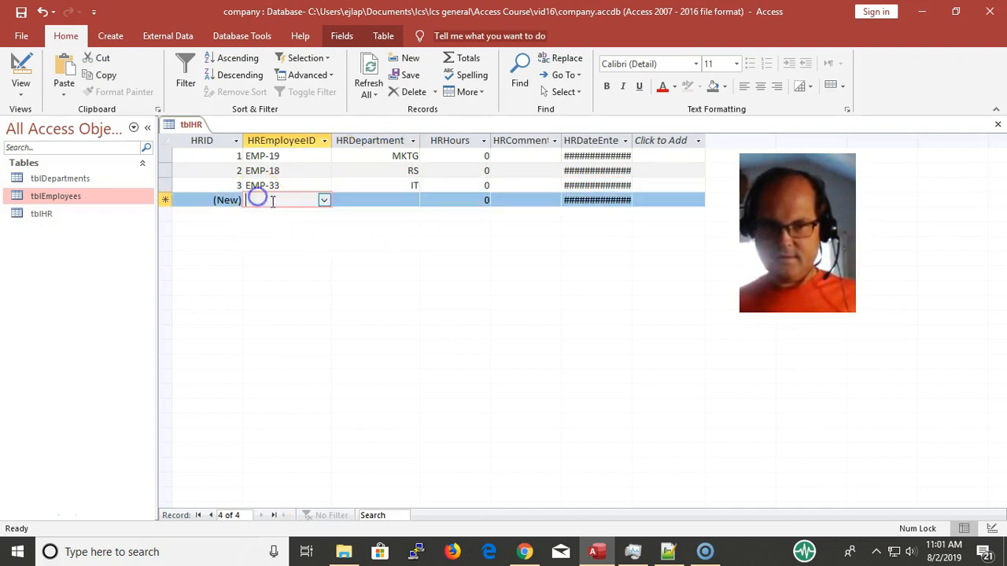
left_click(325, 201)
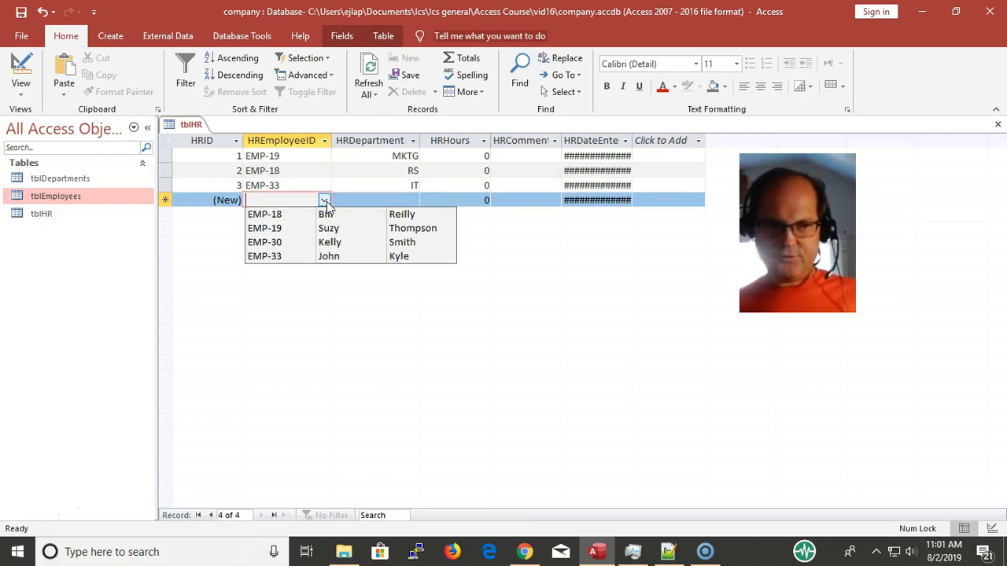
left_click(332, 242)
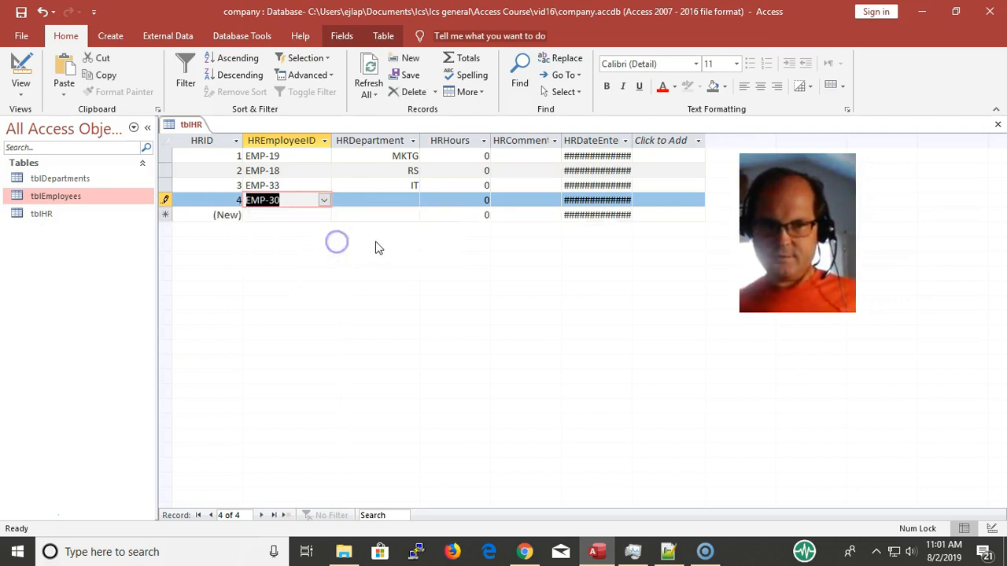
left_click(398, 199)
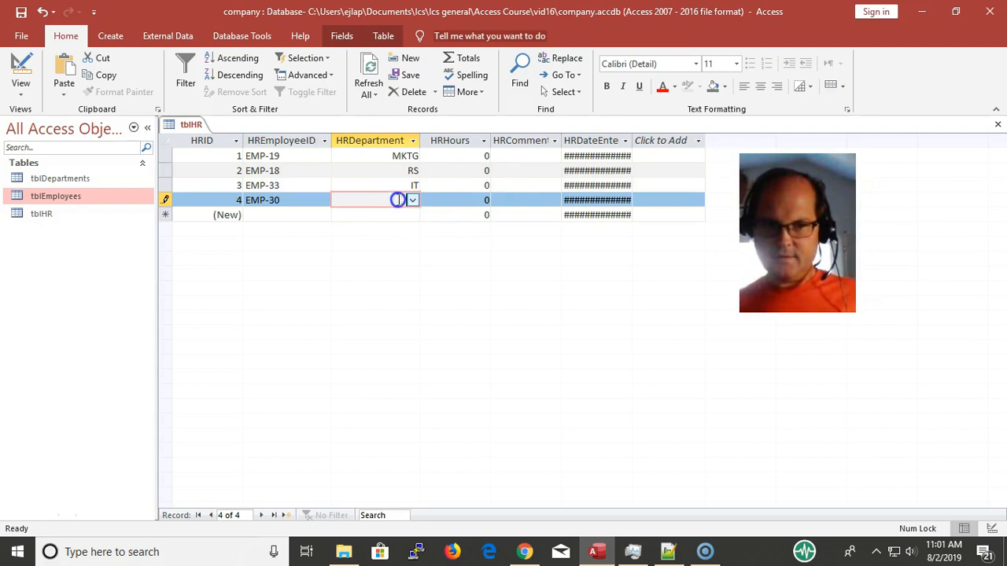
left_click(408, 200)
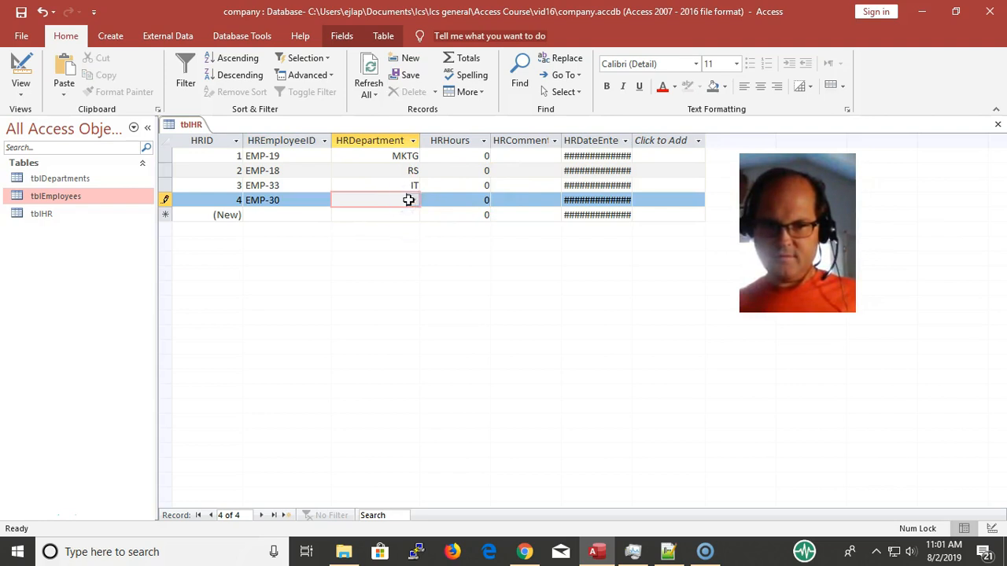
left_click(413, 200)
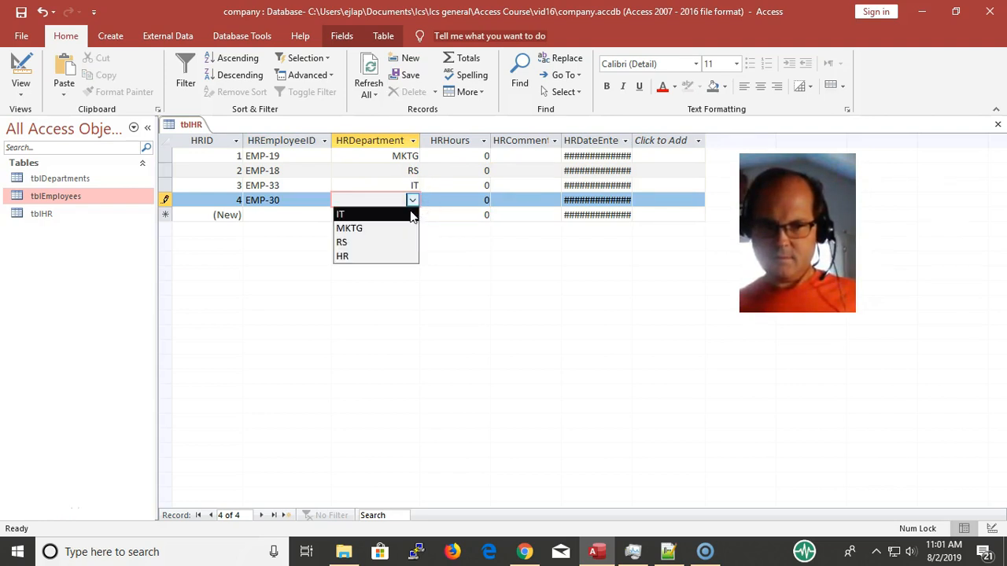
left_click(396, 256)
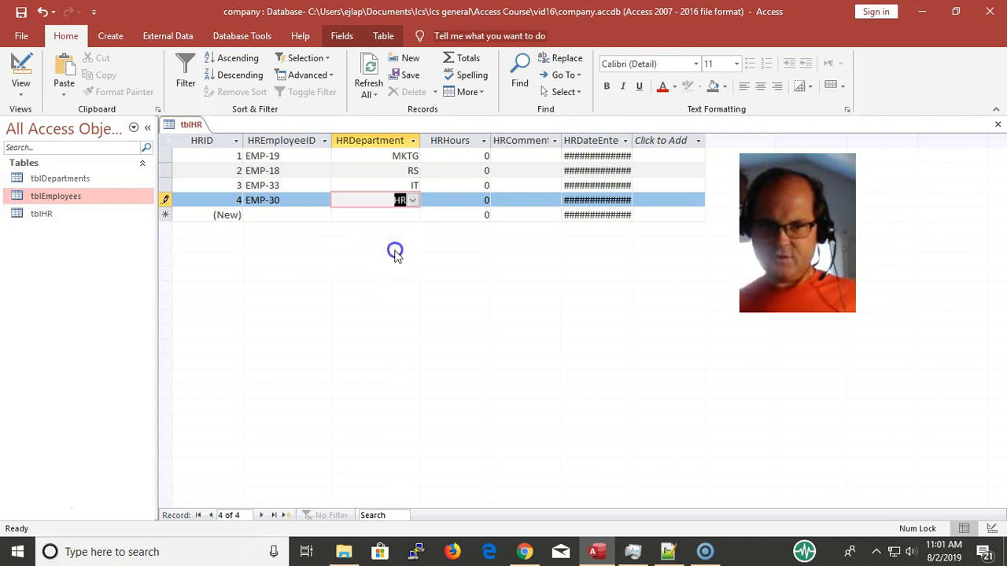
left_click(455, 214)
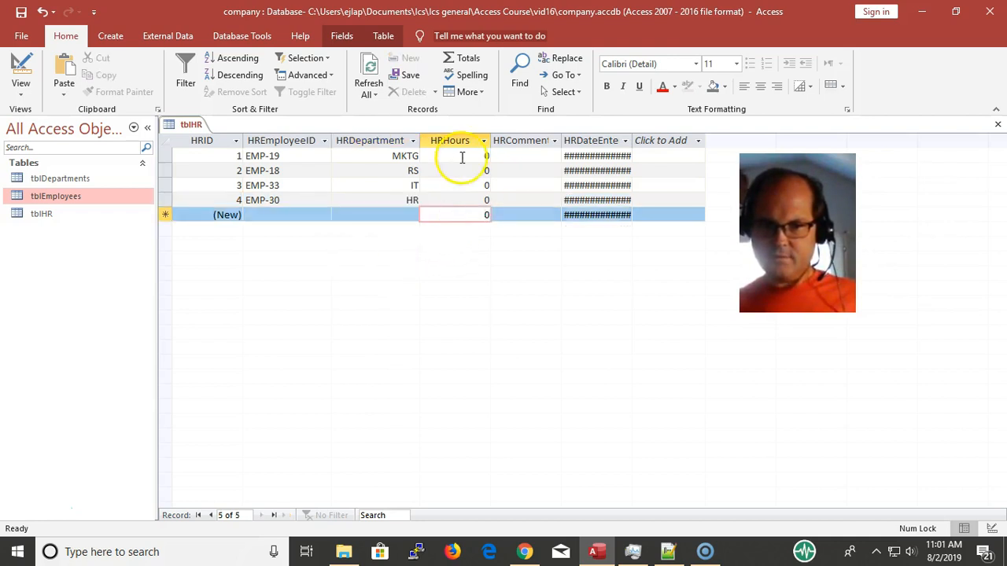
Step: Enter HRHours for the four existing tblHR records as 12, 40, 15 and 30, in order
left_click_drag(533, 171, 533, 172)
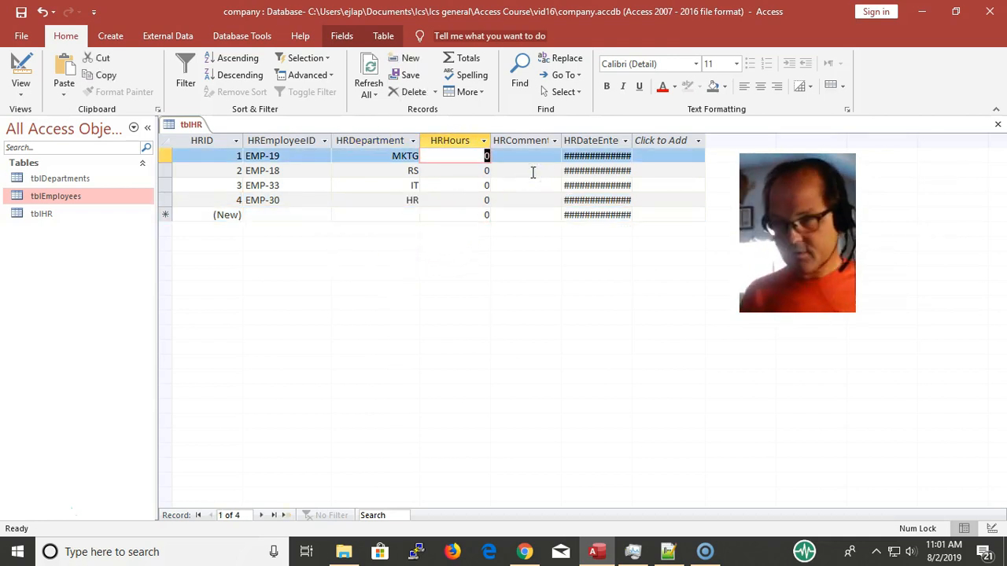
type("12")
key("Down")
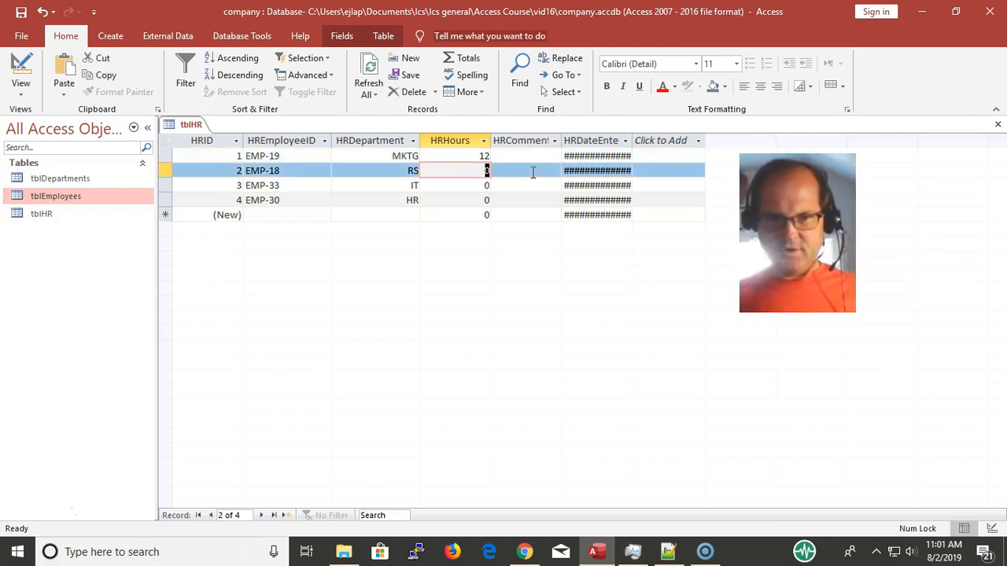
type("4")
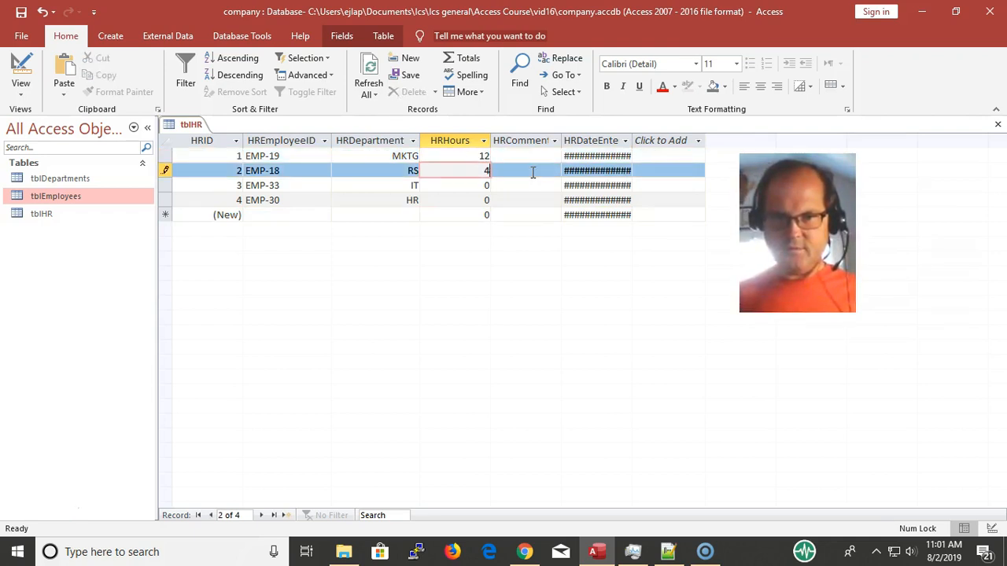
type("0")
key("Down")
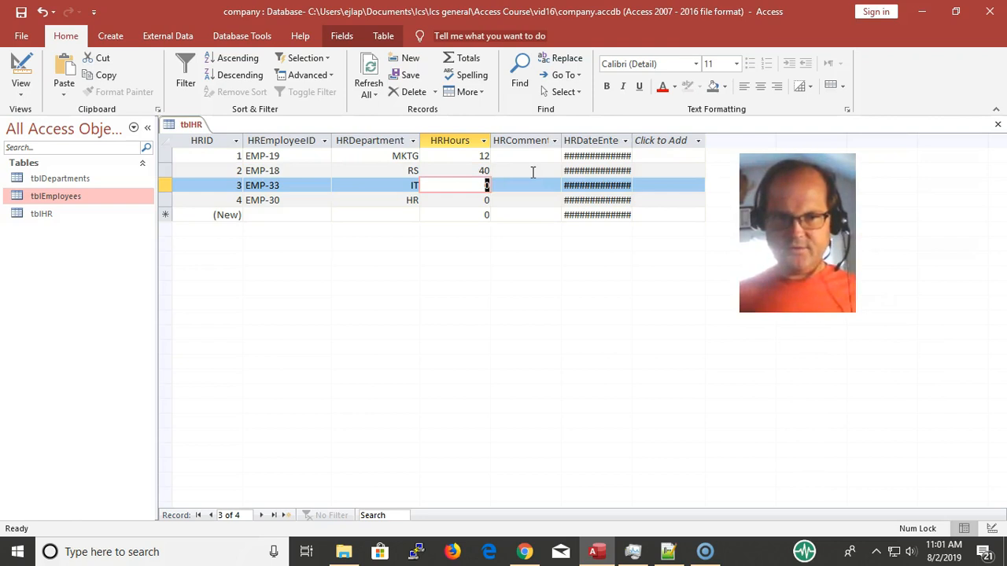
type("15")
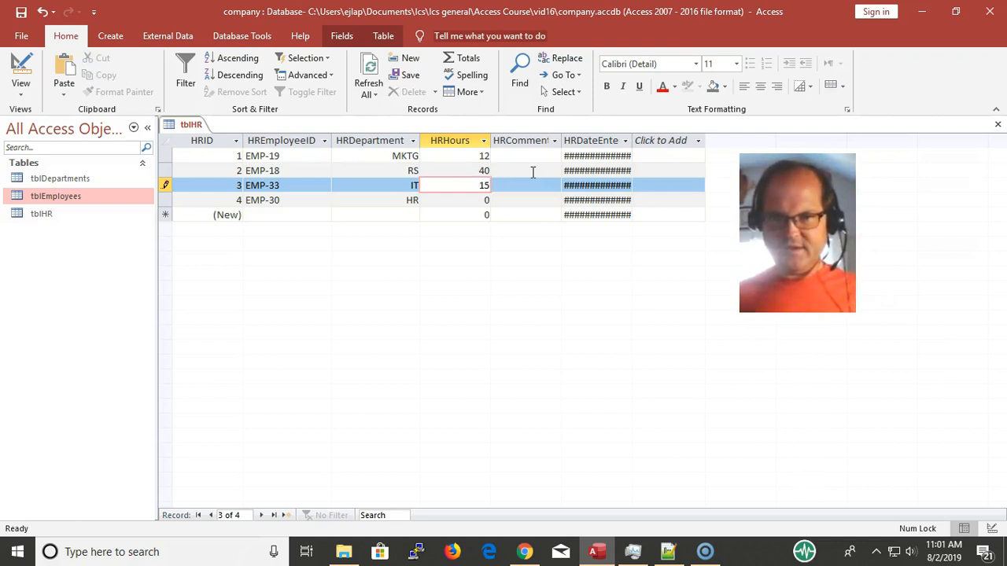
key("Down")
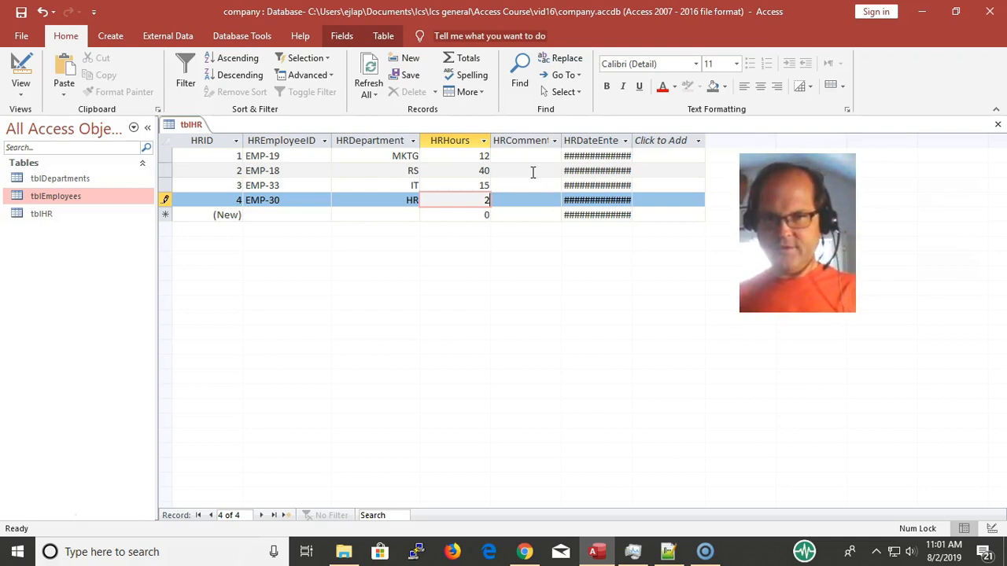
key("Down")
Step: Enter the comment "off part of the week" in HRComment for the first tblHR record
key("Up")
key("Tab")
key("Up")
key("Up")
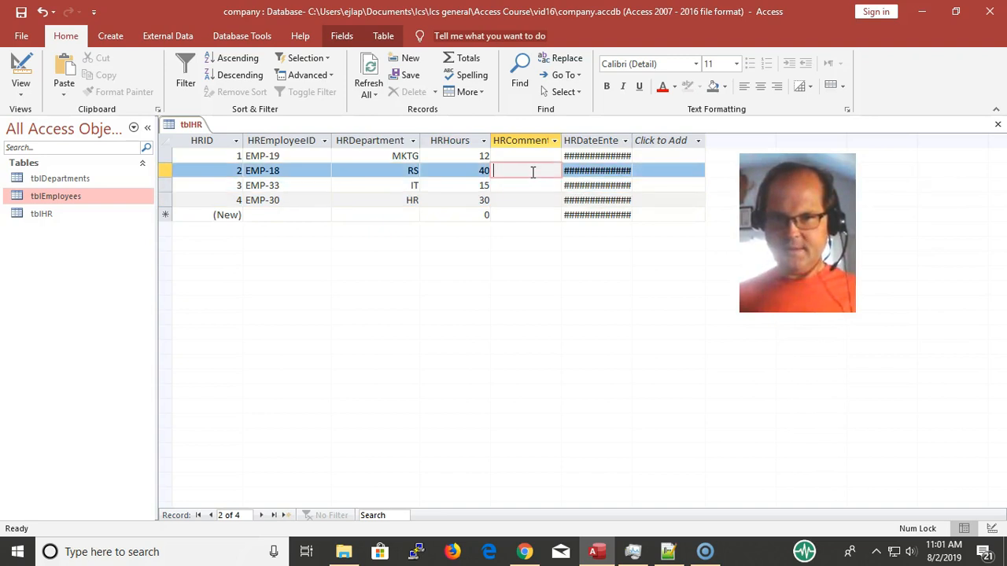
key("Up")
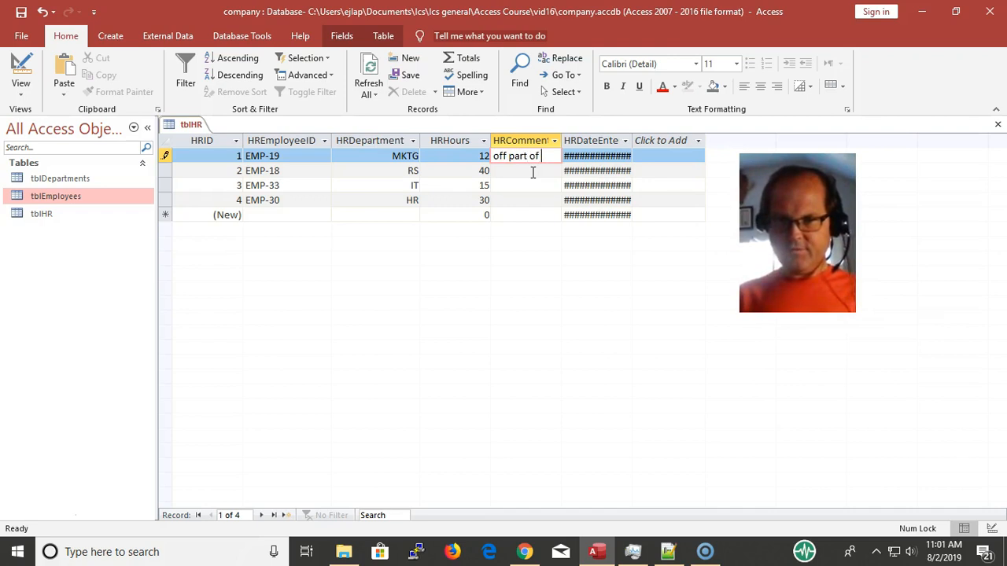
type("week")
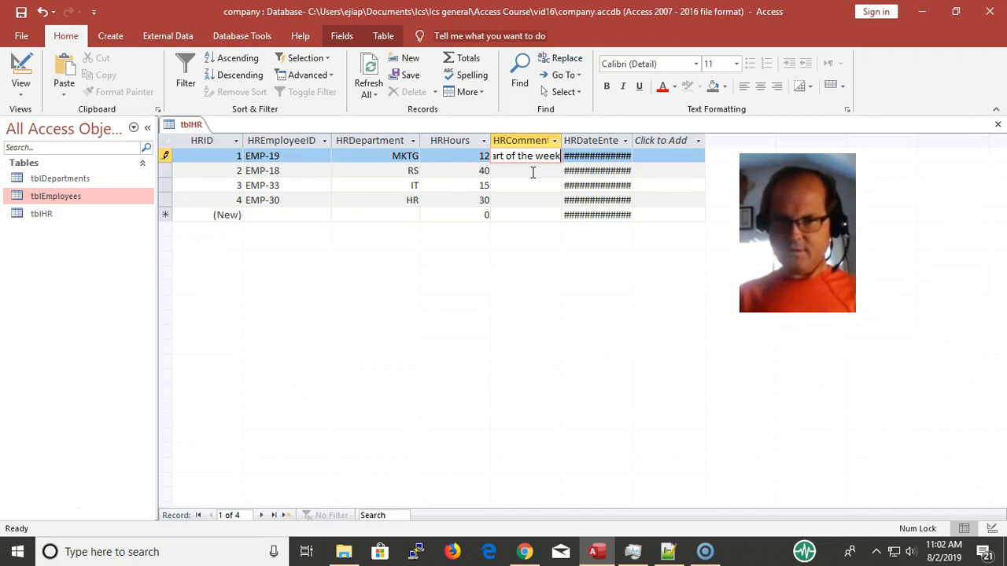
Step: Enter the comment "called in sick" in HRComment for the third tblHR record
key("Down")
key("Down")
key("Down")
key("Up")
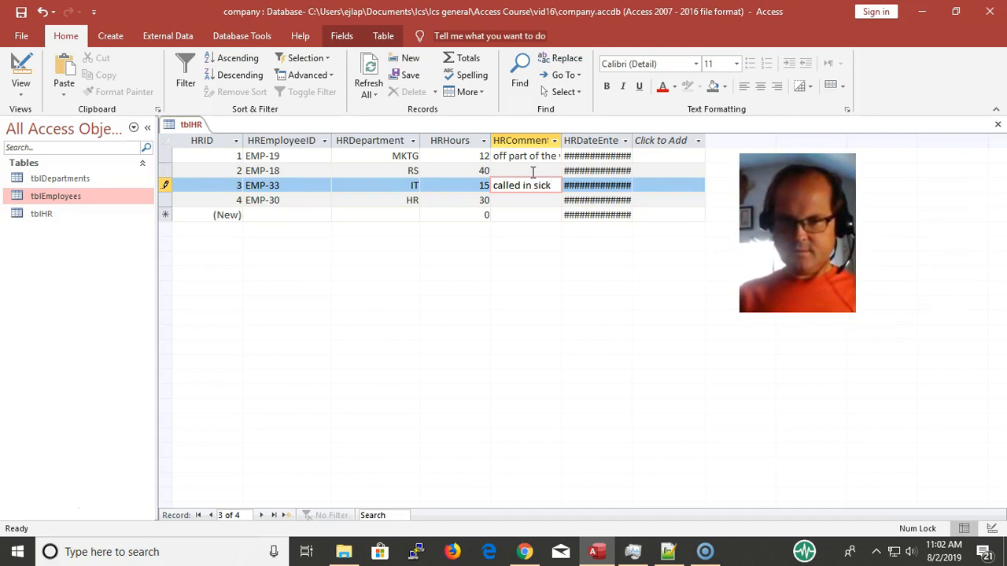
key("Tab")
key("Down")
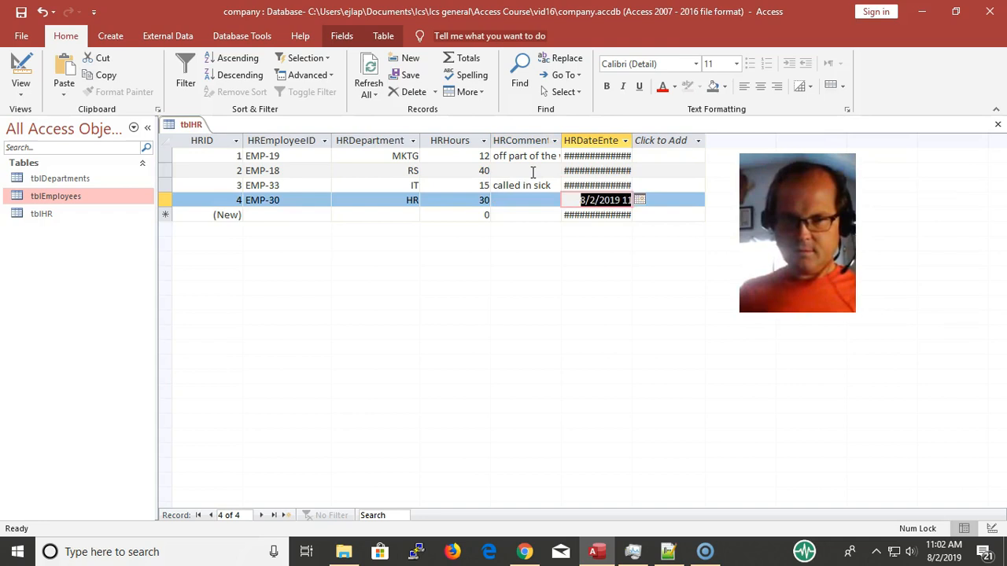
Step: Enter the comment "congrats on the full week" in HRComment for the second tblHR record and commit it
key("shift+Tab")
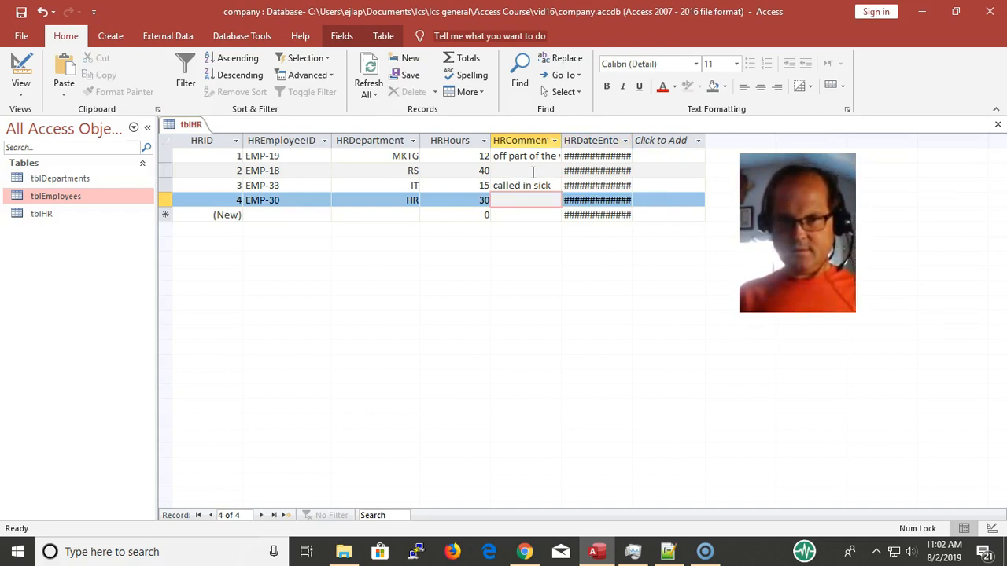
key("Up")
key("Up")
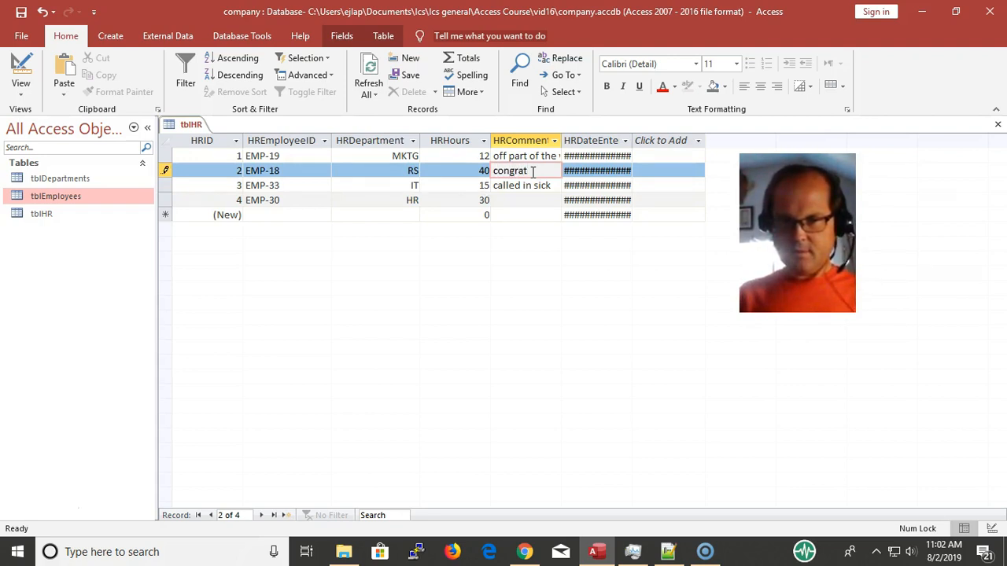
type("congrats on the ")
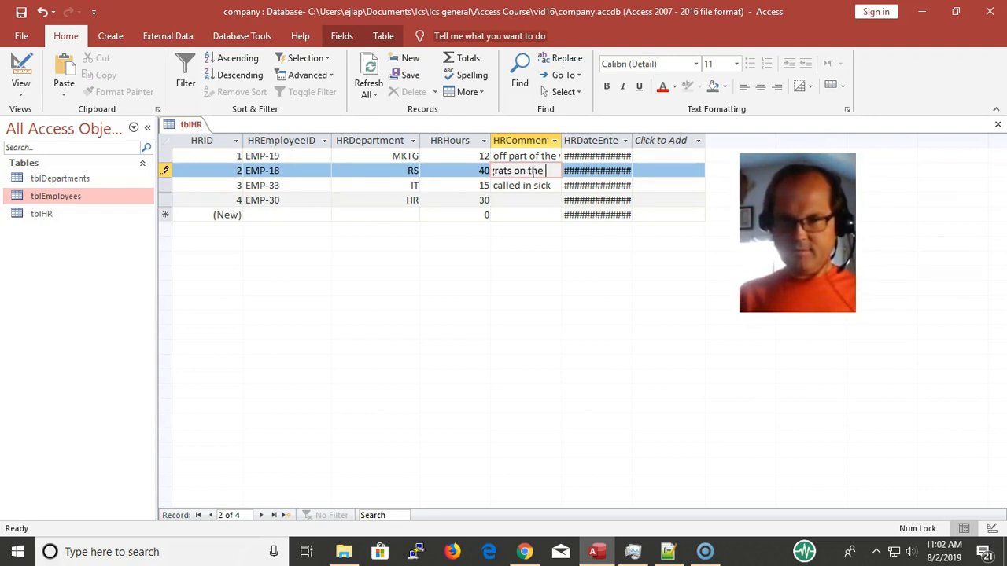
type("full week")
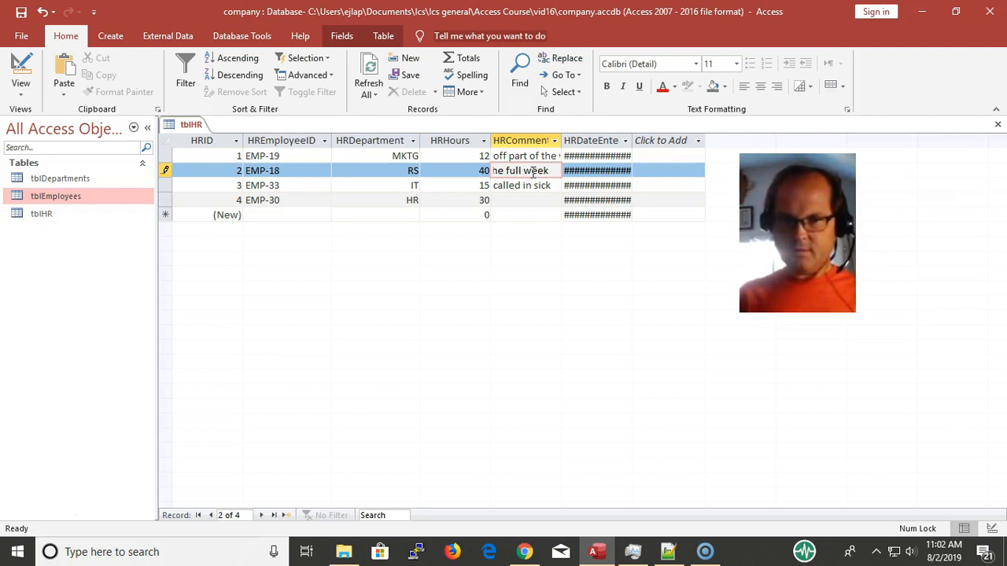
key("Down")
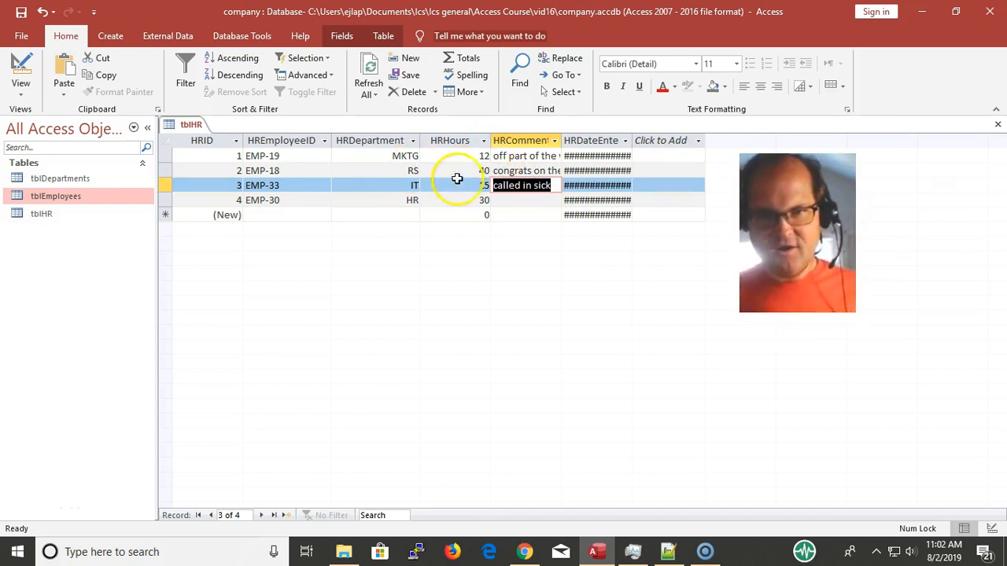
Step: Widen the HRComment column to fit its longest comment
double_click(561, 141)
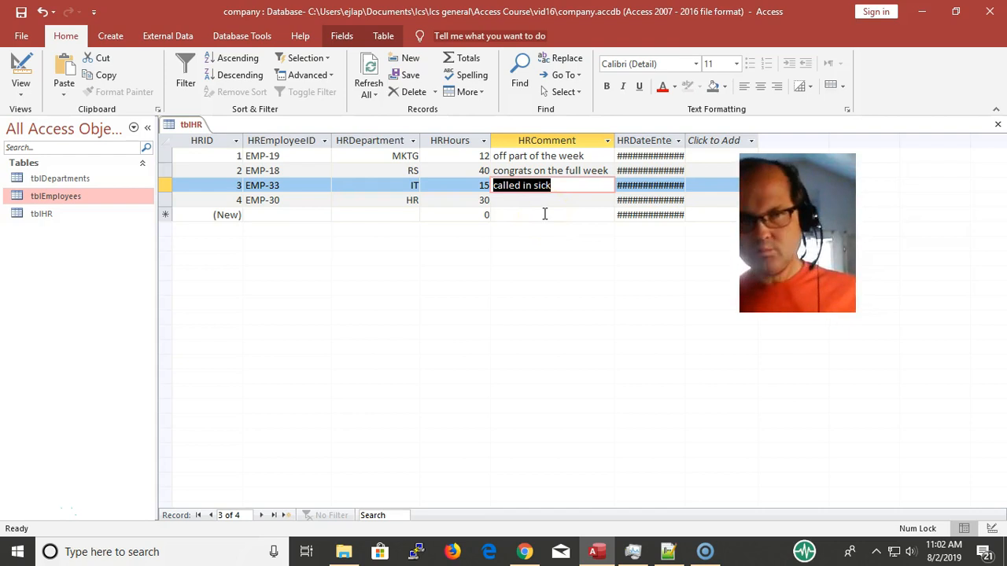
left_click(276, 156)
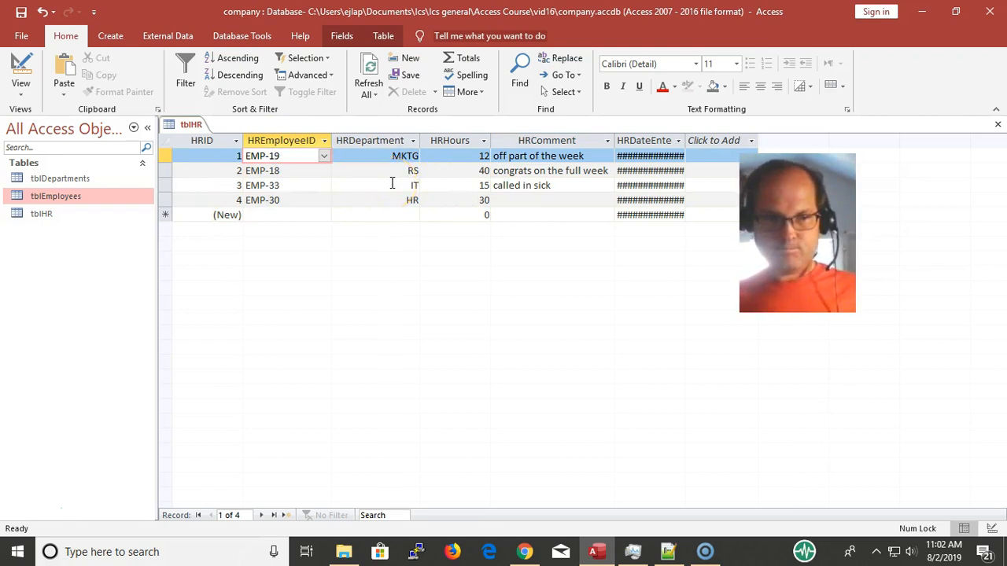
left_click(466, 170)
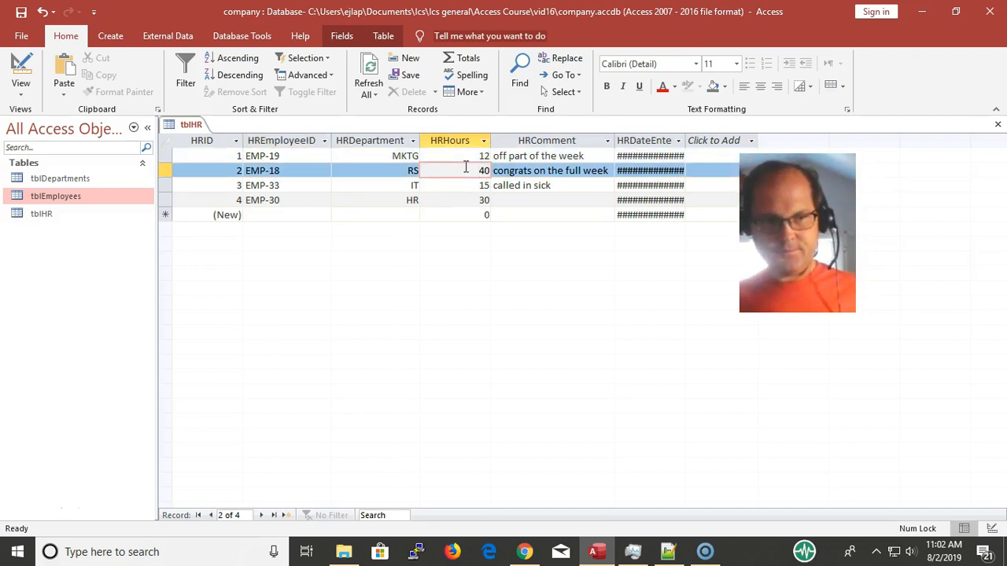